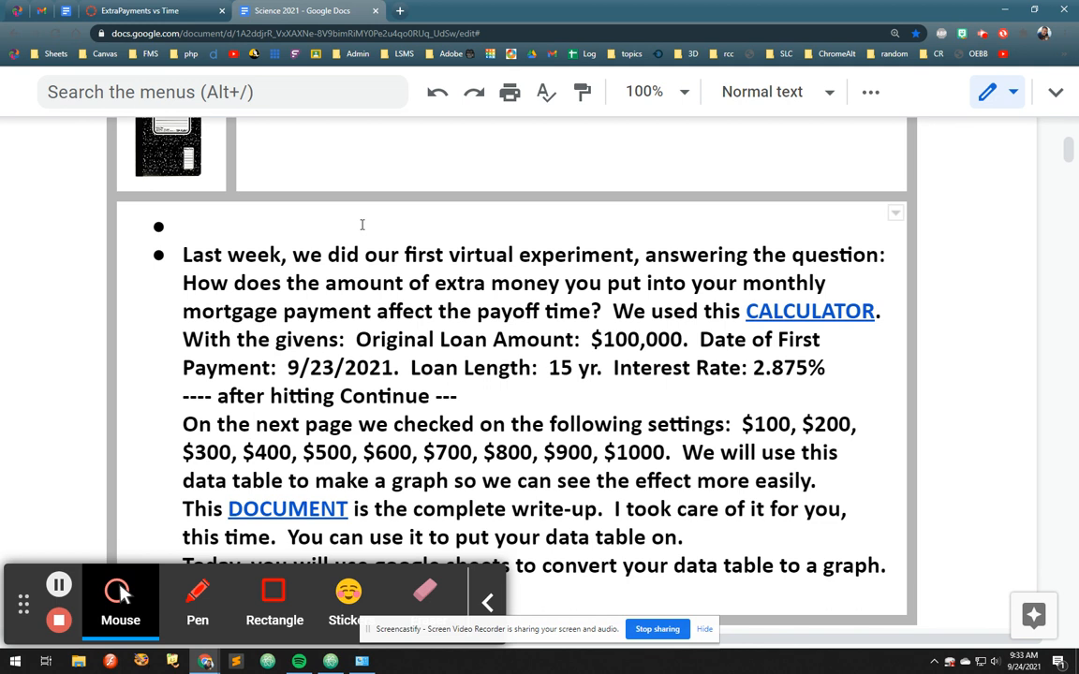
# - Add the centred heading "ExtraPayments vs Time" in the empty bullet above the virtual experiment paragraph
pyautogui.write('Extra')
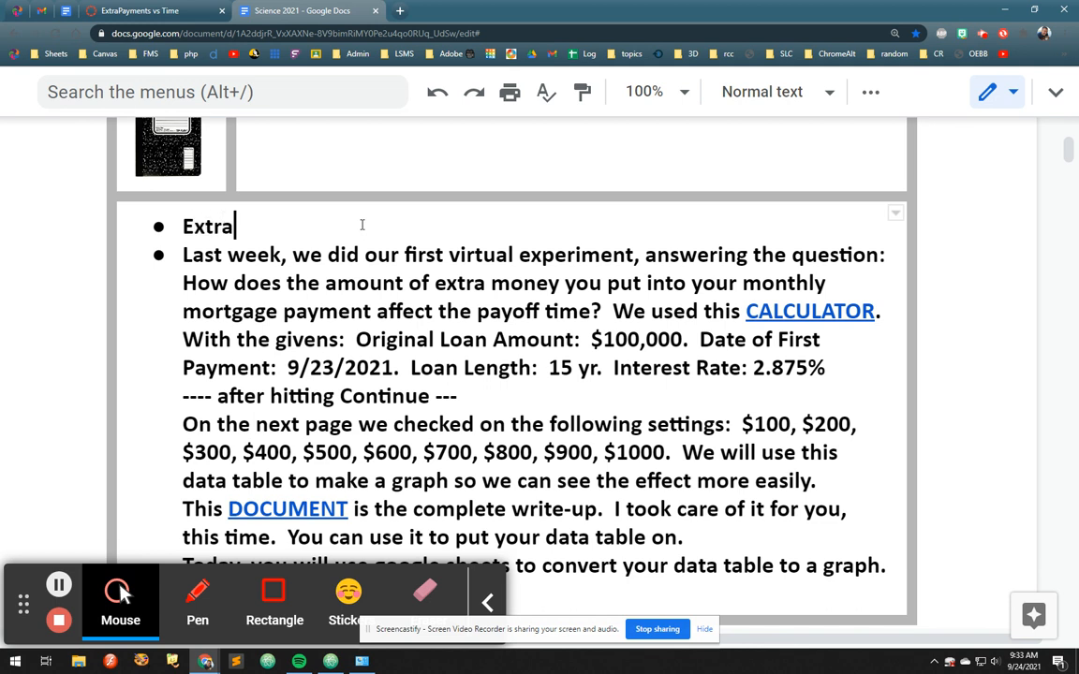
pyautogui.write('Payments vs Time')
pyautogui.hotkey('ctrl', 'shift', 'e')
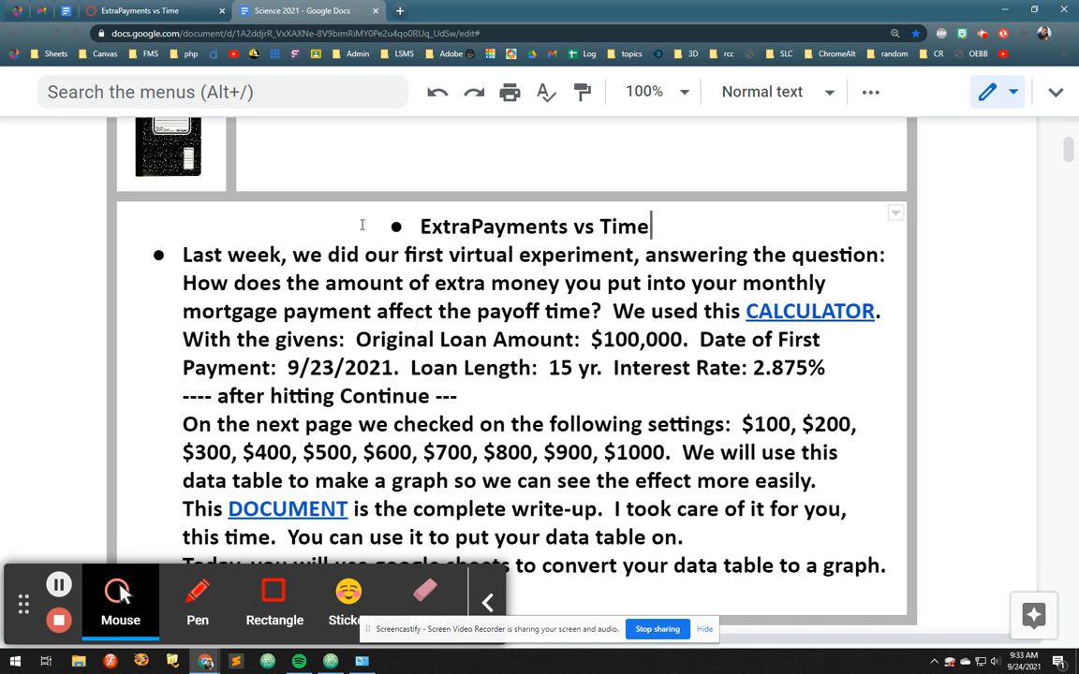
# - Increase the font size of the "ExtraPayments vs Time" heading to 24
pyautogui.keyDown('shift'); pyautogui.click(424, 226); pyautogui.keyUp('shift')
pyautogui.hotkey('ctrl', 'shift', 'f')
pyautogui.click(700, 175)
pyautogui.click(699, 175)
pyautogui.click(699, 175)
pyautogui.click(700, 175)
pyautogui.click(700, 175)
pyautogui.click(700, 175)
pyautogui.click(699, 175)
pyautogui.click(700, 176)
pyautogui.click(699, 175)
pyautogui.click(700, 176)
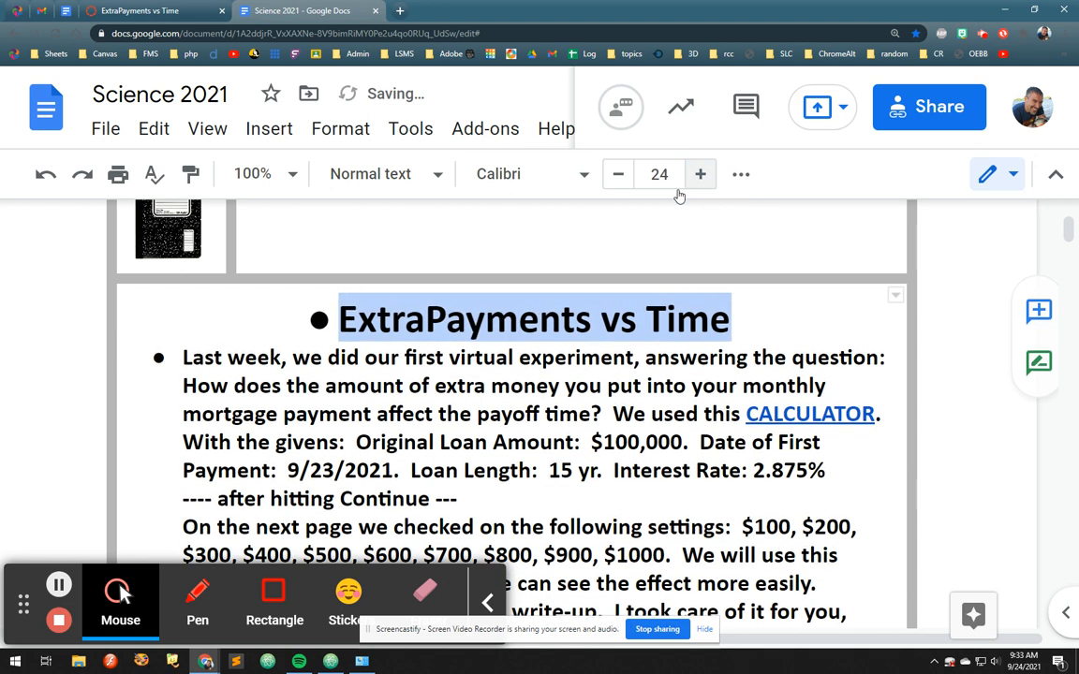
# - Remove the bullet from the "ExtraPayments vs Time" heading and collapse the document's header area
pyautogui.click(337, 318)
pyautogui.press('BackSpace')
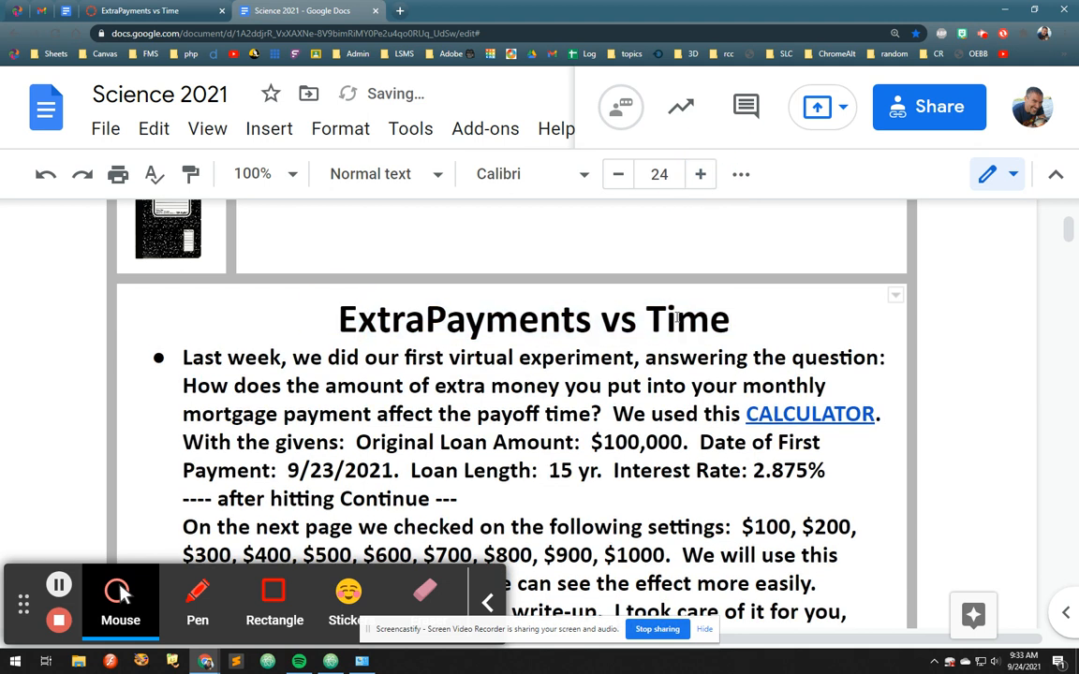
pyautogui.click(739, 325)
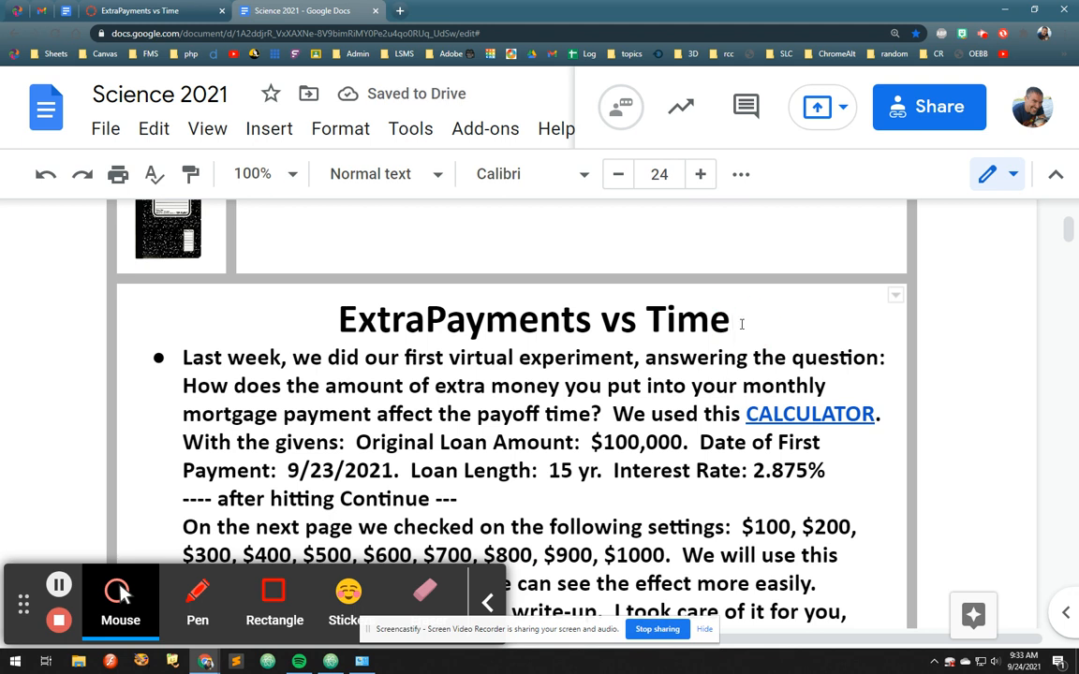
pyautogui.scroll(-1, 599, 292)
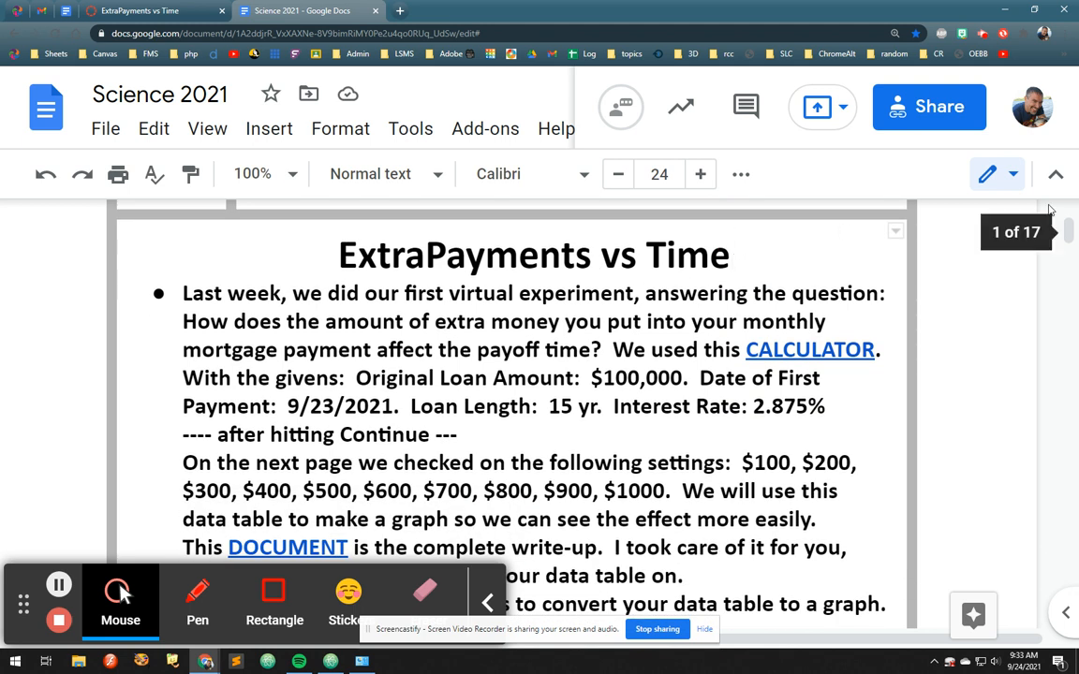
pyautogui.click(1055, 178)
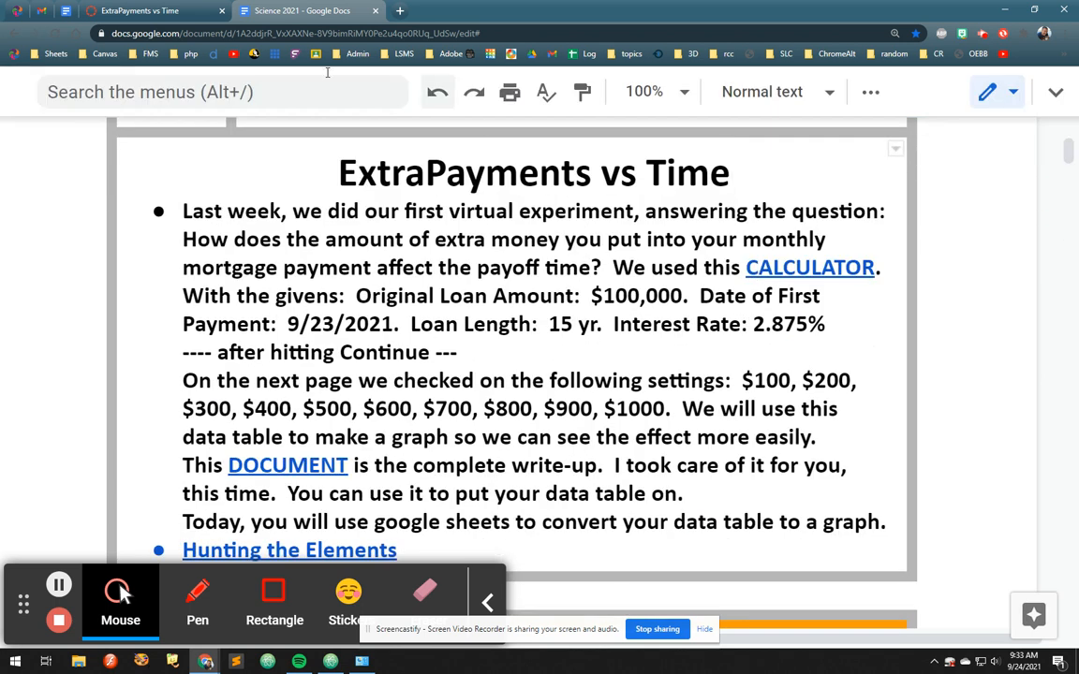
# - Switch to the ExtraPayments vs Time assignment in Canvas and review its question and given loan values
pyautogui.click(144, 9)
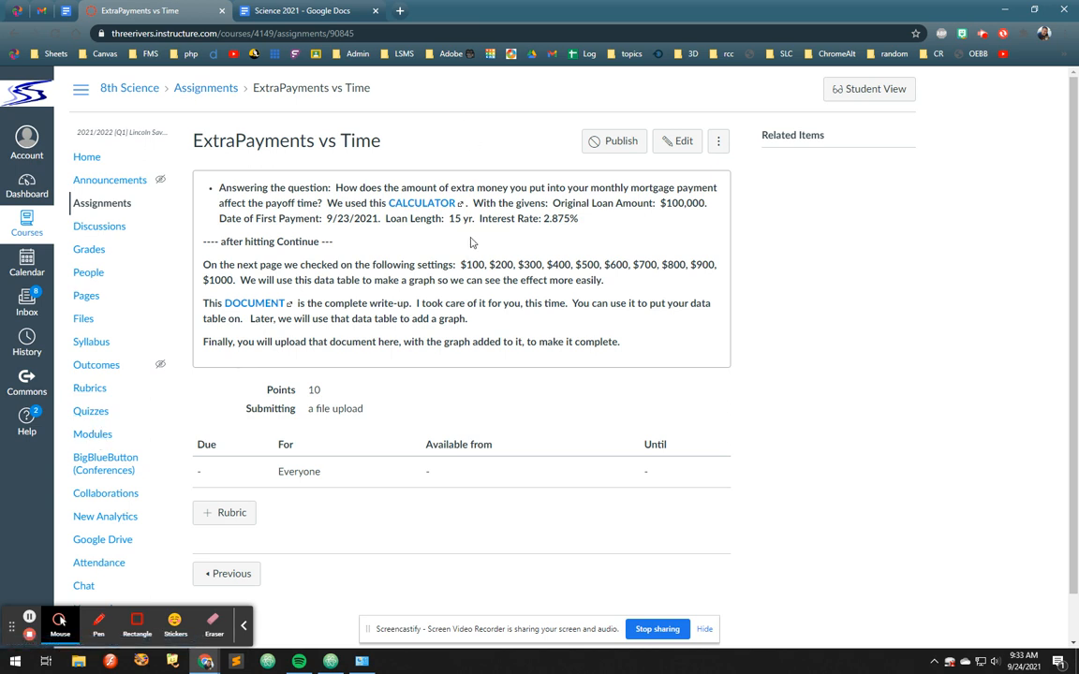
pyautogui.moveTo(578, 219); pyautogui.dragTo(313, 199)
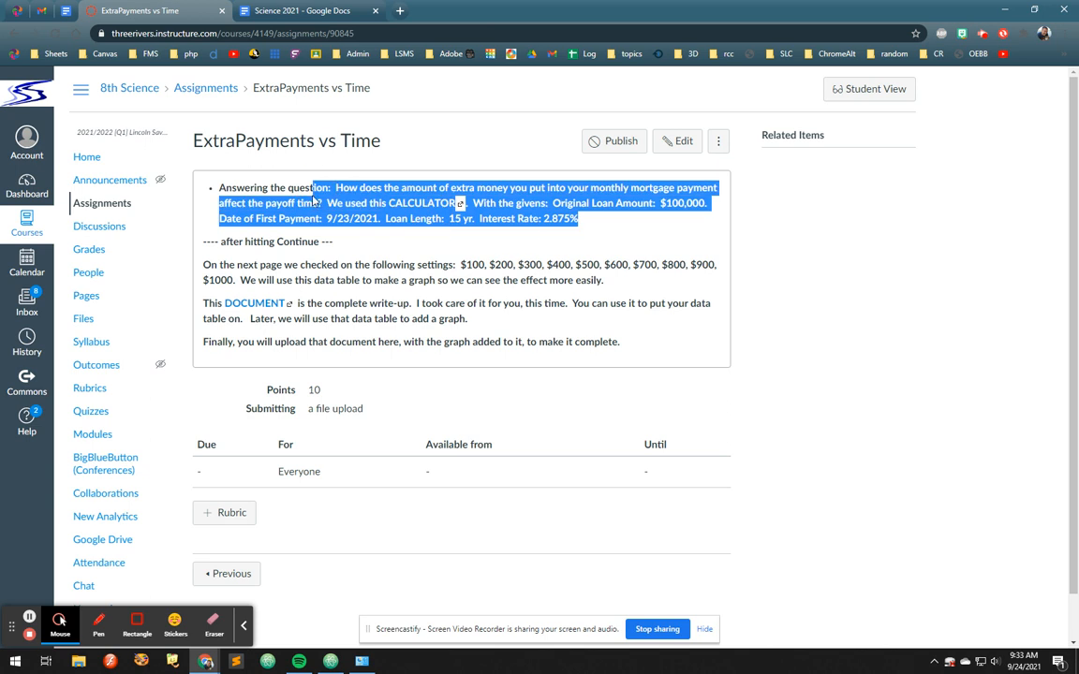
pyautogui.click(406, 246)
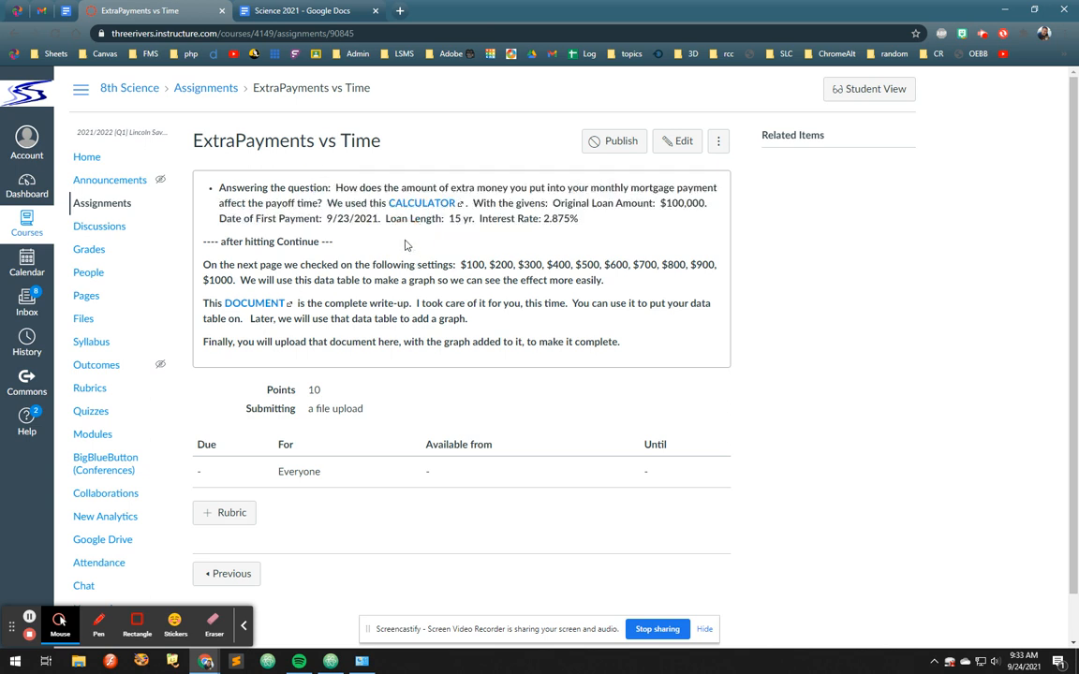
# - Return to the Science 2021 document, review the experiment question and given values, and open the linked CALCULATOR
pyautogui.click(300, 10)
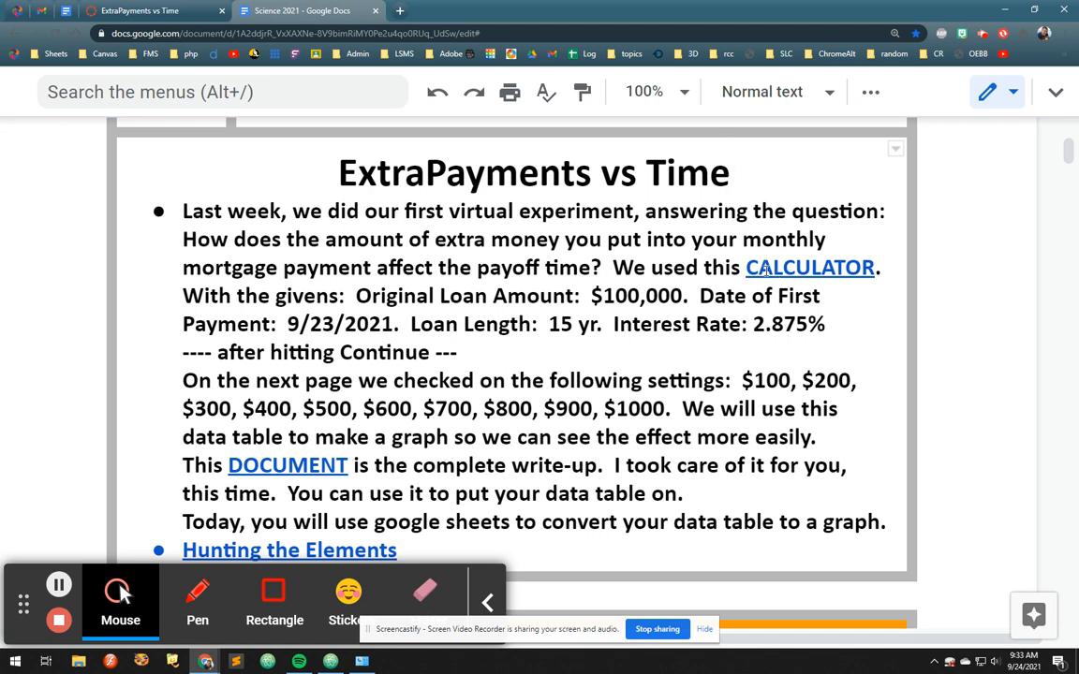
pyautogui.moveTo(183, 242); pyautogui.dragTo(603, 272)
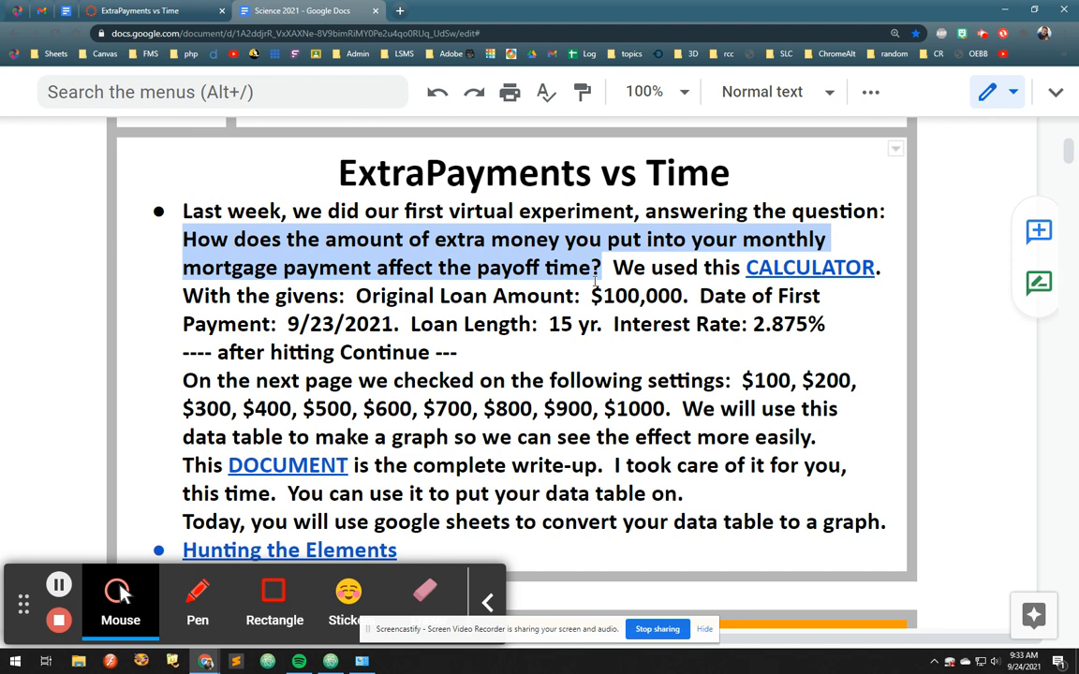
pyautogui.moveTo(592, 296); pyautogui.dragTo(826, 325)
pyautogui.click(795, 268)
pyautogui.click(768, 308)
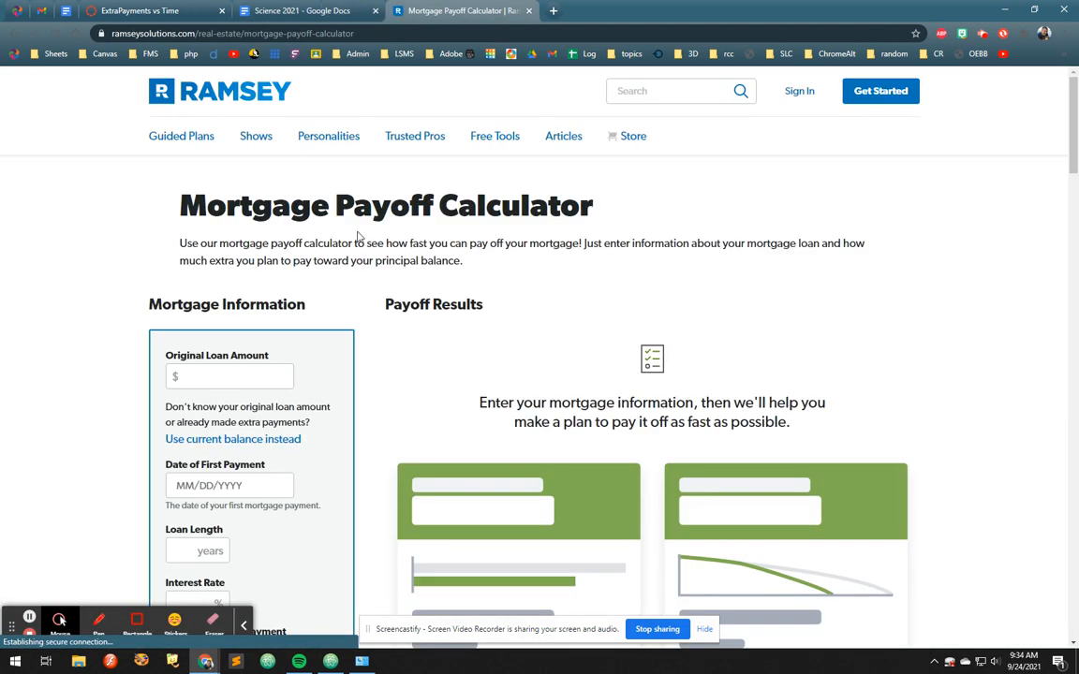
# - Enter an original loan amount of 100,000, first payment date 09/23/2021, loan length 15 years and interest rate 2.875%
pyautogui.click(235, 375)
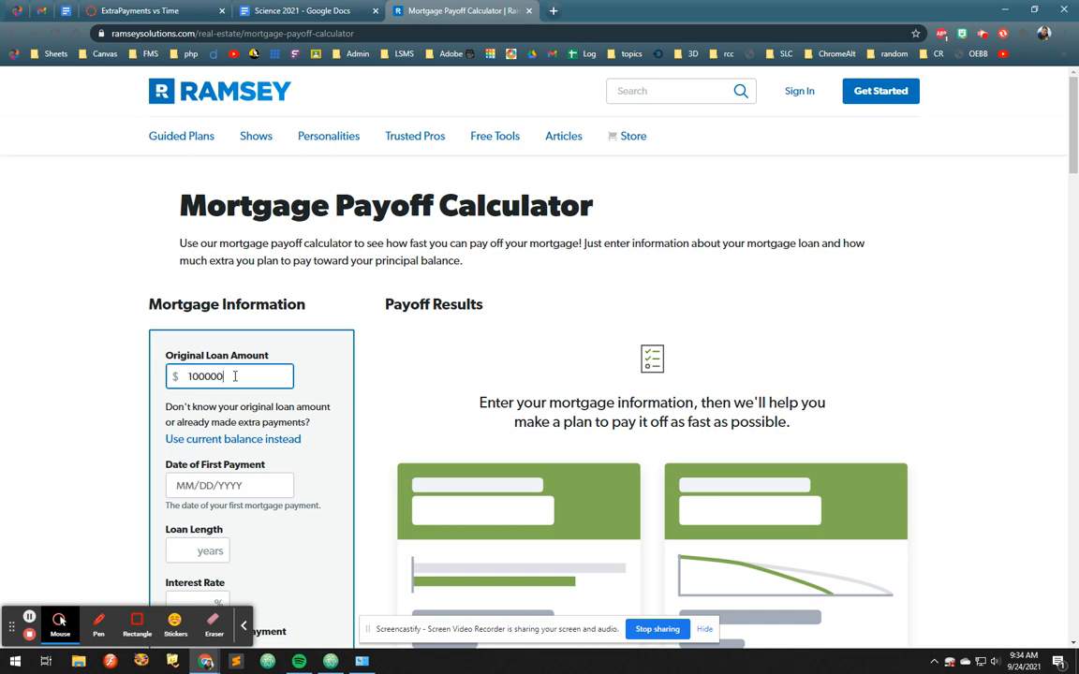
pyautogui.click(188, 486)
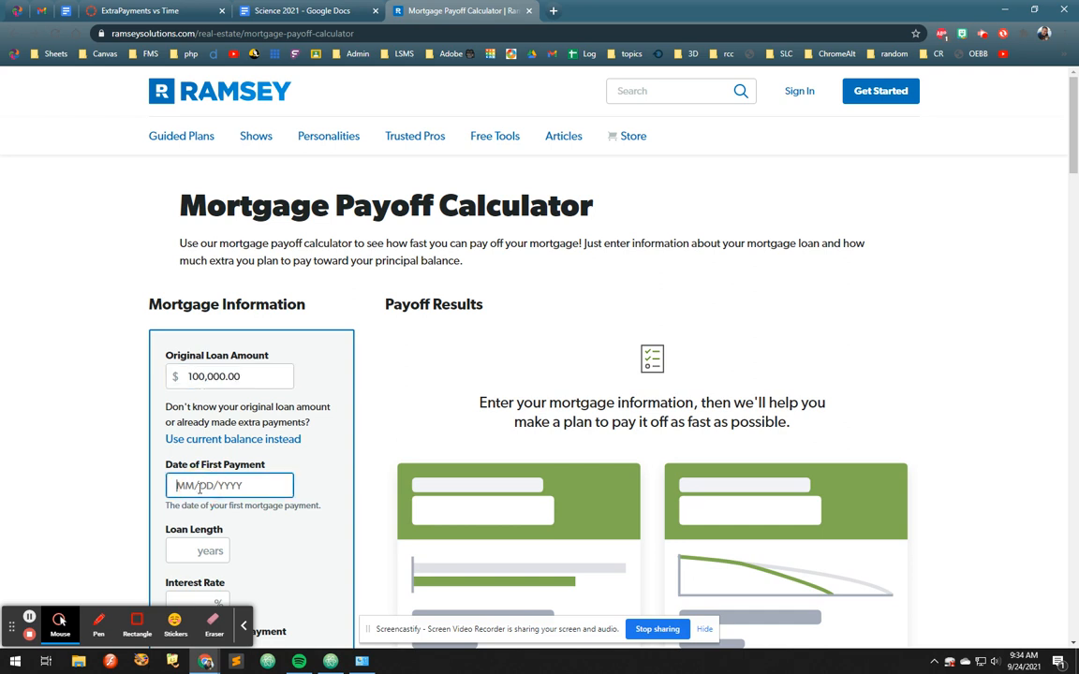
pyautogui.write('09/23/2021')
pyautogui.click(187, 548)
pyautogui.write('15')
pyautogui.scroll(-3, 222, 479)
pyautogui.click(177, 410)
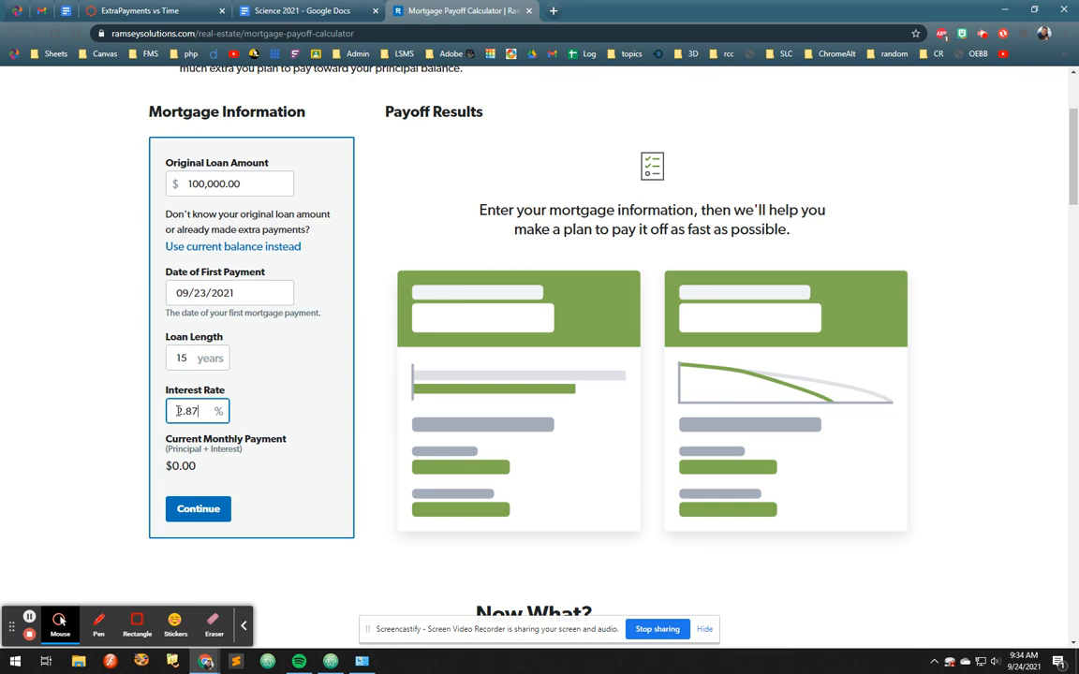
pyautogui.click(295, 439)
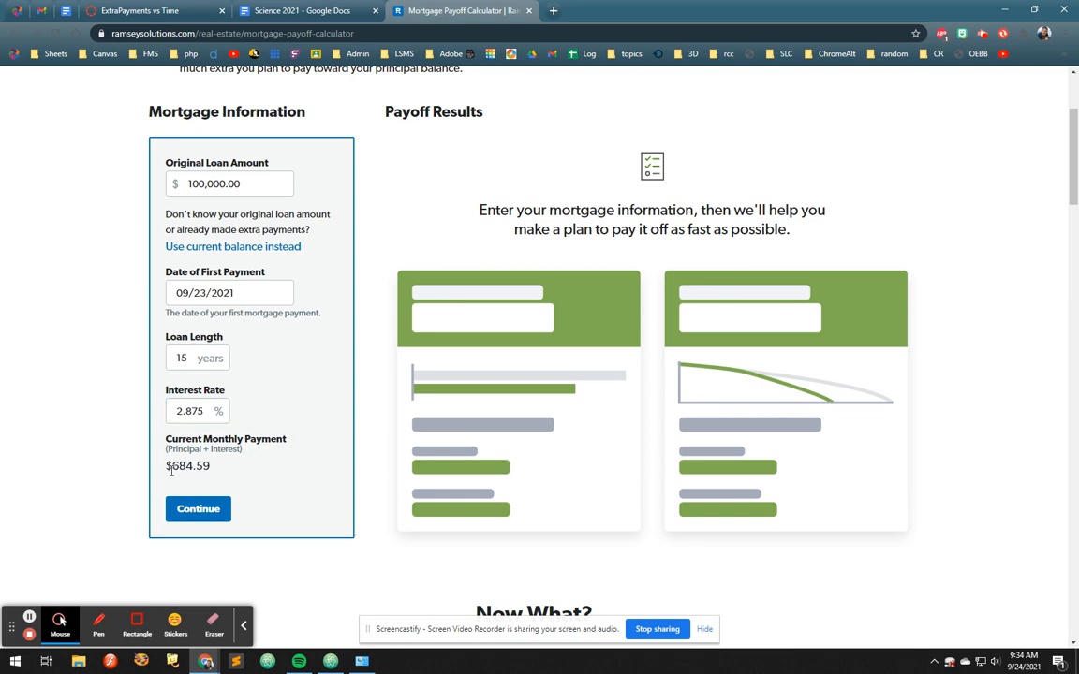
# - Examine the current monthly payment in relation to the original loan amount
pyautogui.moveTo(168, 465); pyautogui.dragTo(217, 472)
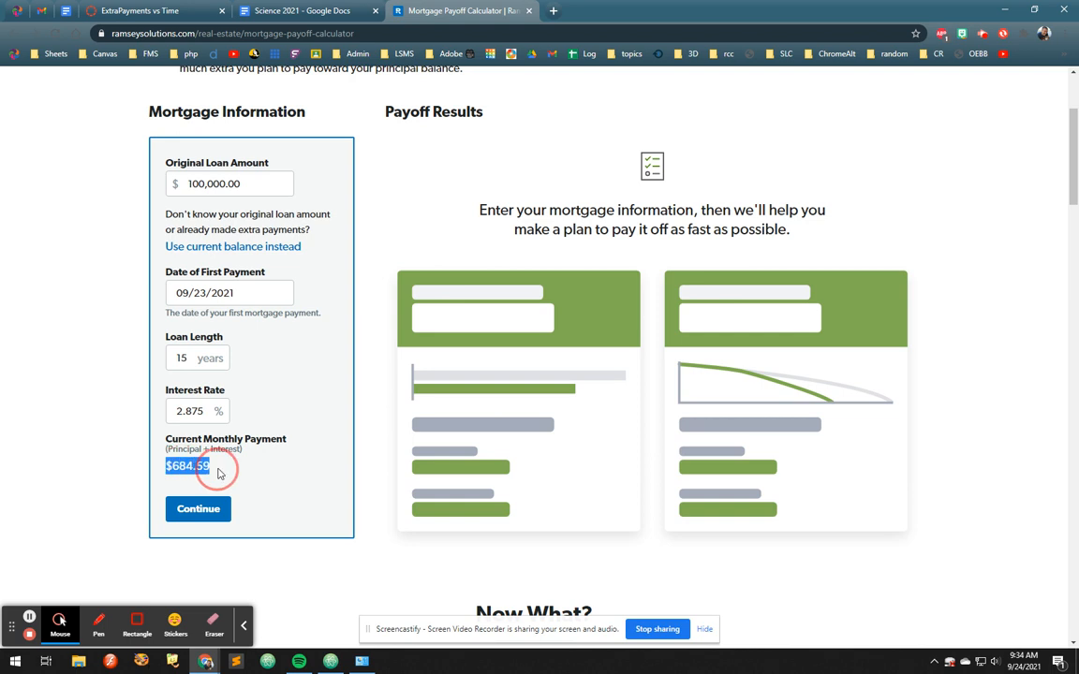
pyautogui.click(229, 468)
pyautogui.moveTo(263, 185); pyautogui.dragTo(162, 176)
pyautogui.click(268, 187)
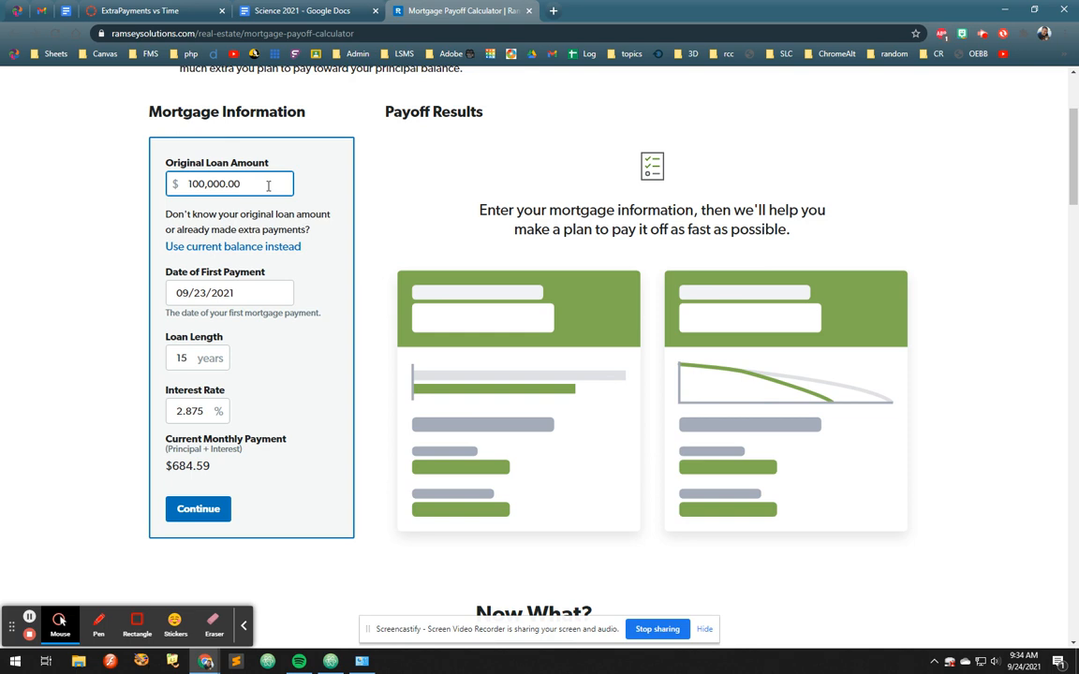
pyautogui.moveTo(264, 185); pyautogui.dragTo(169, 183)
pyautogui.click(306, 193)
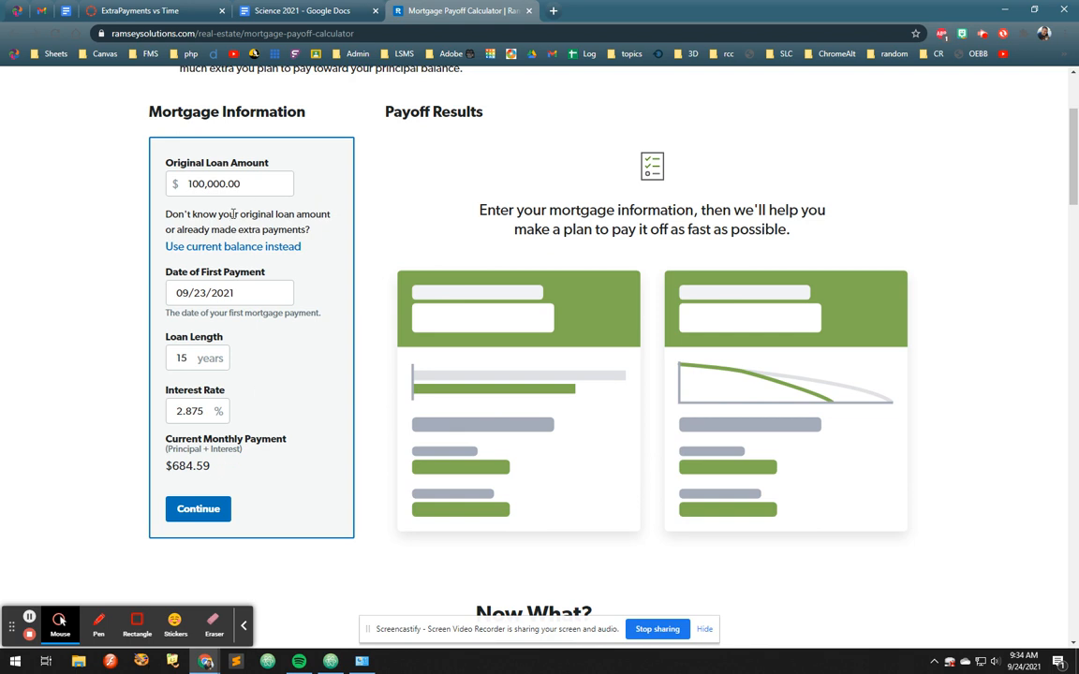
pyautogui.moveTo(250, 188); pyautogui.dragTo(168, 182)
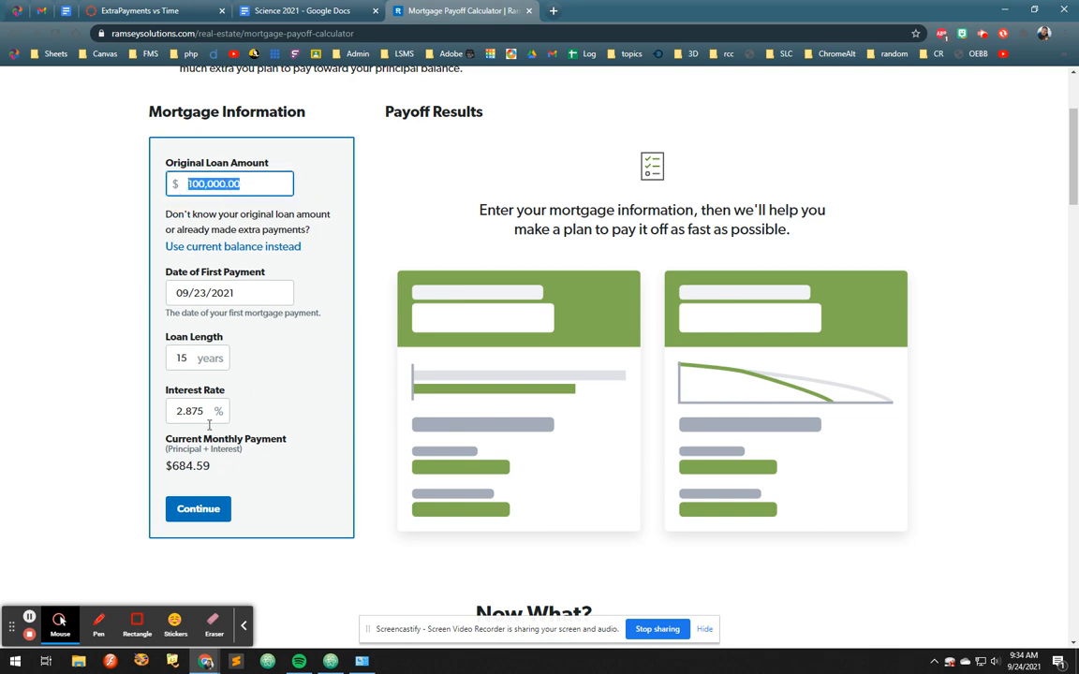
pyautogui.moveTo(215, 468); pyautogui.dragTo(167, 470)
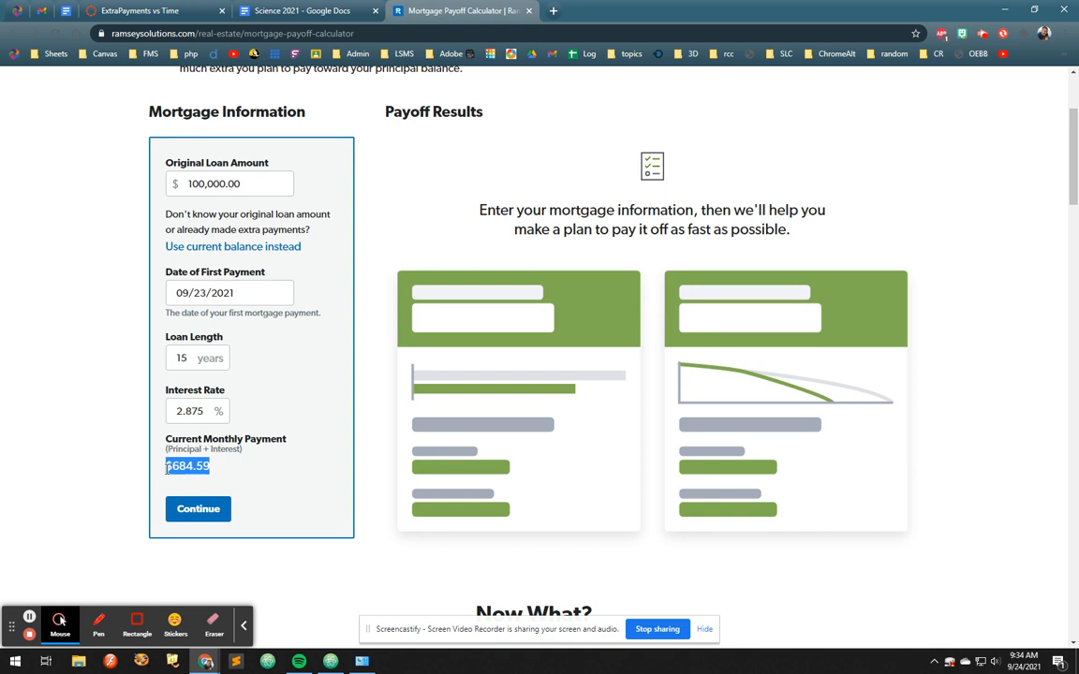
pyautogui.click(221, 471)
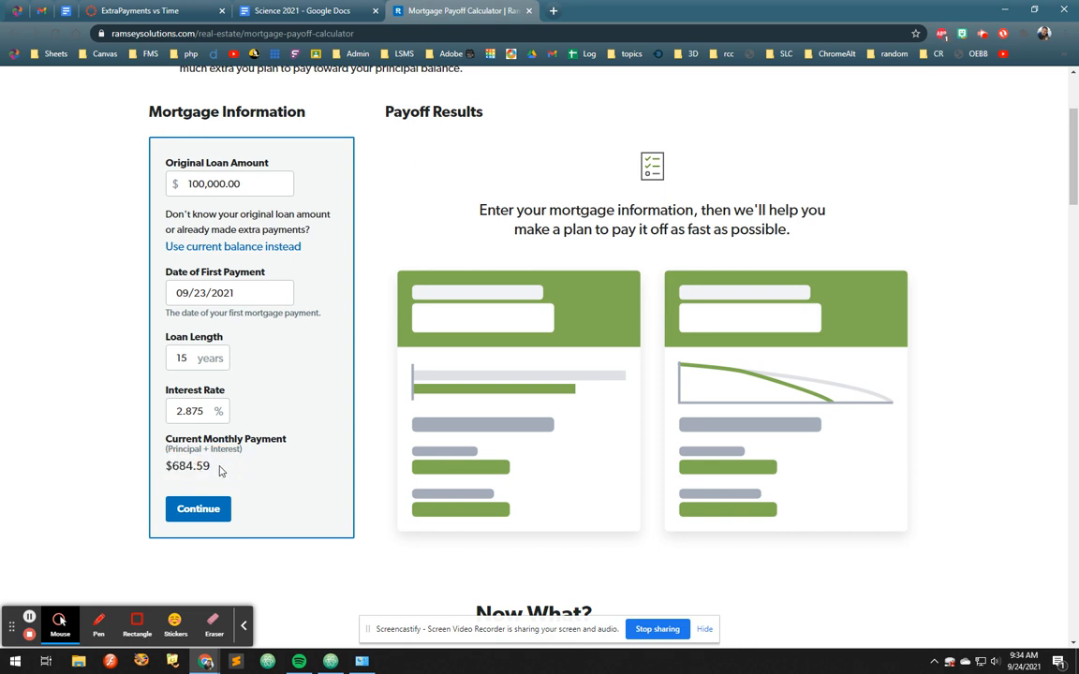
pyautogui.moveTo(215, 470)
pyautogui.mouseDown()
pyautogui.moveTo(165, 464)
pyautogui.moveTo(236, 469)
pyautogui.mouseUp()
pyautogui.click(235, 471)
# - Try a loan length of 30 years to compare the monthly payment, and restore it to 15 years
pyautogui.doubleClick(178, 358)
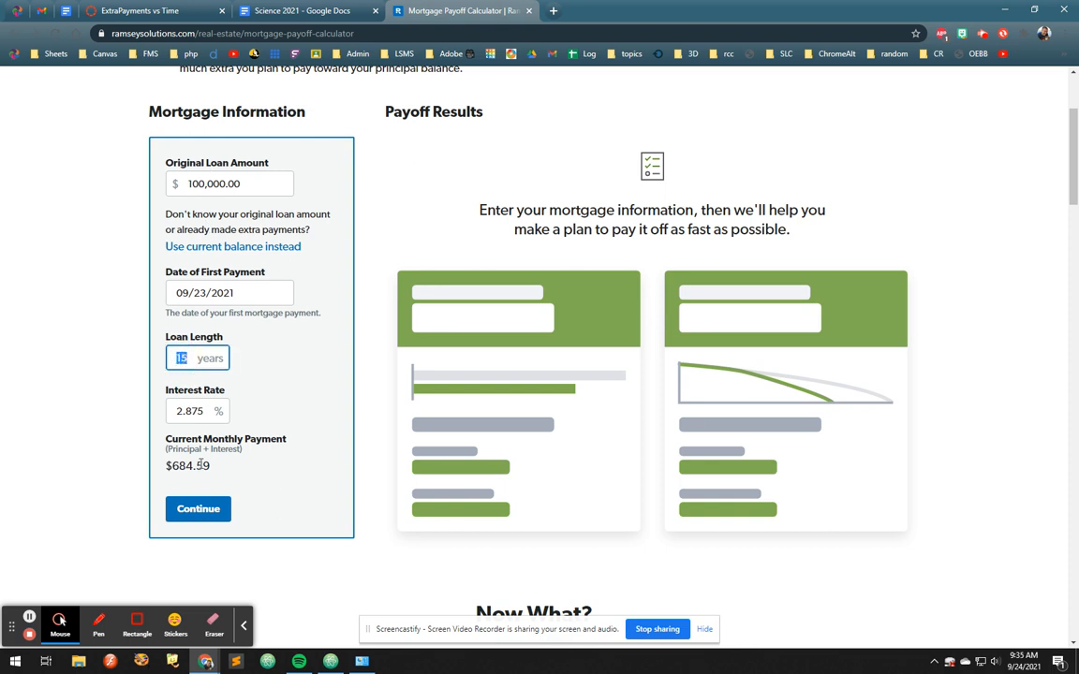
pyautogui.write('30')
pyautogui.click(263, 372)
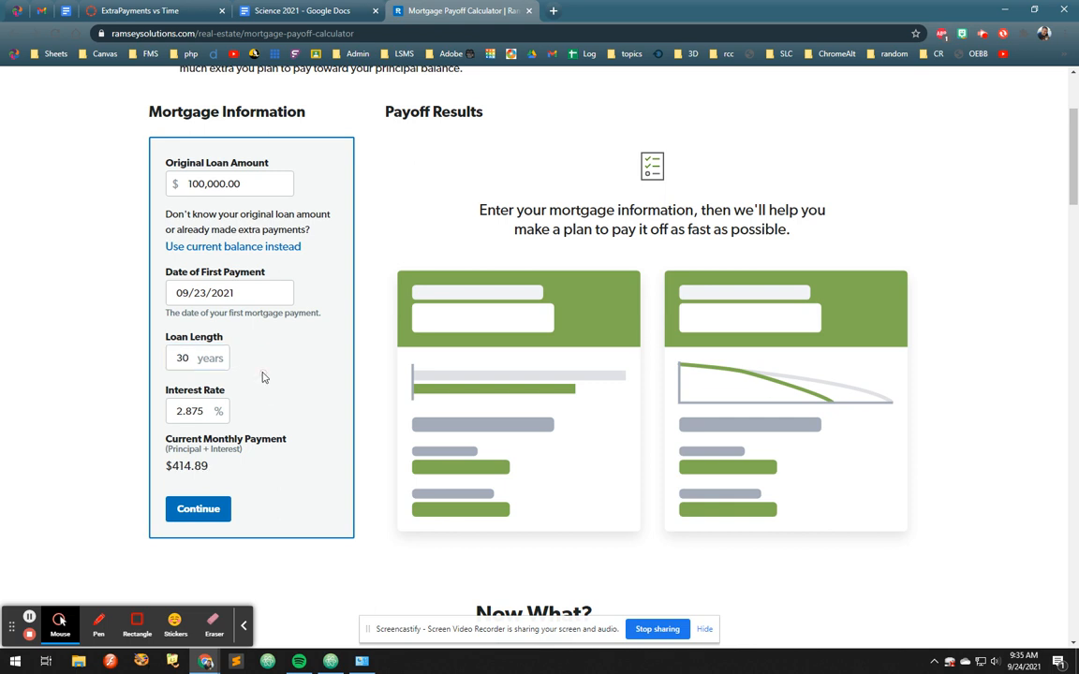
pyautogui.doubleClick(174, 358)
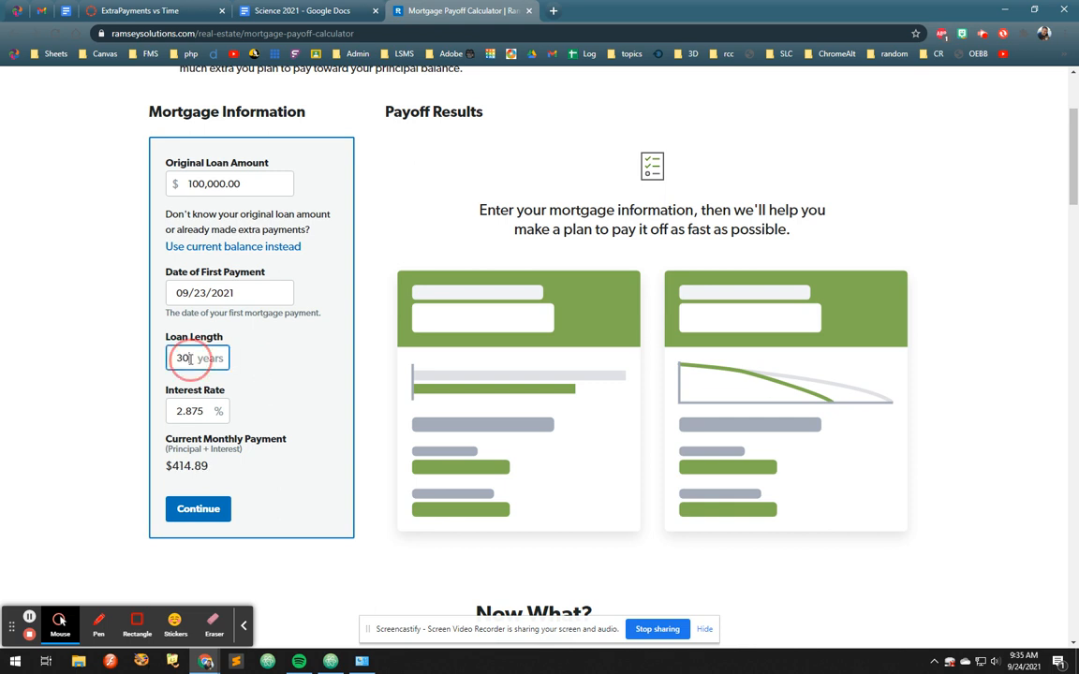
pyautogui.write('15')
pyautogui.click(231, 359)
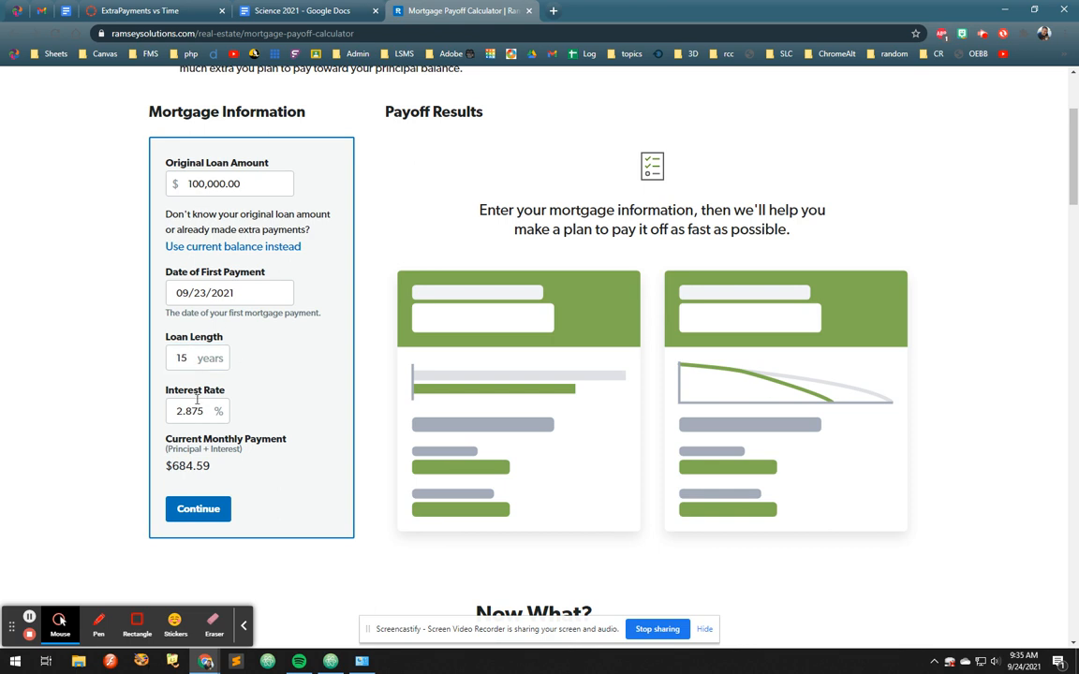
# - Continue to the payoff results and examine the interest savings, time savings and original total without extra payments
pyautogui.click(199, 509)
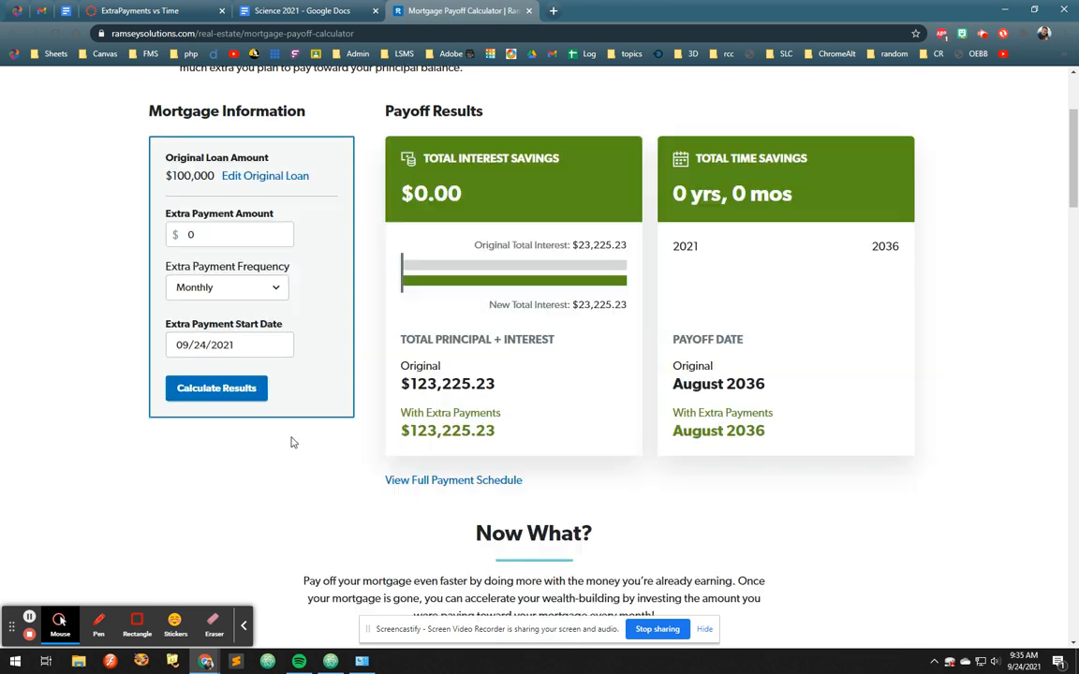
pyautogui.scroll(2, 297, 384)
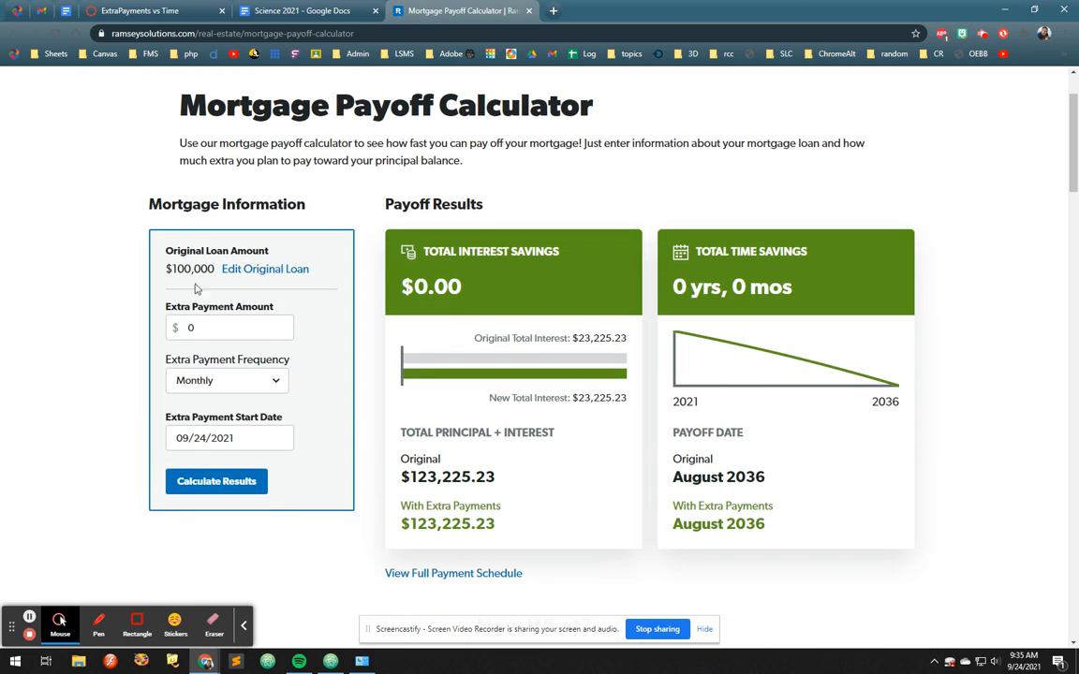
pyautogui.doubleClick(187, 326)
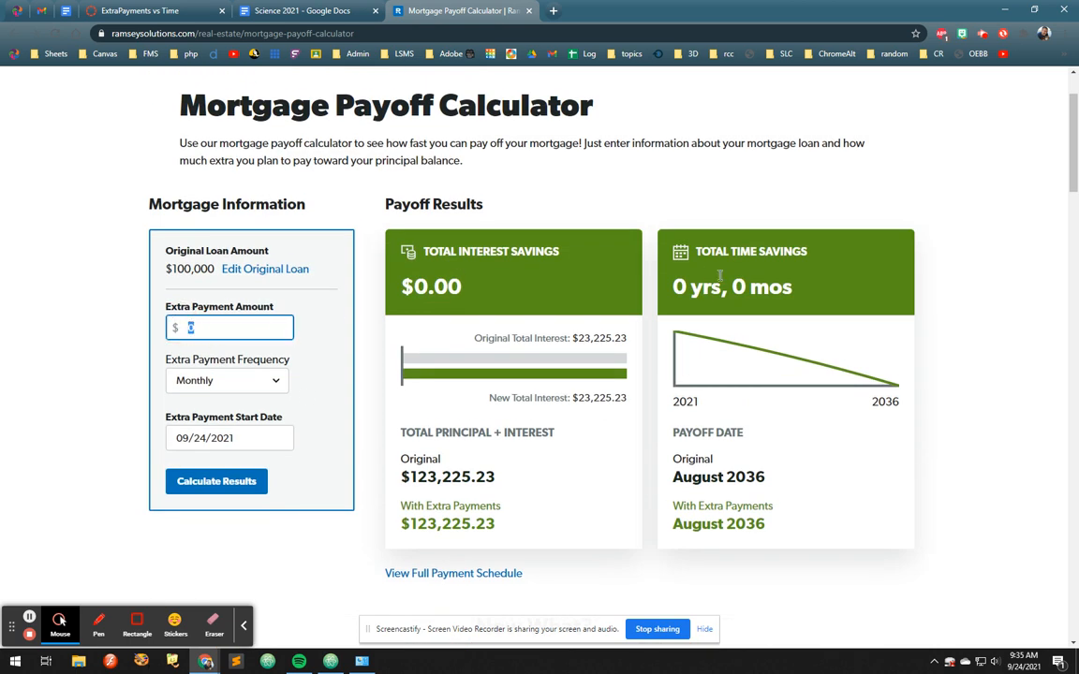
pyautogui.moveTo(789, 287); pyautogui.dragTo(475, 295)
pyautogui.click(481, 289)
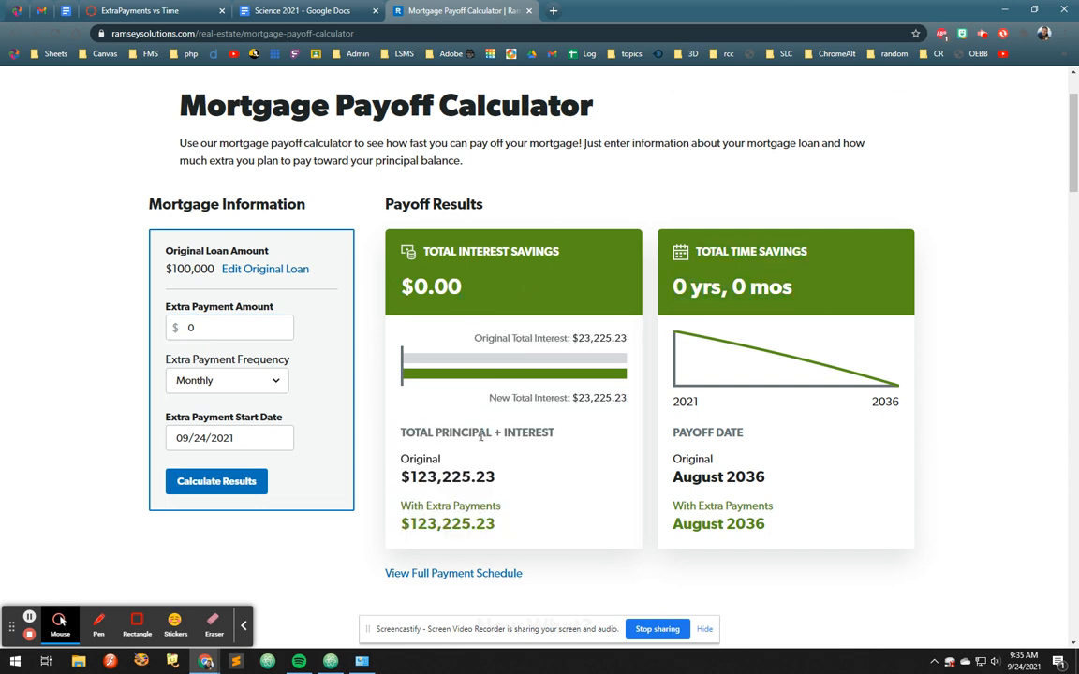
pyautogui.moveTo(500, 480)
pyautogui.mouseDown()
pyautogui.moveTo(392, 480)
pyautogui.moveTo(446, 473)
pyautogui.moveTo(503, 484)
pyautogui.mouseUp()
pyautogui.click(397, 477)
pyautogui.click(511, 474)
# - Set the extra payment amount to 100, calculate the results and check the total time savings
pyautogui.doubleClick(191, 327)
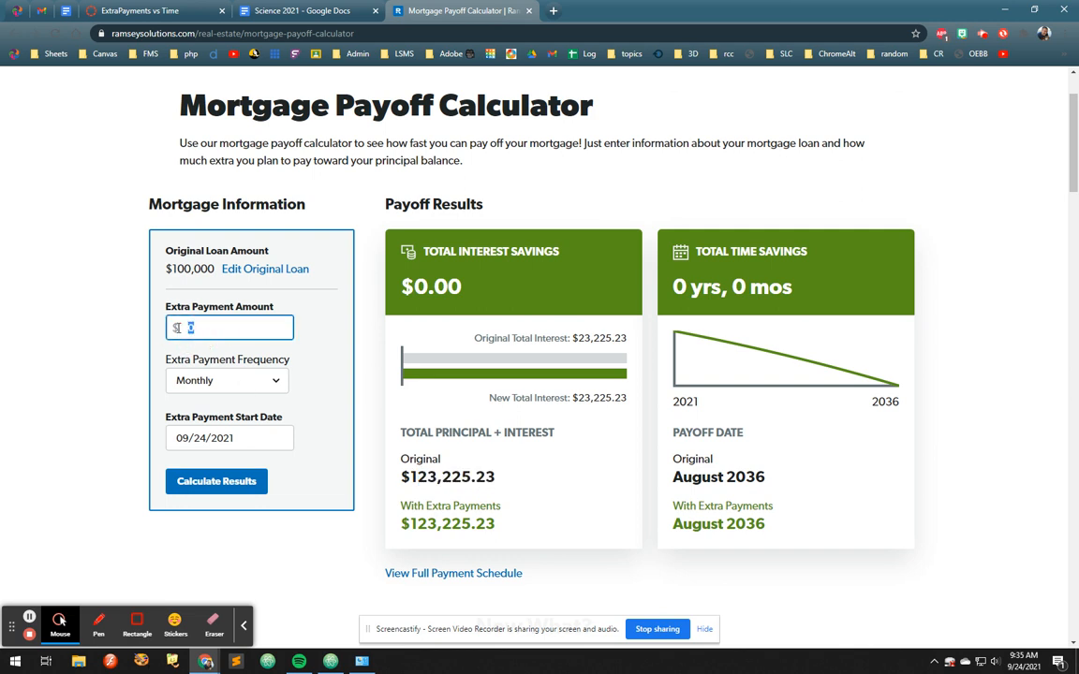
pyautogui.write('100')
pyautogui.click(194, 480)
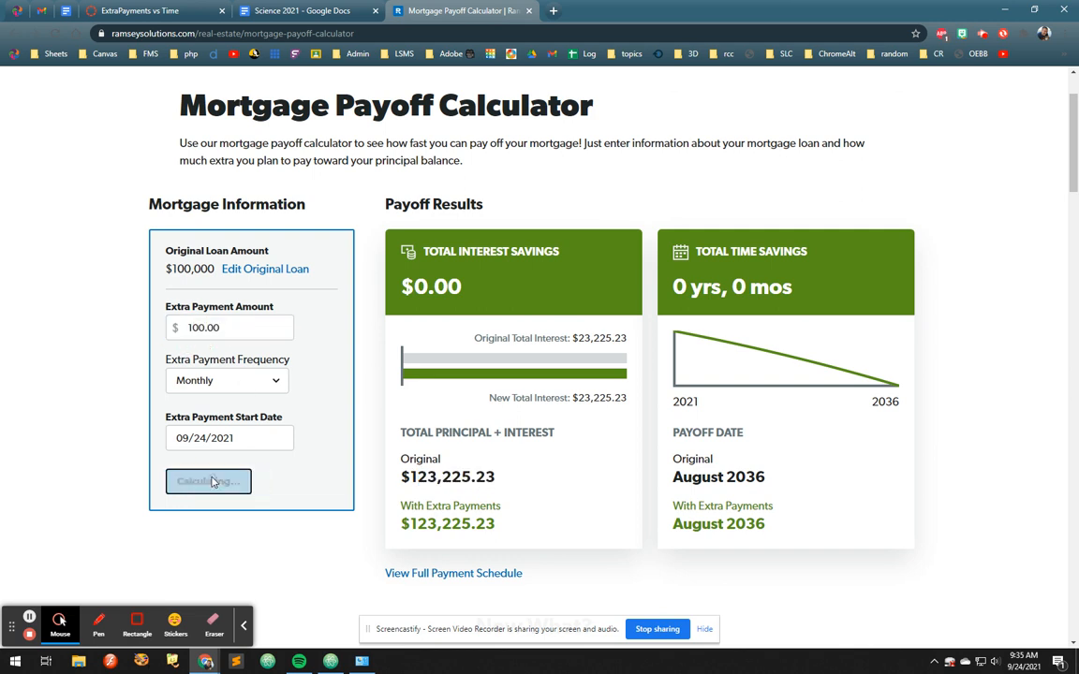
pyautogui.scroll(-2, 281, 413)
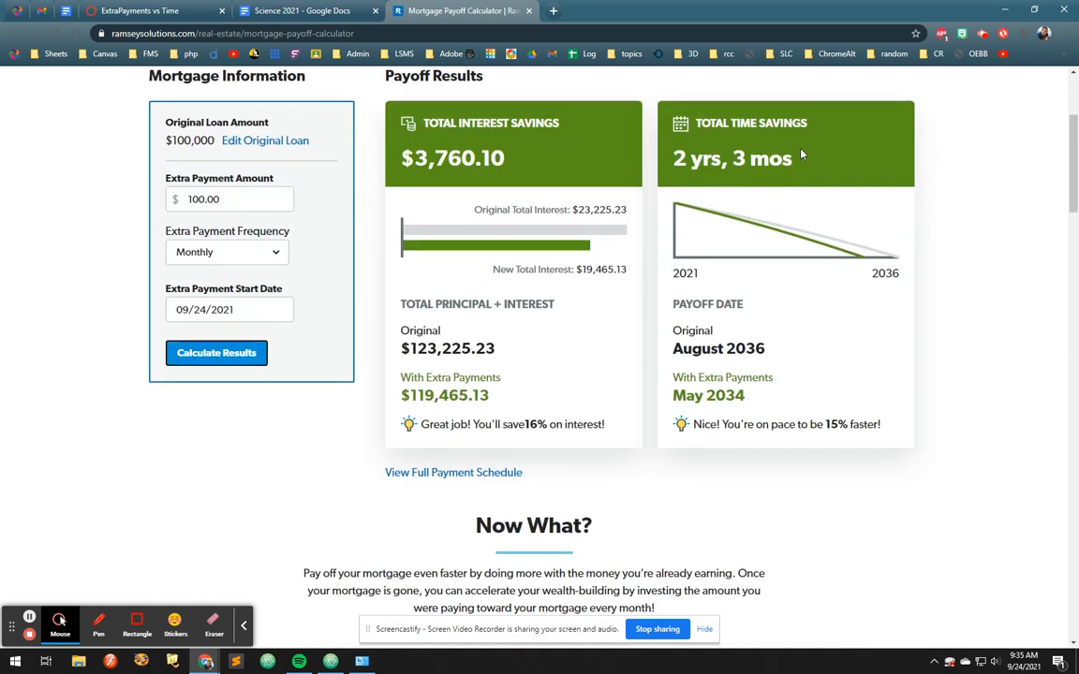
pyautogui.moveTo(792, 159); pyautogui.dragTo(676, 157)
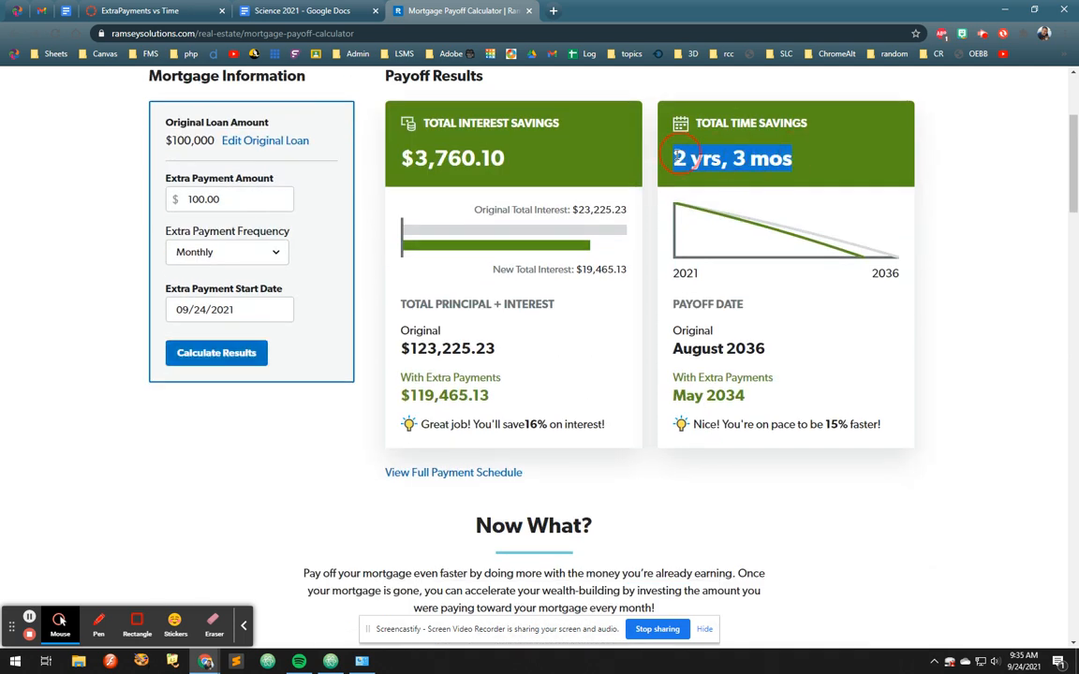
# - Examine the total time savings for the extra monthly payment of 100
pyautogui.click(796, 164)
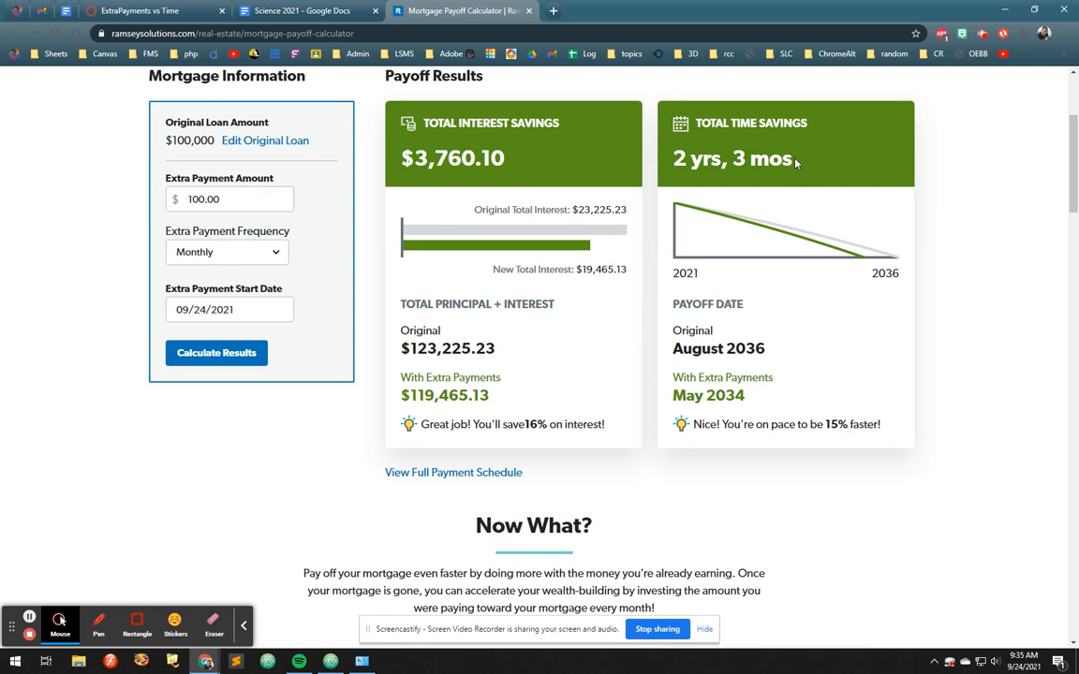
pyautogui.moveTo(796, 164); pyautogui.dragTo(670, 162)
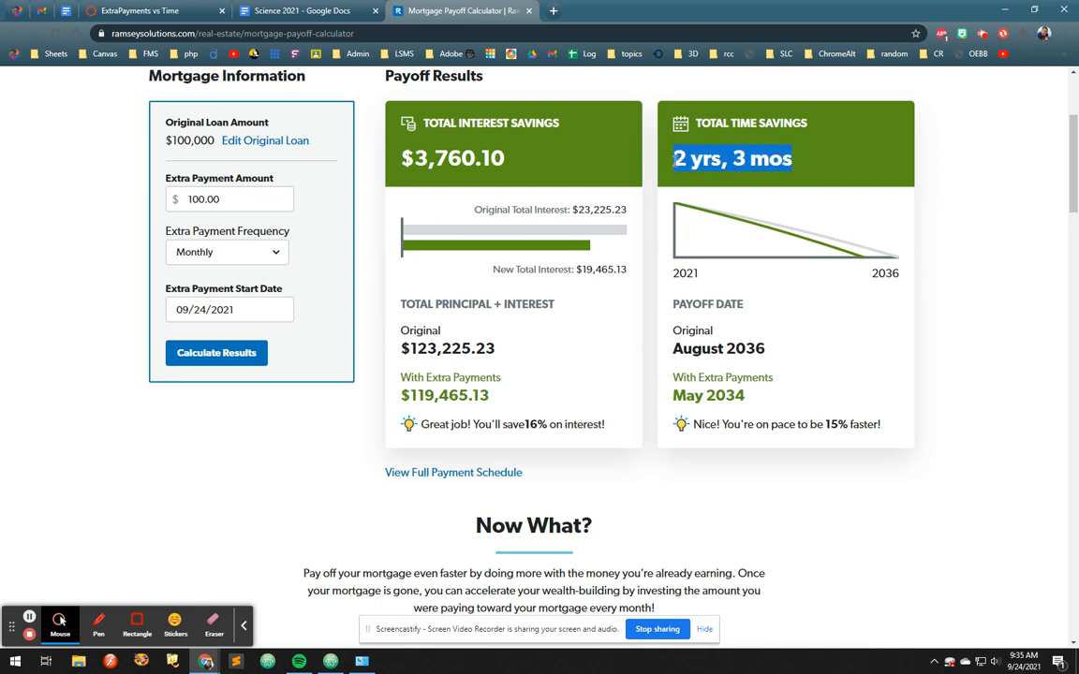
pyautogui.click(678, 161)
pyautogui.moveTo(797, 165); pyautogui.dragTo(673, 158)
# - Open the linked write-up document from the ExtraPayments vs Time assignment and show its full menu bar, checking the option for making a copy
pyautogui.click(317, 11)
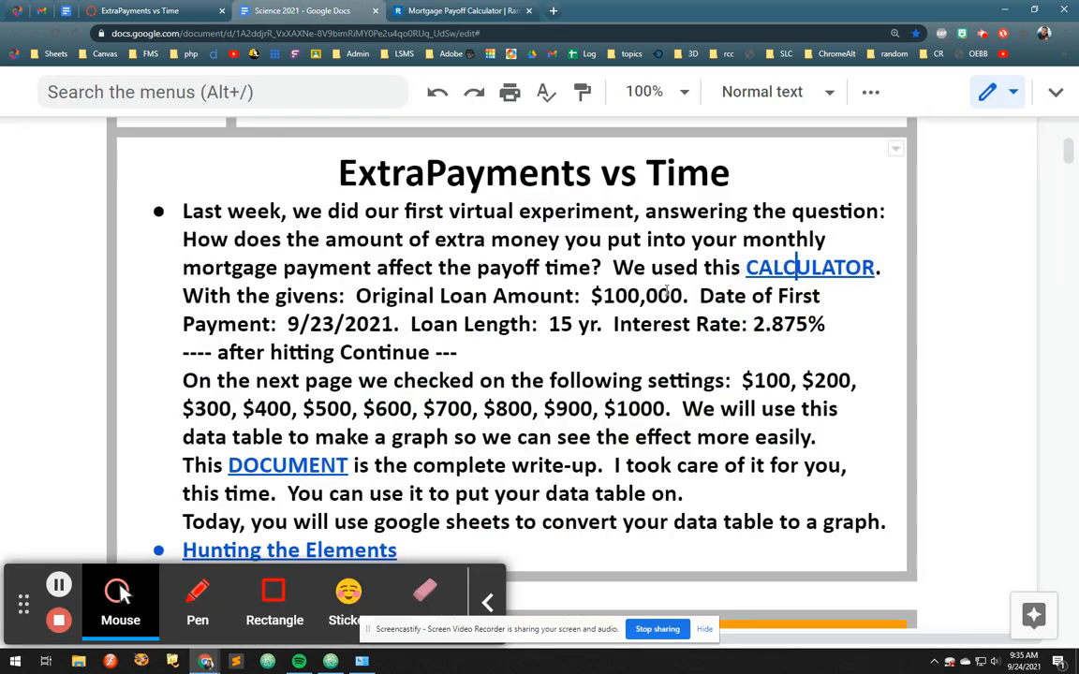
pyautogui.click(160, 12)
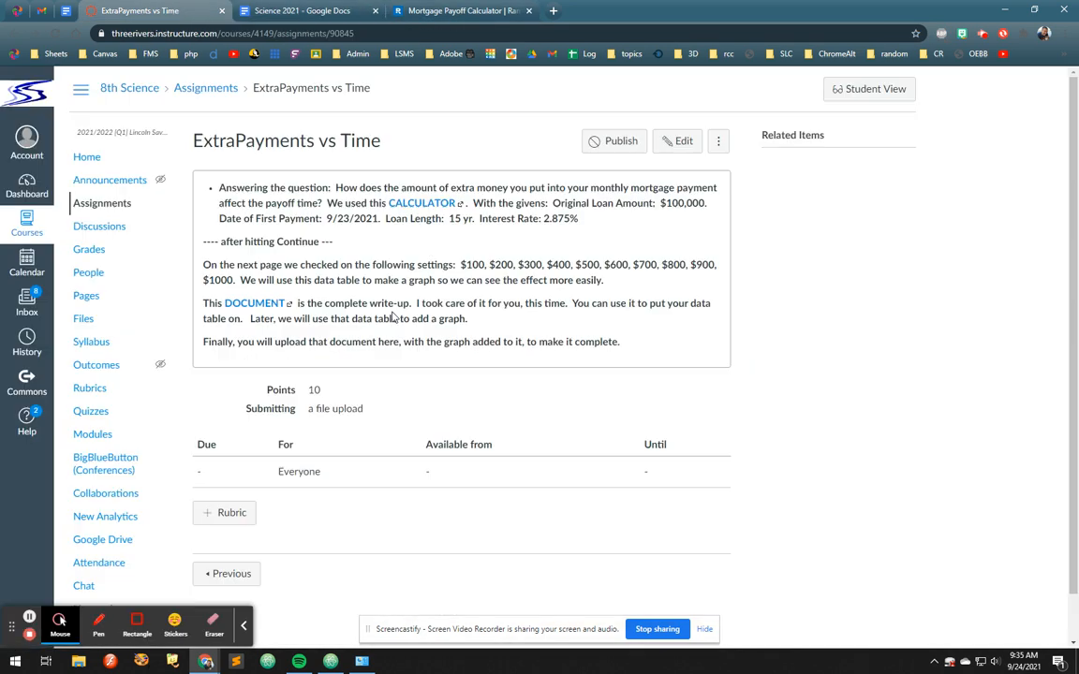
pyautogui.click(257, 305)
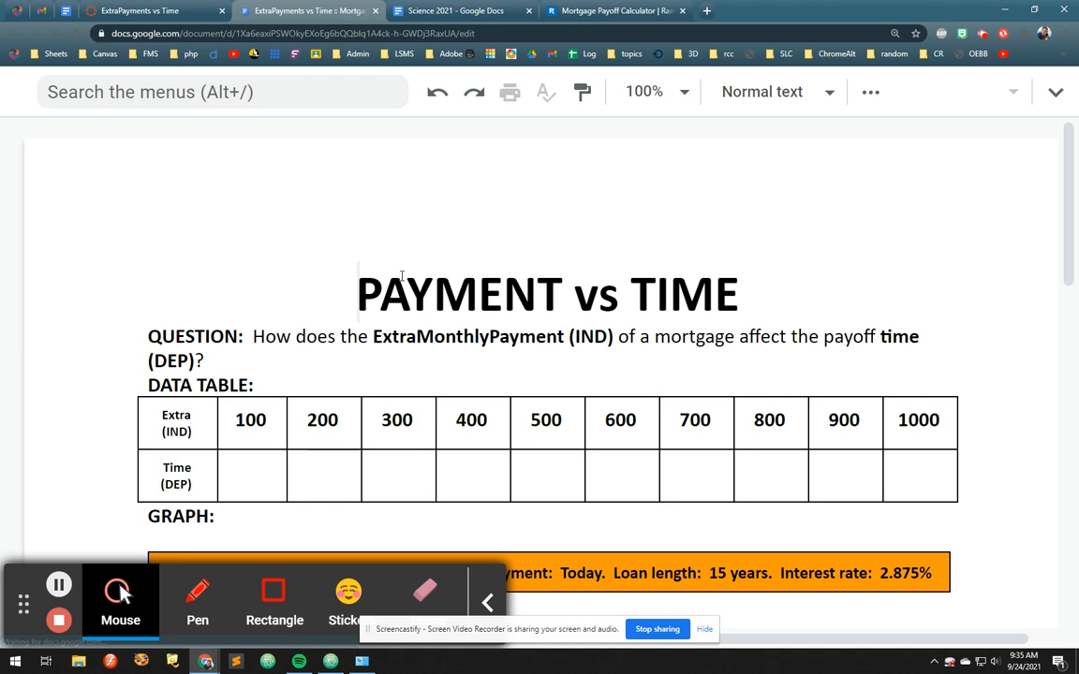
pyautogui.click(1056, 93)
pyautogui.click(105, 130)
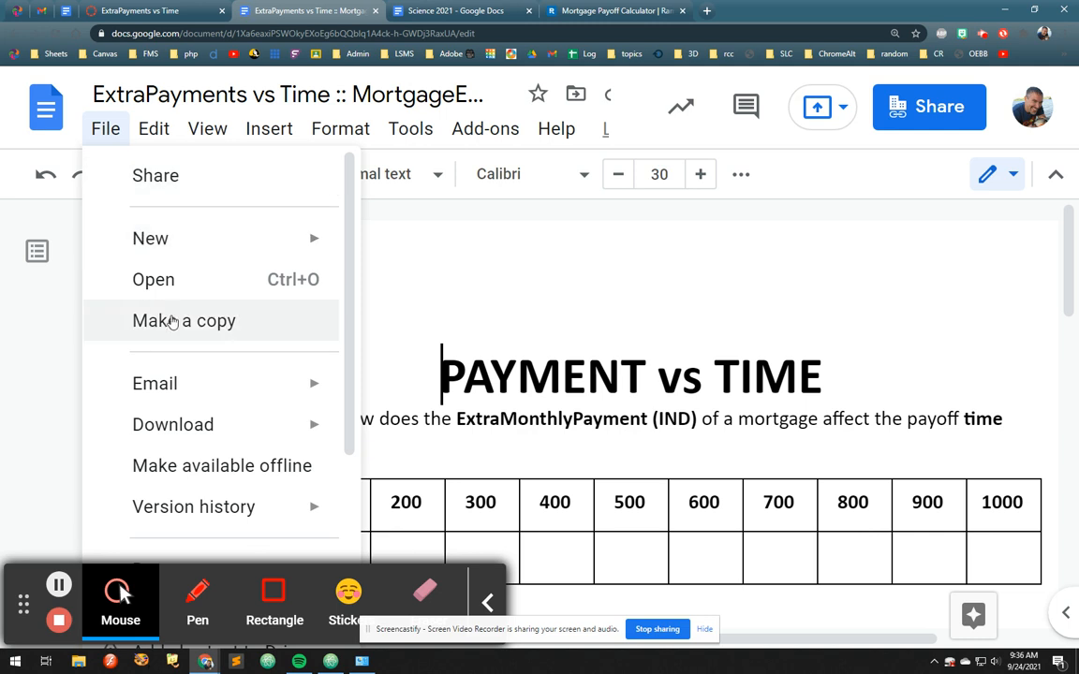
pyautogui.click(431, 251)
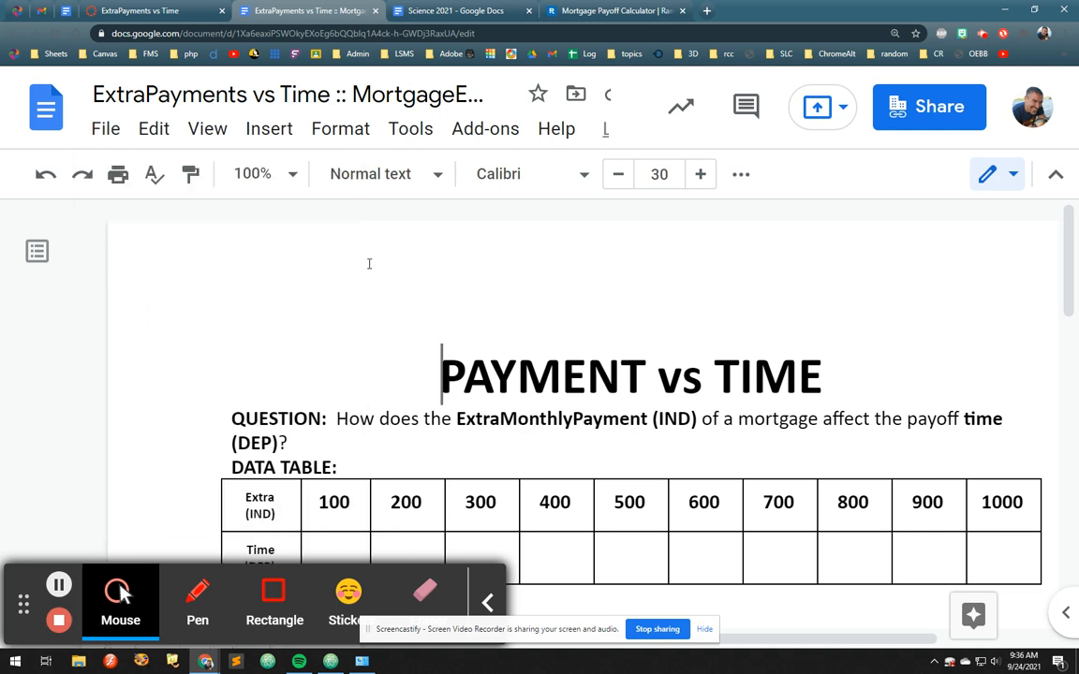
# - Find the 100 column in the write-up's data table and read the matching total time savings in the mortgage calculator
pyautogui.scroll(-1, 361, 334)
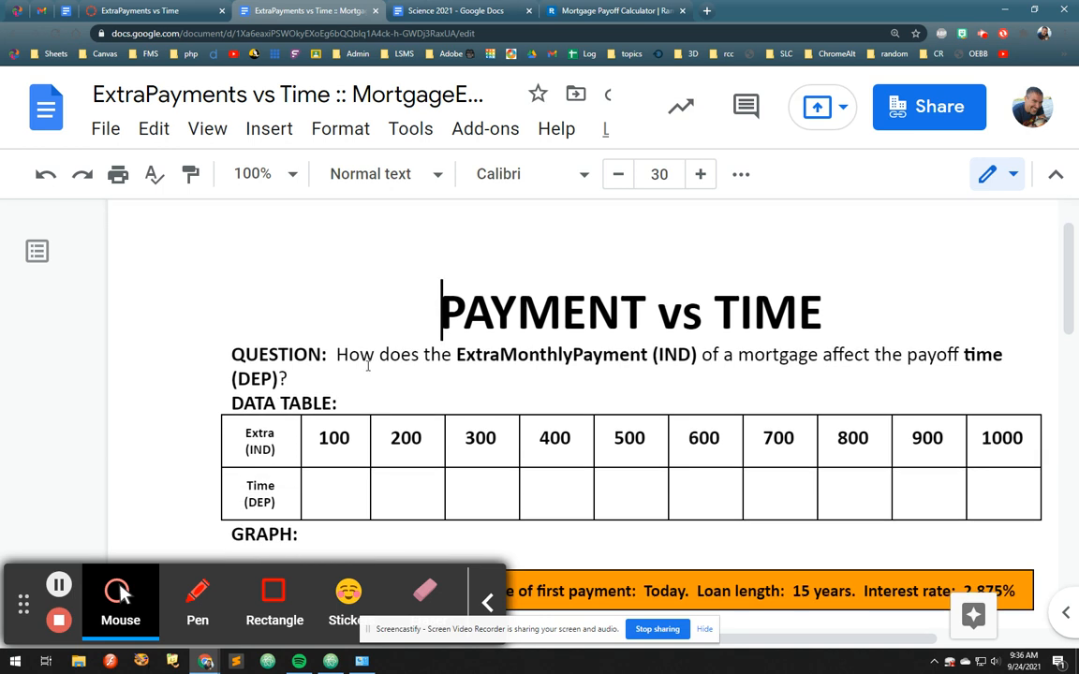
pyautogui.doubleClick(334, 437)
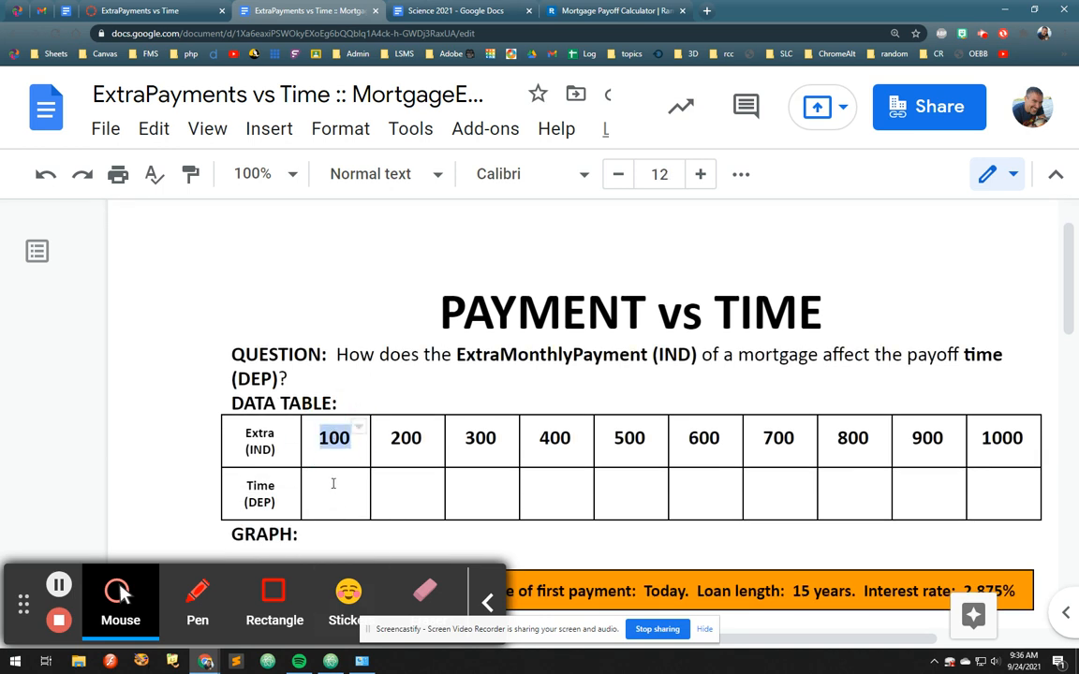
pyautogui.click(590, 12)
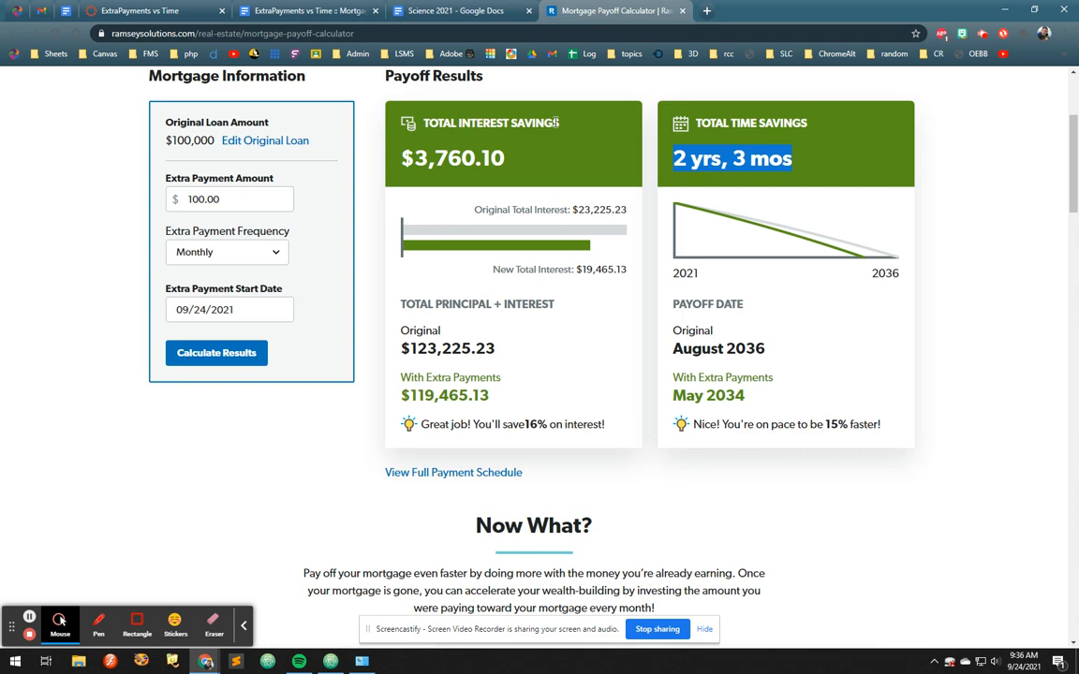
pyautogui.click(802, 159)
pyautogui.moveTo(803, 159); pyautogui.dragTo(681, 159)
pyautogui.click(675, 161)
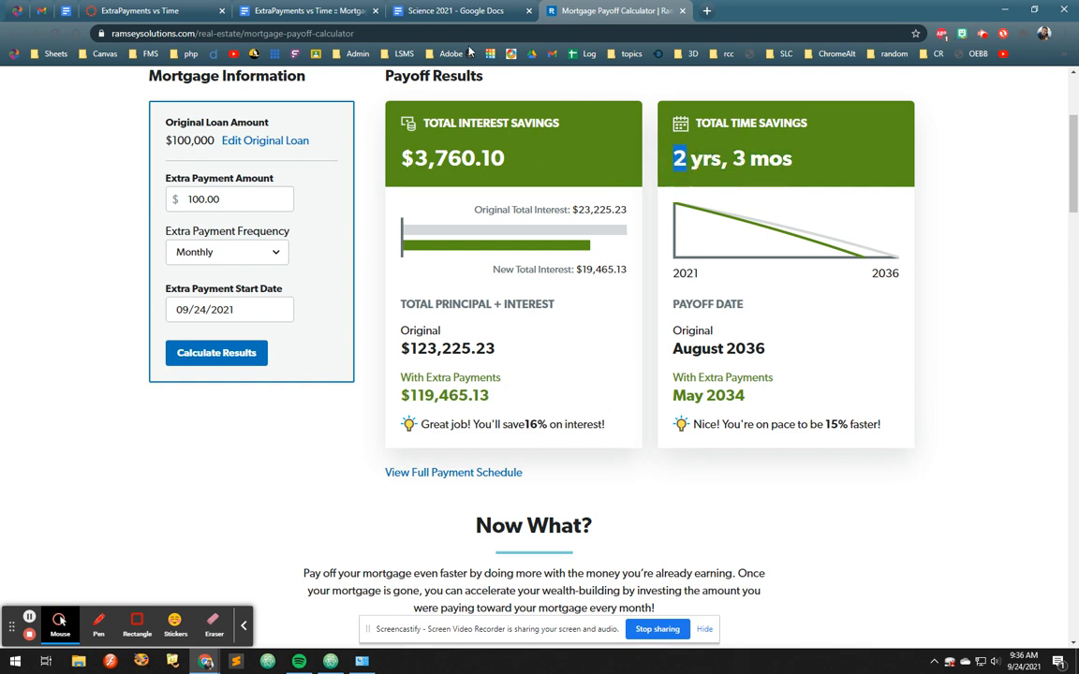
# - Place the write-up document beside the calculator and enter 27 as the time for the 100 extra payment
pyautogui.click(445, 12)
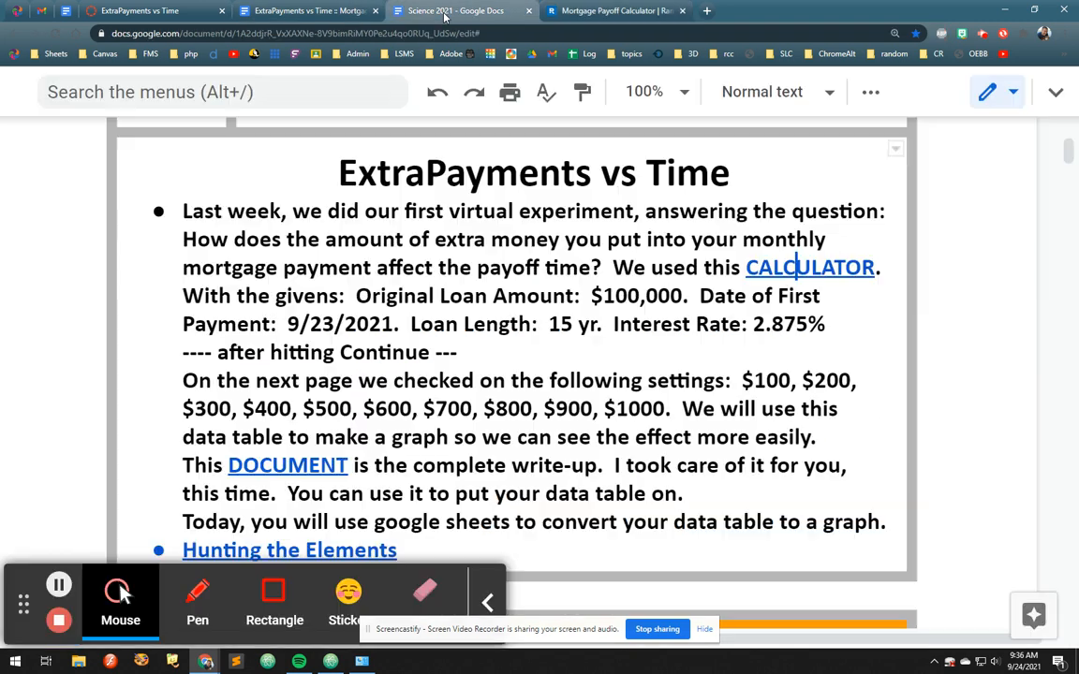
pyautogui.moveTo(328, 7); pyautogui.dragTo(459, 9)
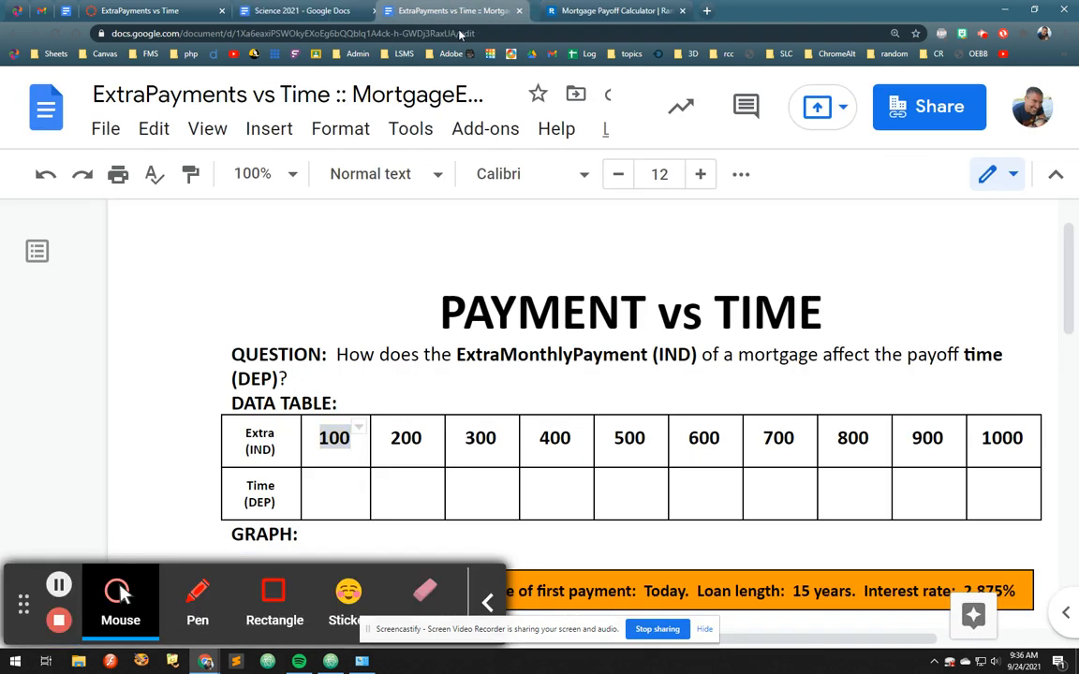
pyautogui.click(324, 501)
pyautogui.write('27')
# - Calculate the payoff with an extra payment of 200 and record 48 as its time in the data table
pyautogui.doubleClick(407, 437)
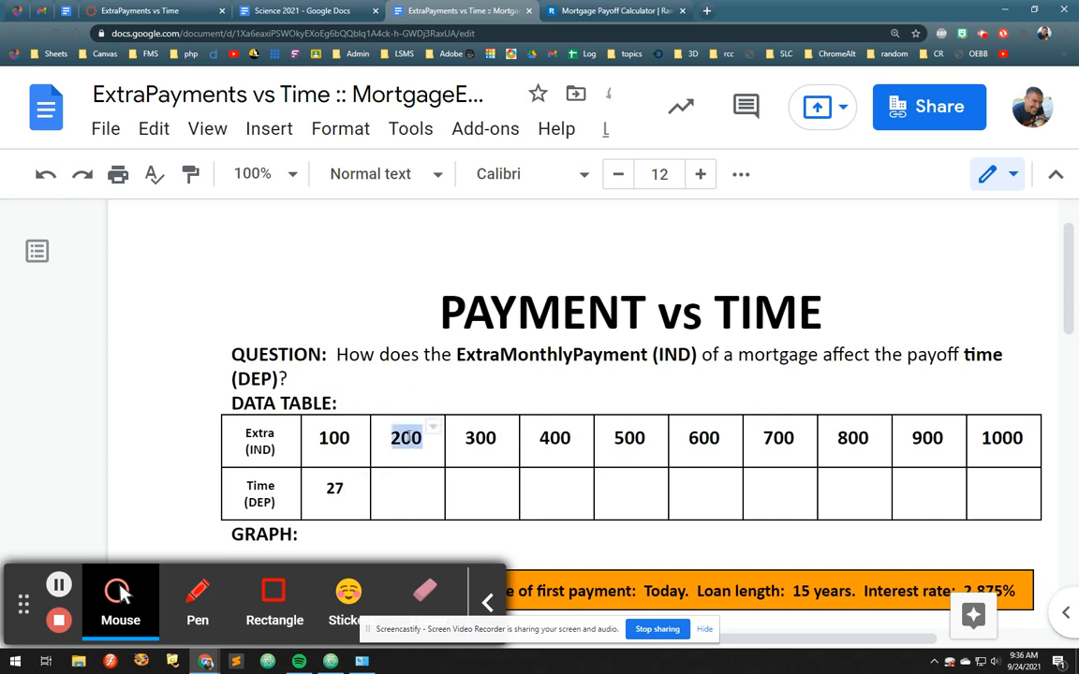
pyautogui.click(608, 10)
pyautogui.doubleClick(168, 199)
pyautogui.write('200')
pyautogui.click(214, 354)
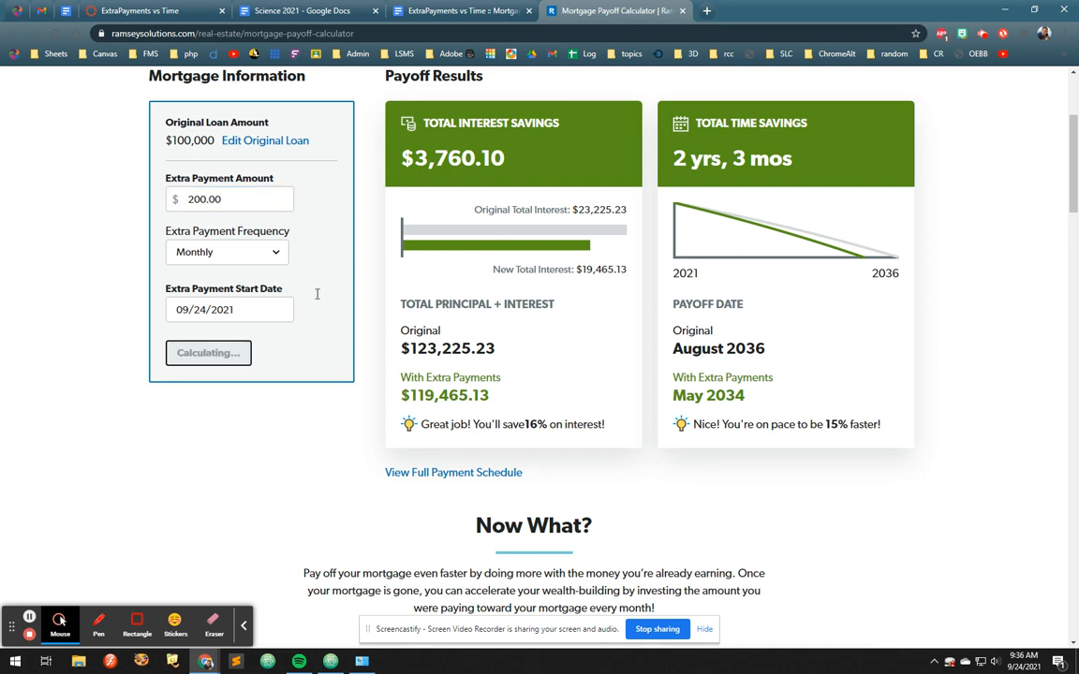
pyautogui.moveTo(746, 158); pyautogui.dragTo(675, 161)
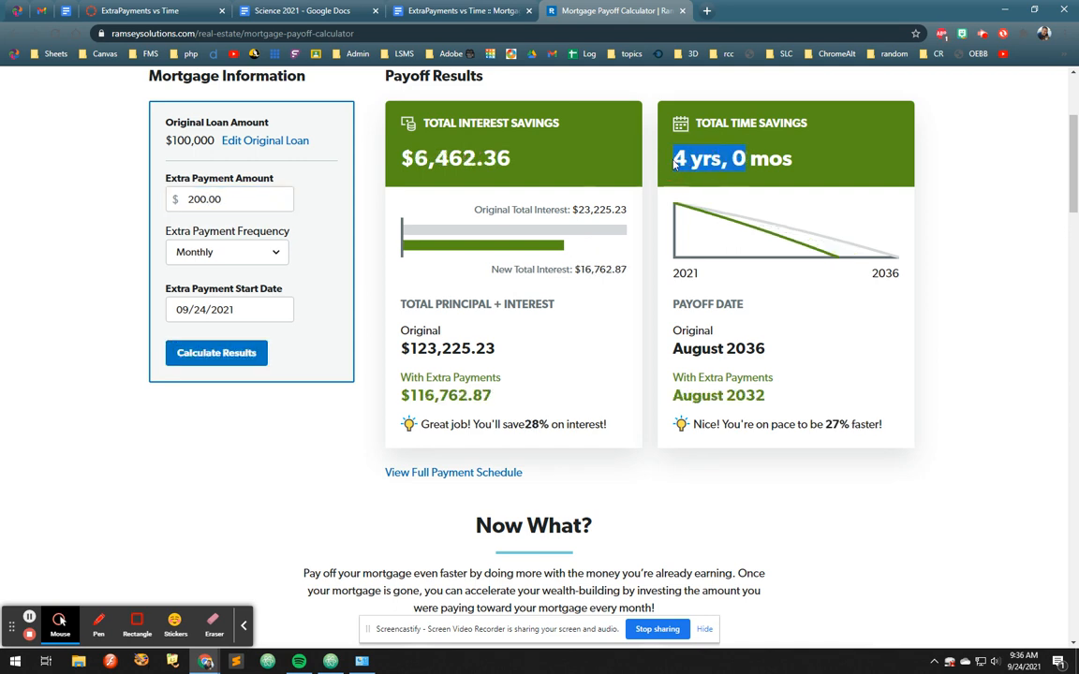
pyautogui.click(417, 10)
pyautogui.click(412, 482)
pyautogui.write('48')
# - Calculate the payoff with an extra payment of 300 and record 63 as its time in the data table
pyautogui.click(613, 10)
pyautogui.doubleClick(224, 195)
pyautogui.write('300')
pyautogui.click(217, 354)
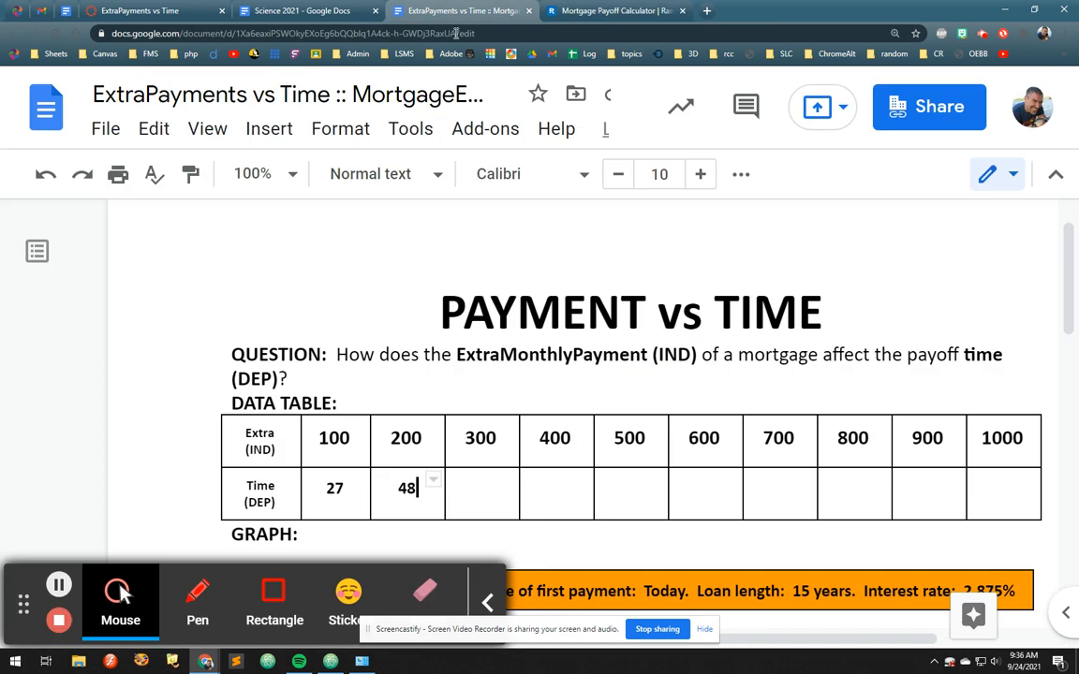
pyautogui.click(459, 11)
pyautogui.click(489, 494)
pyautogui.write('63')
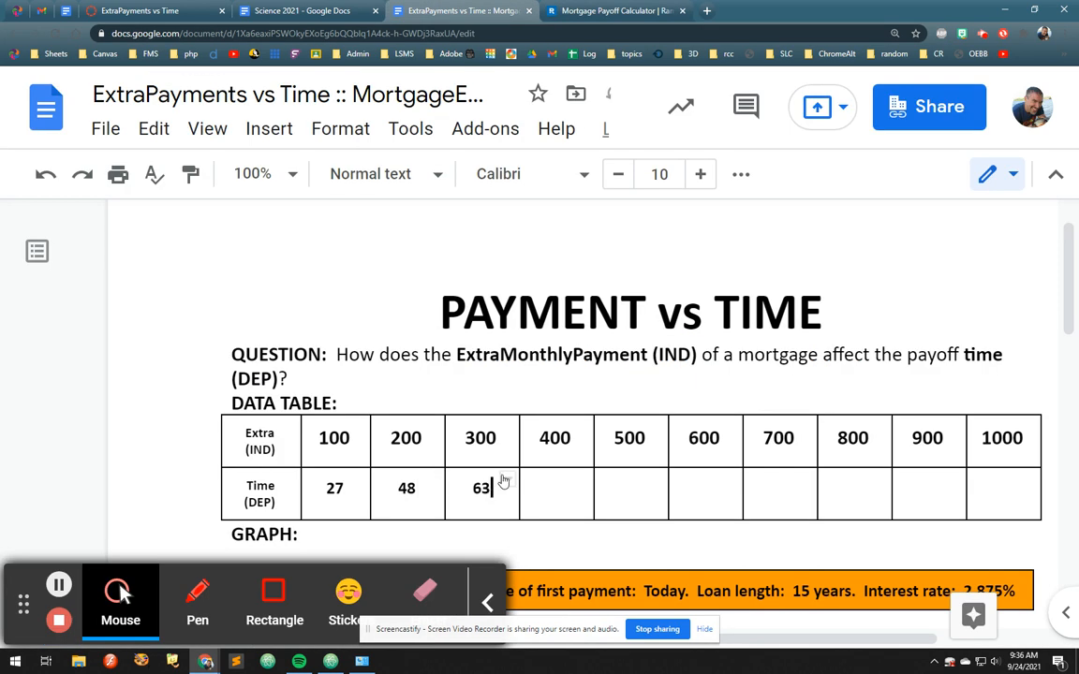
pyautogui.click(59, 585)
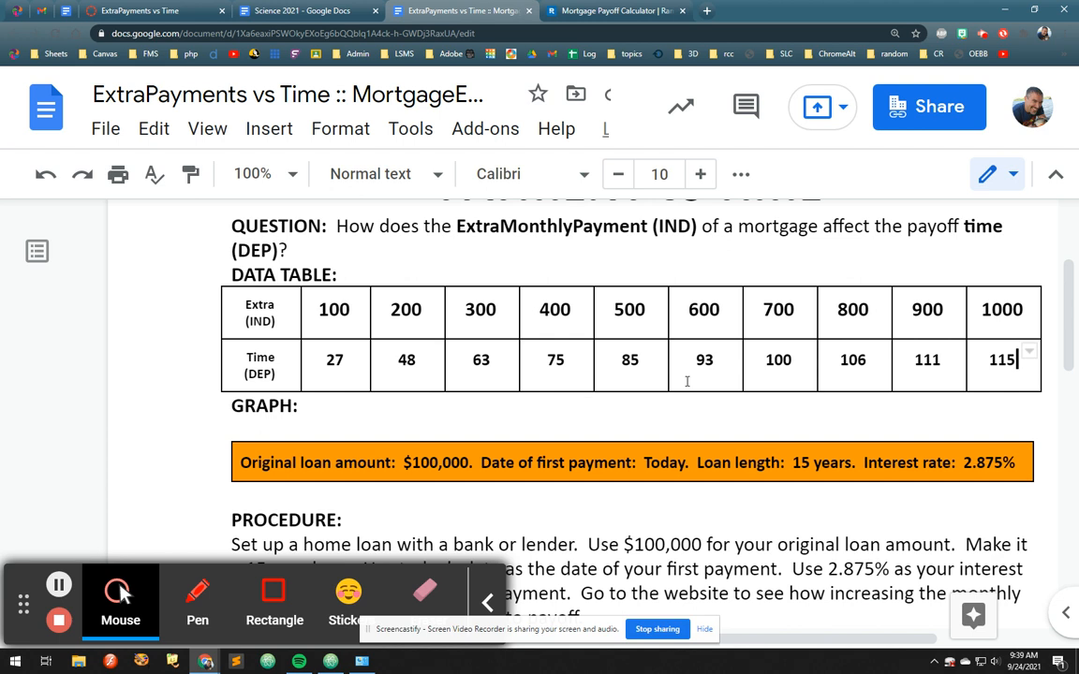
# - Examine the calculator's payoff results for the 1,000 extra payment, including the total principal and interest with extra payments
pyautogui.click(607, 11)
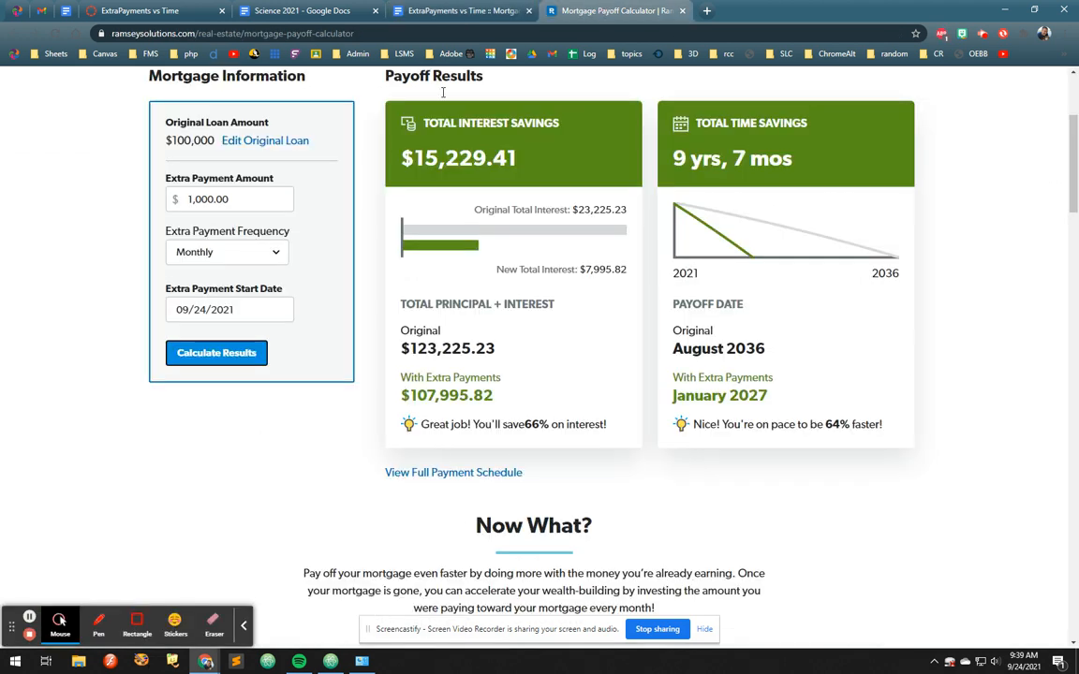
pyautogui.doubleClick(220, 200)
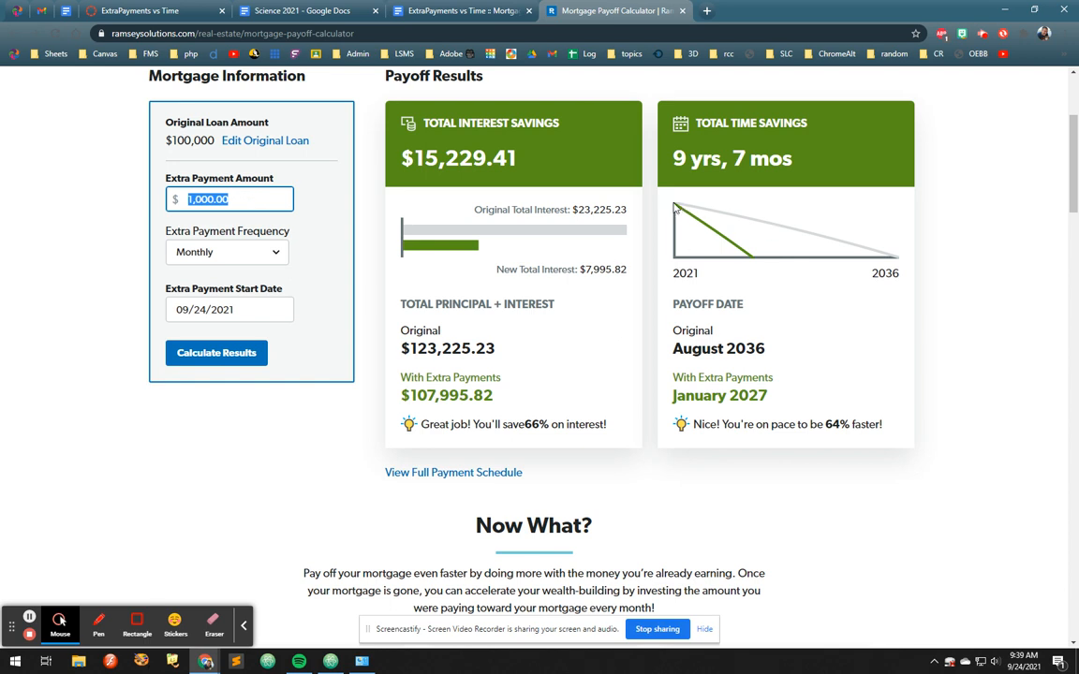
pyautogui.click(249, 200)
pyautogui.moveTo(252, 200); pyautogui.dragTo(185, 201)
pyautogui.click(250, 201)
pyautogui.moveTo(494, 397); pyautogui.dragTo(443, 388)
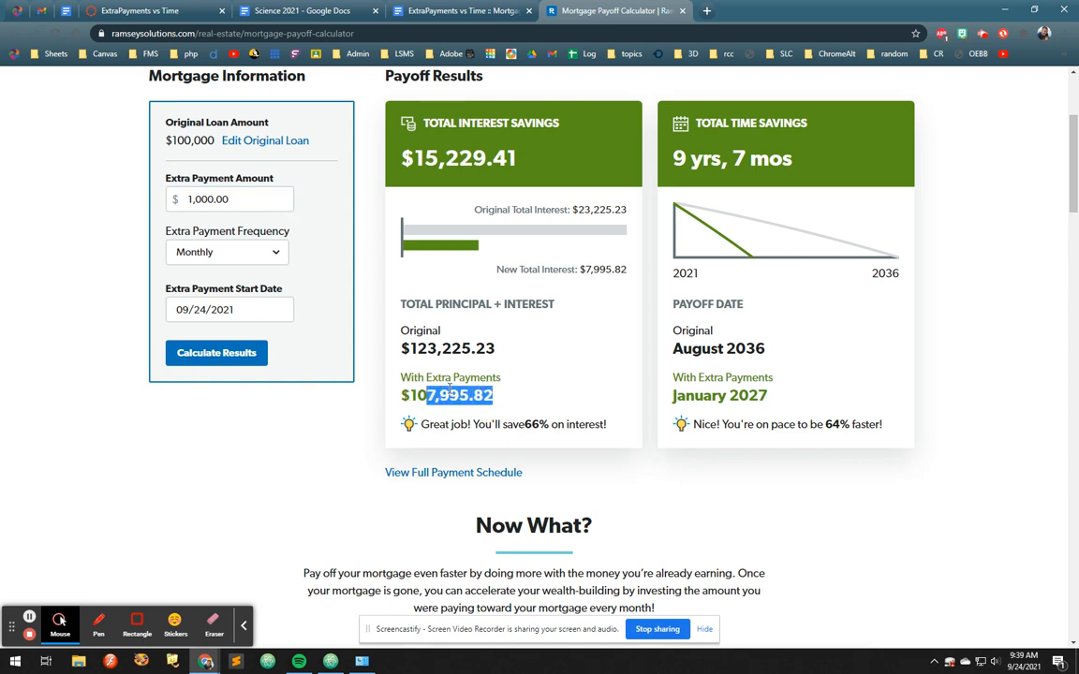
pyautogui.click(501, 400)
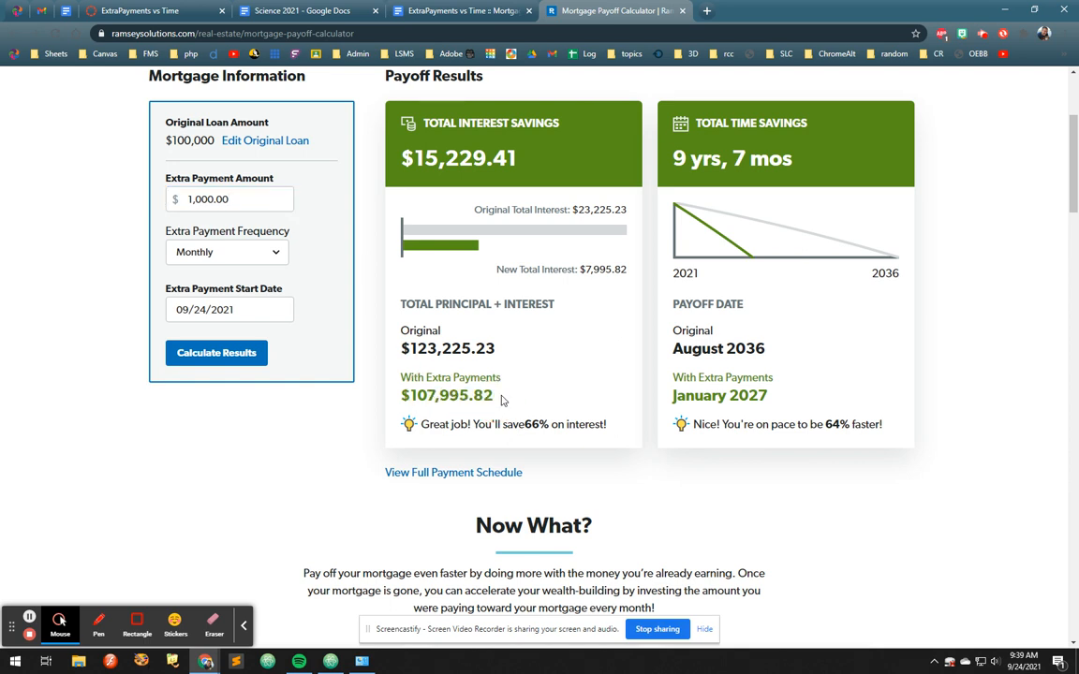
# - Copy the completed data table from the write-up and paste it at cell A1 of a new blank Google Sheets spreadsheet
pyautogui.click(448, 11)
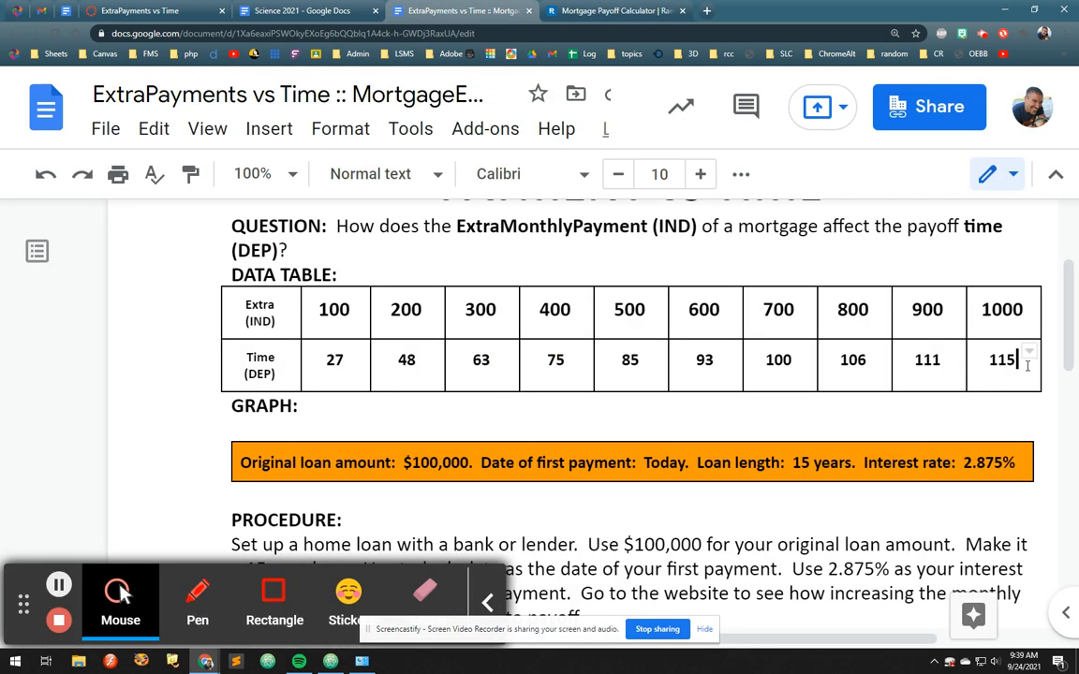
pyautogui.moveTo(1024, 361); pyautogui.dragTo(273, 316)
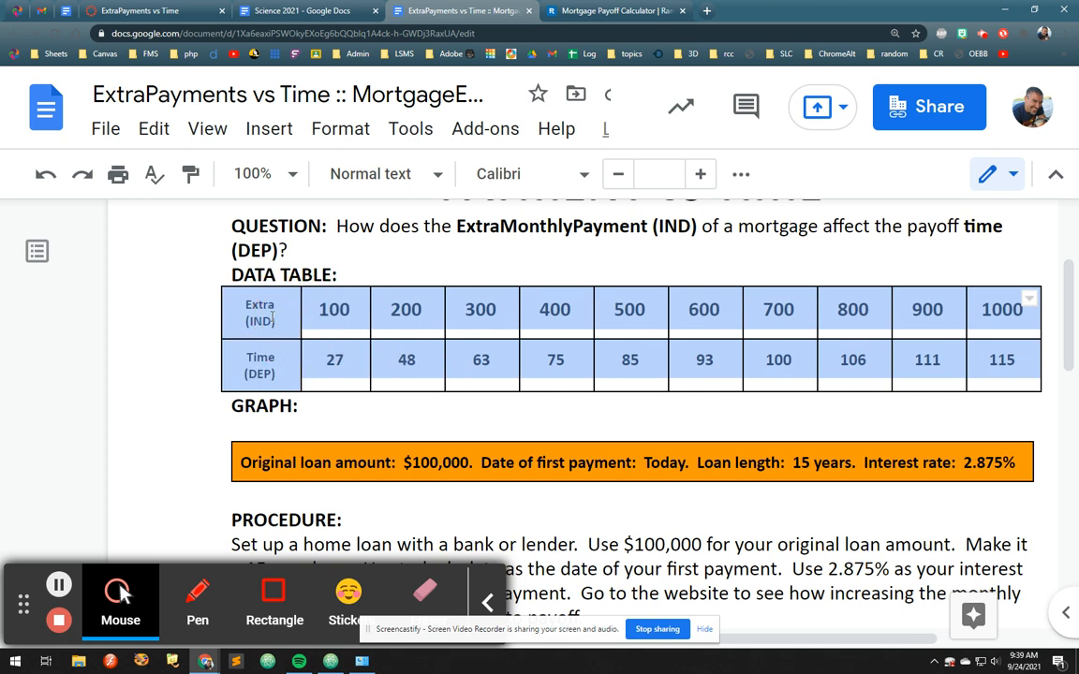
pyautogui.click(706, 11)
pyautogui.write('sheets')
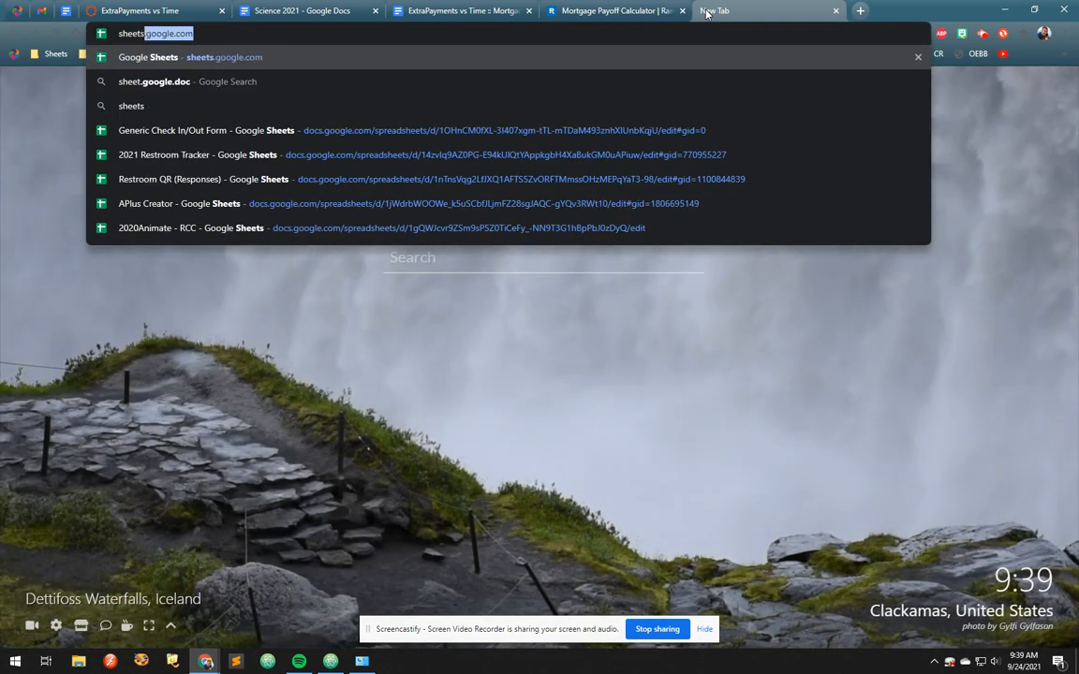
pyautogui.press('Return')
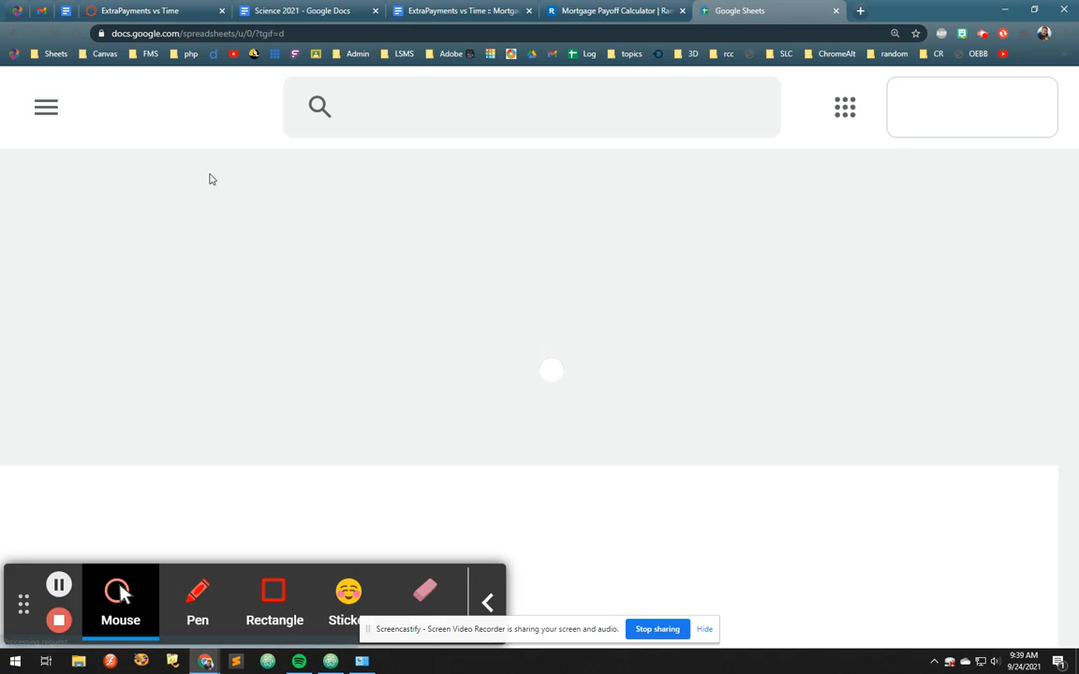
pyautogui.click(187, 303)
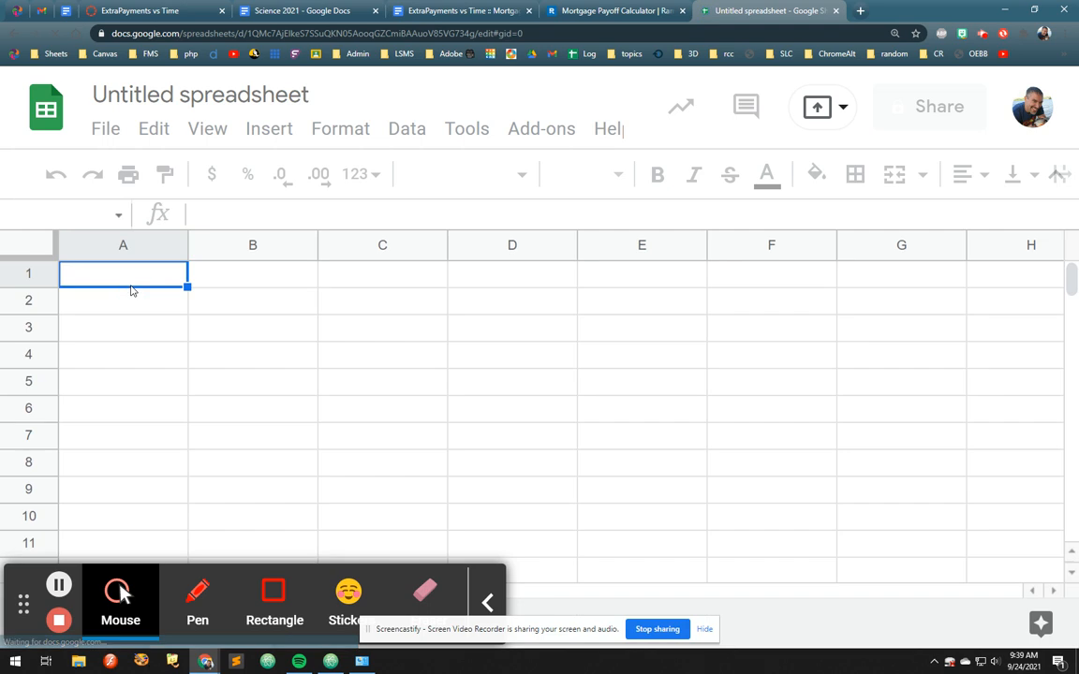
pyautogui.hotkey('ctrl', 'v')
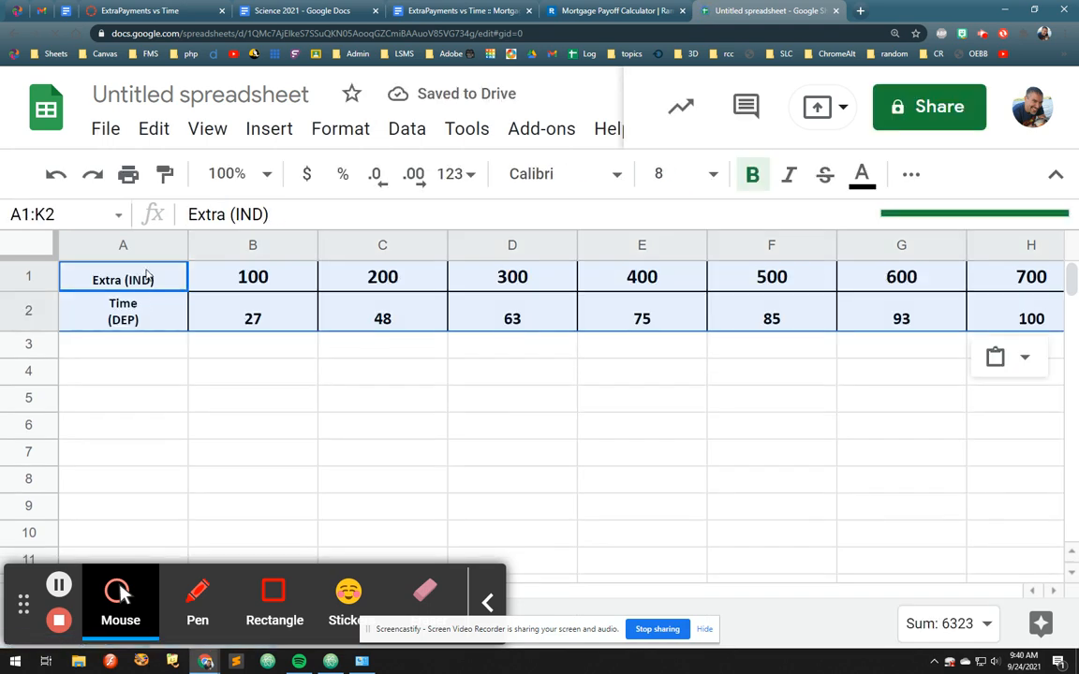
pyautogui.moveTo(122, 245); pyautogui.dragTo(642, 245)
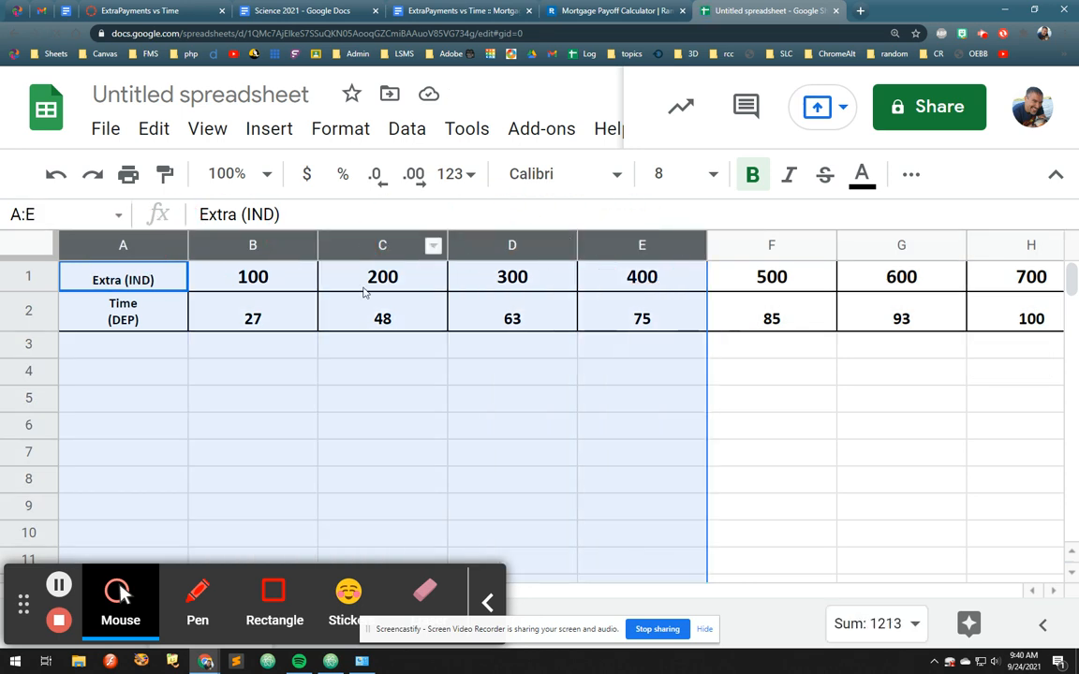
pyautogui.click(270, 311)
pyautogui.moveTo(190, 248); pyautogui.dragTo(899, 273)
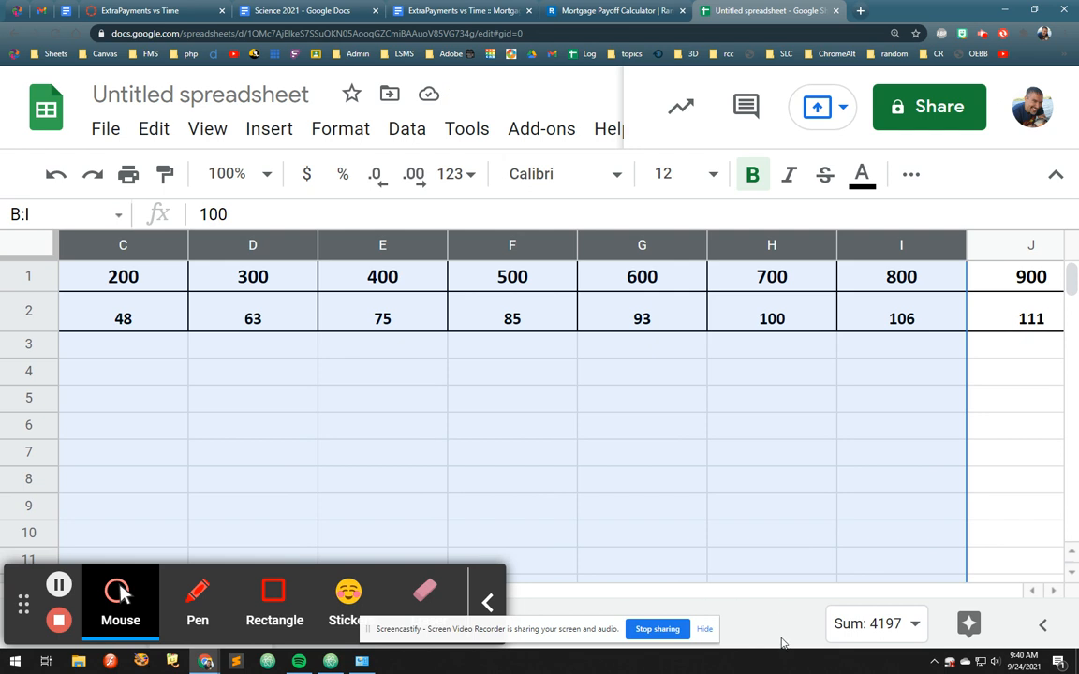
pyautogui.click(486, 287)
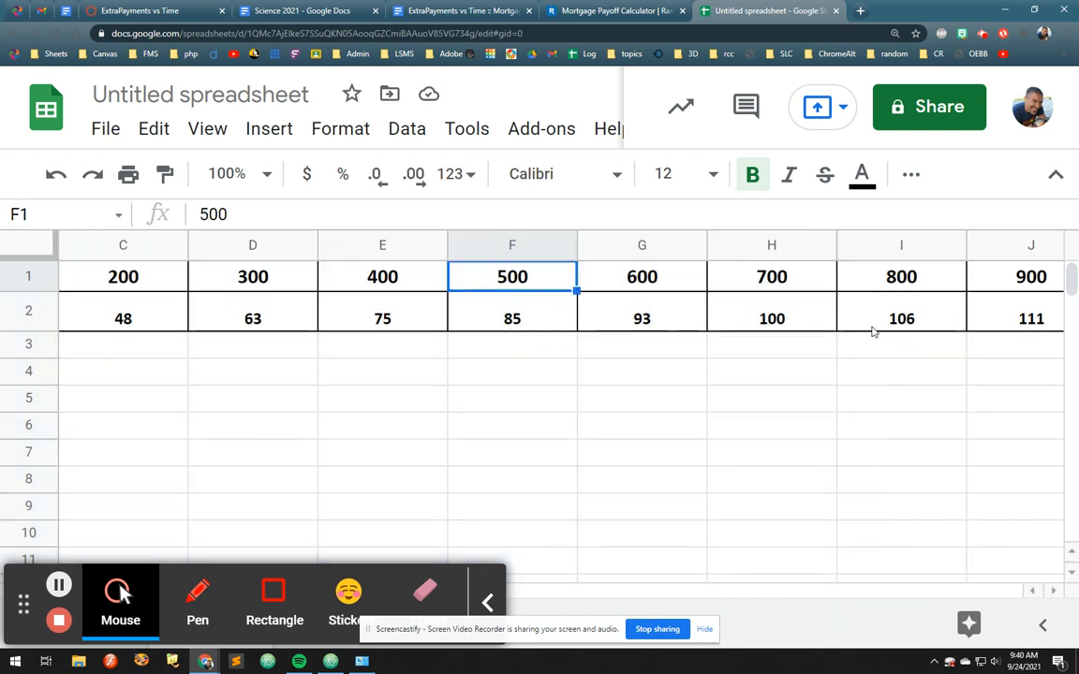
pyautogui.moveTo(1027, 245); pyautogui.dragTo(11, 225)
pyautogui.click(214, 272)
pyautogui.click(219, 244)
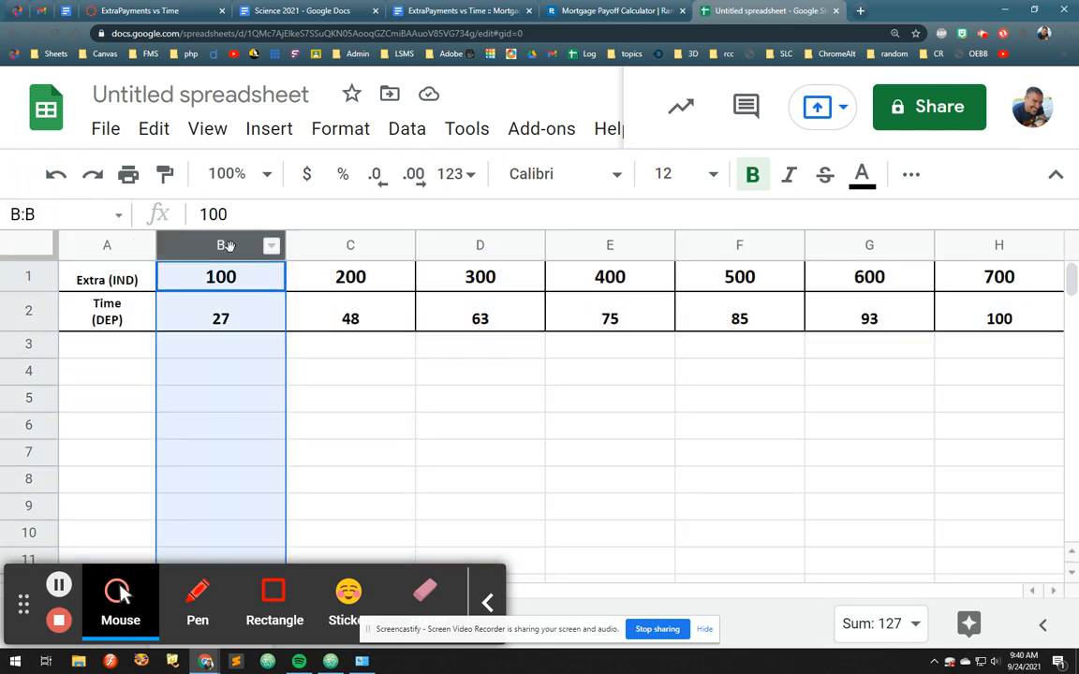
pyautogui.click(486, 597)
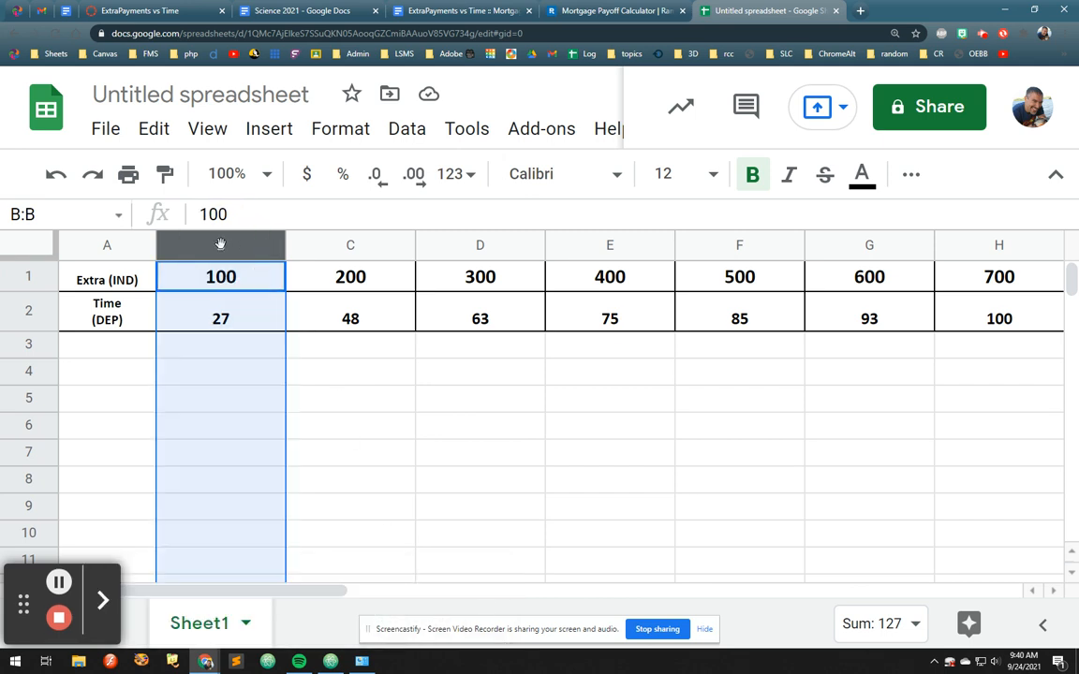
pyautogui.keyDown('shift'); pyautogui.click(478, 246); pyautogui.keyUp('shift')
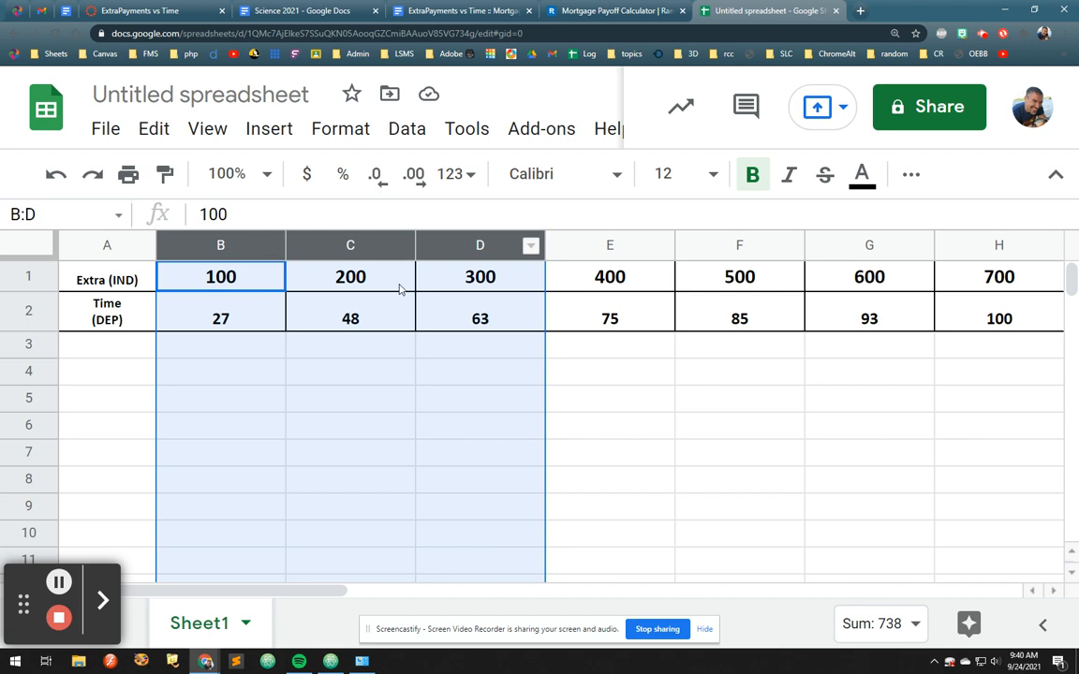
pyautogui.click(358, 311)
pyautogui.click(224, 245)
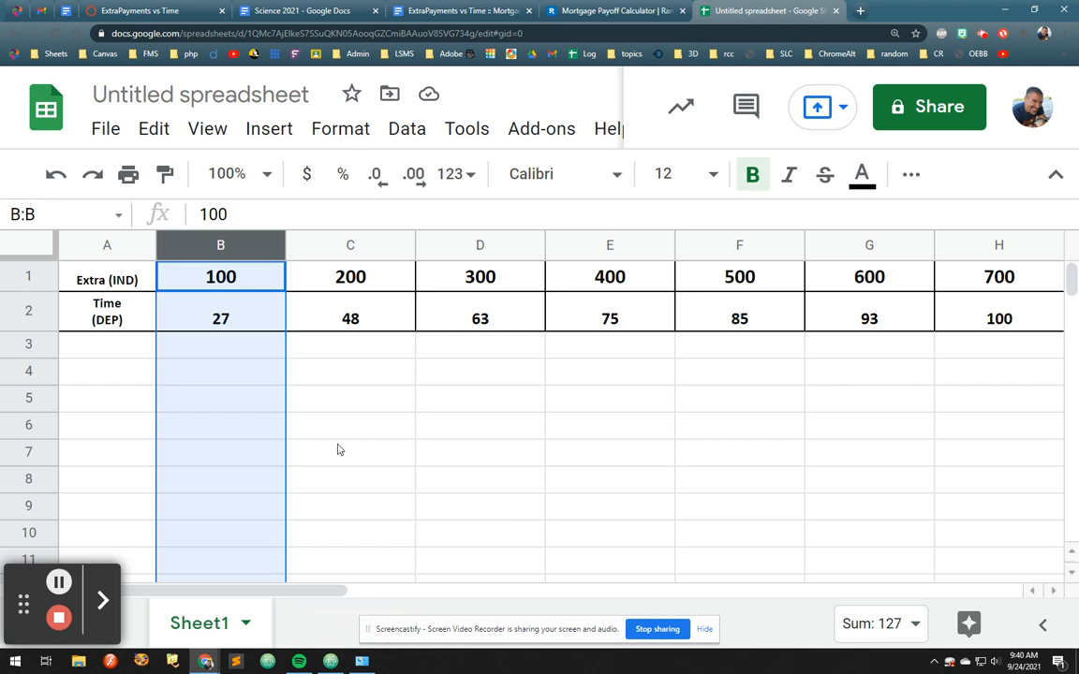
pyautogui.click(210, 268)
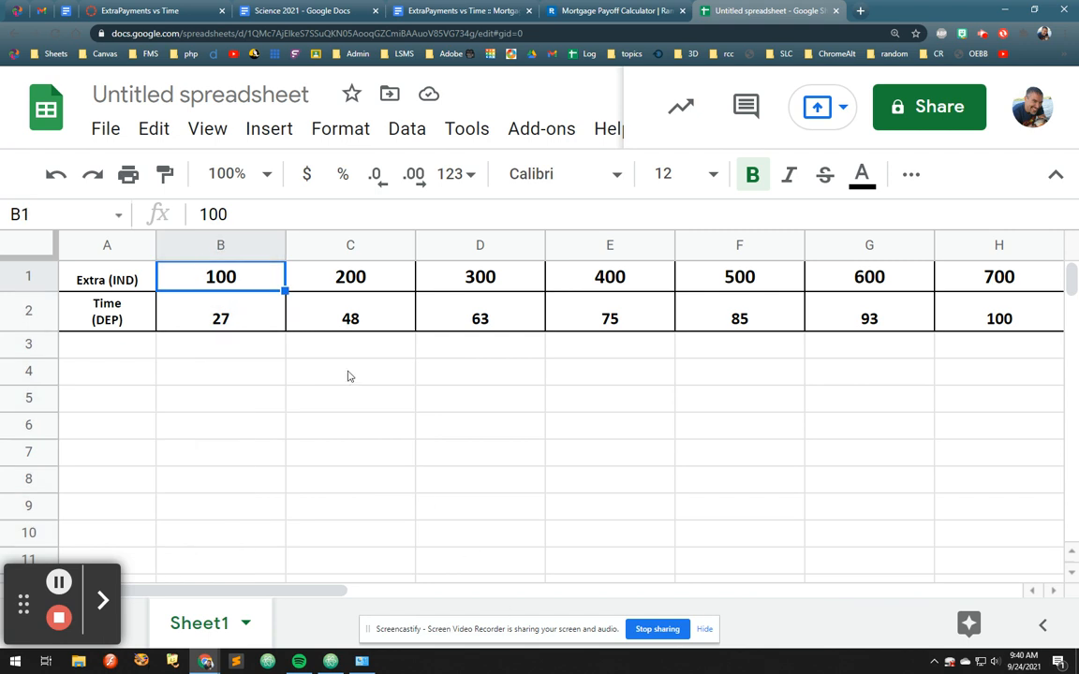
pyautogui.click(221, 246)
pyautogui.click(221, 275)
# - Resize columns B through K to a width of 50 pixels
pyautogui.moveTo(221, 246); pyautogui.dragTo(789, 247)
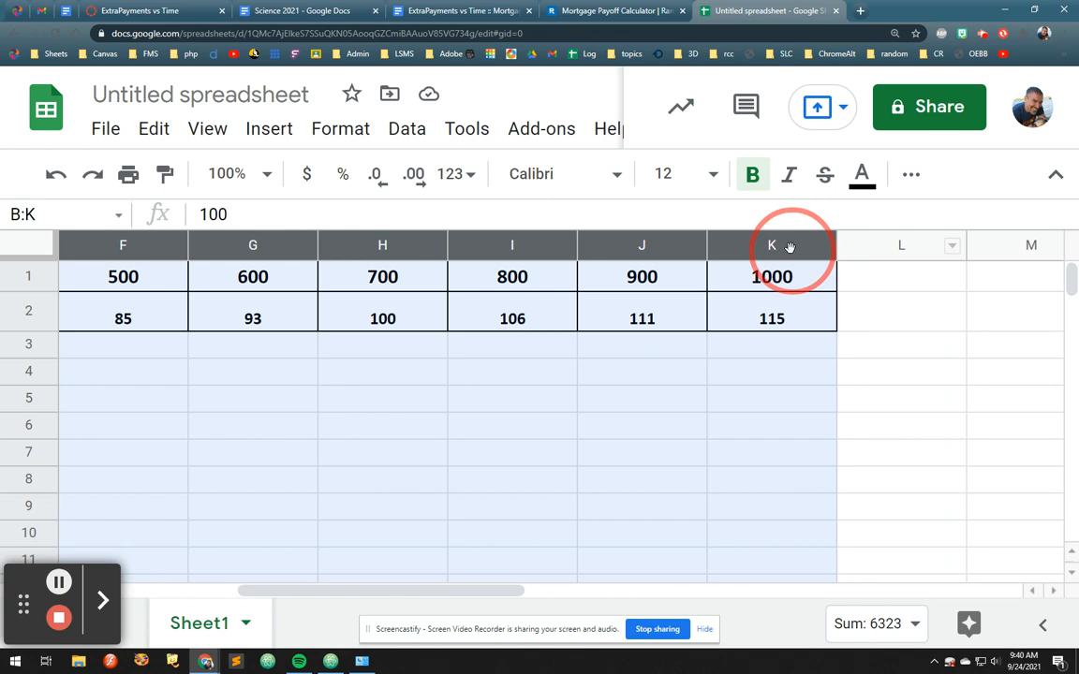
pyautogui.moveTo(789, 247); pyautogui.dragTo(787, 245)
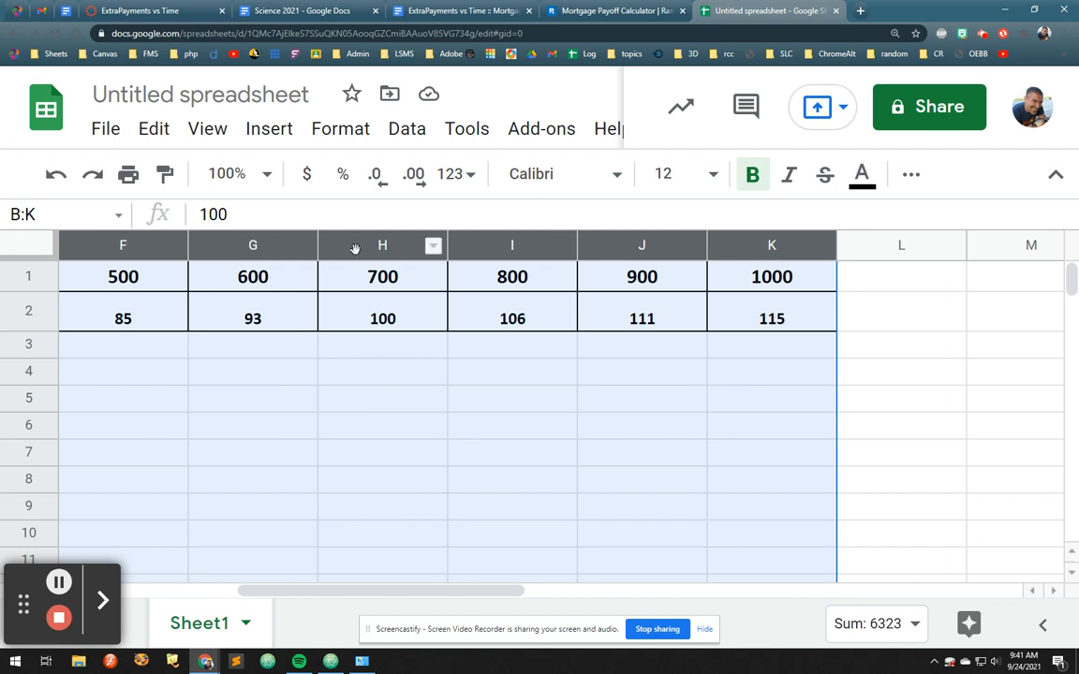
pyautogui.rightClick(372, 244)
pyautogui.click(459, 561)
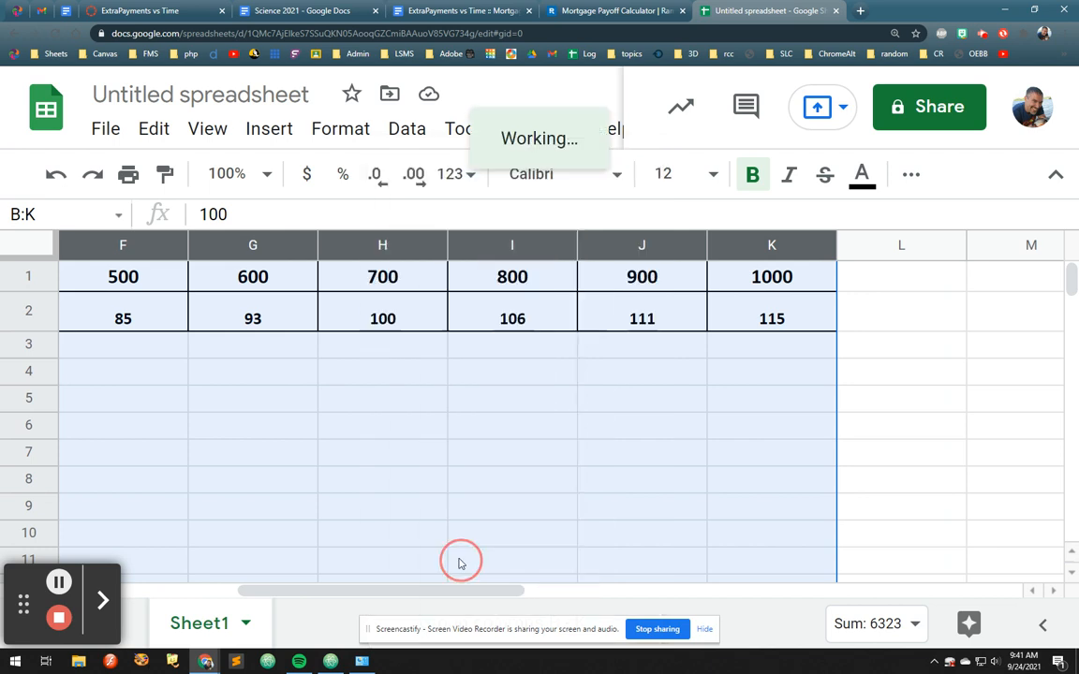
pyautogui.write('50')
pyautogui.press('Return')
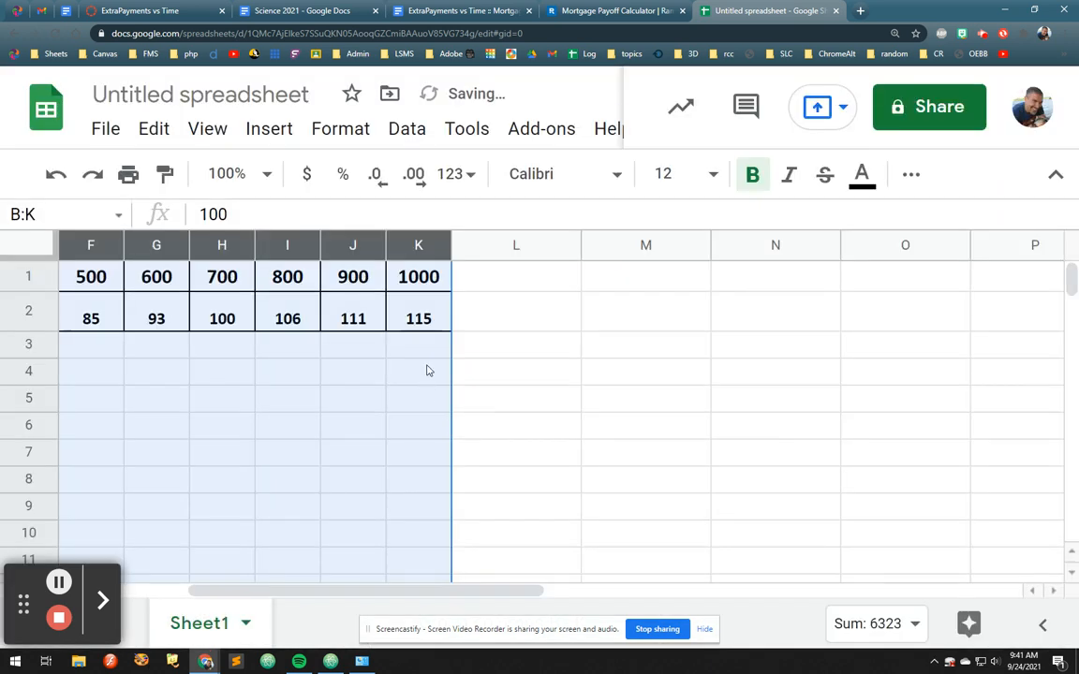
pyautogui.click(397, 452)
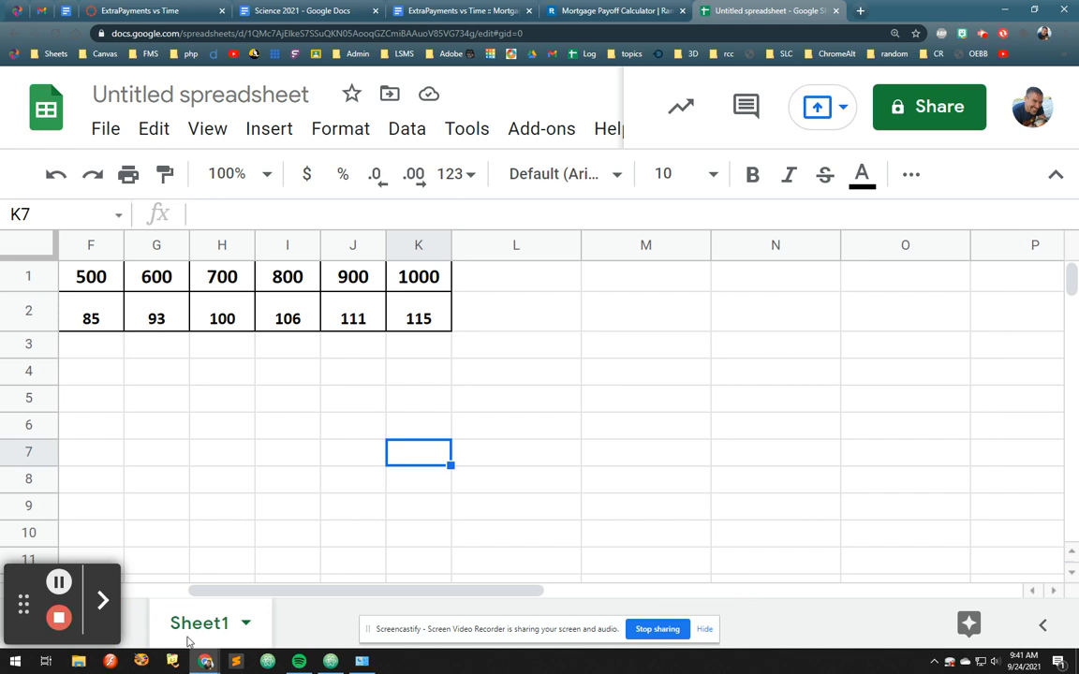
pyautogui.moveTo(251, 598); pyautogui.dragTo(145, 597)
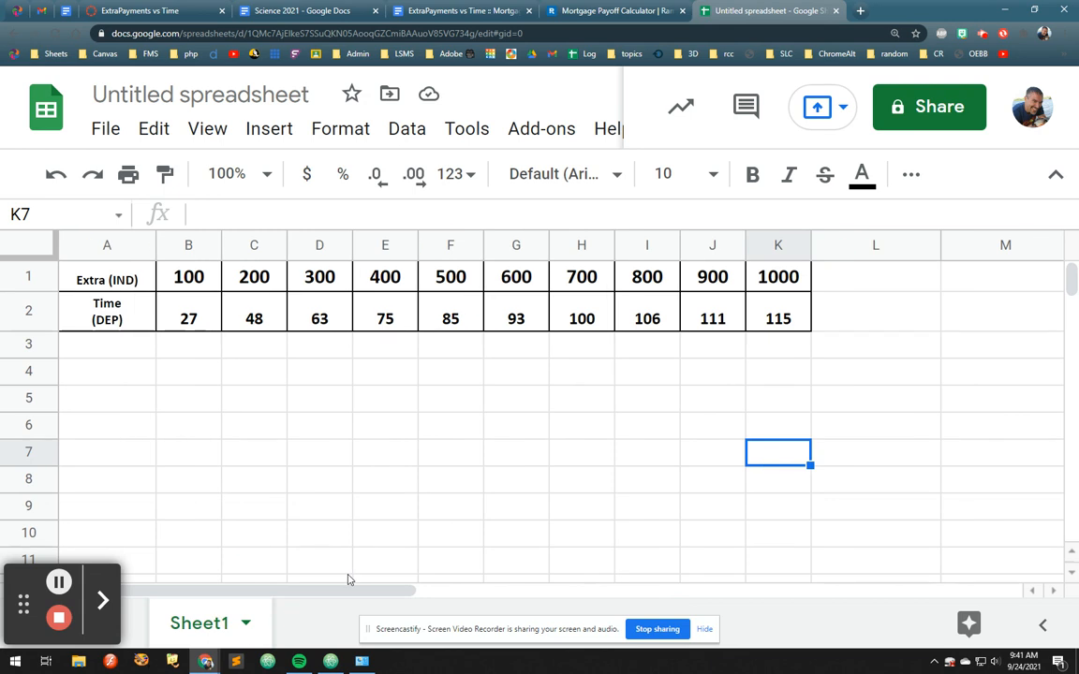
pyautogui.click(364, 578)
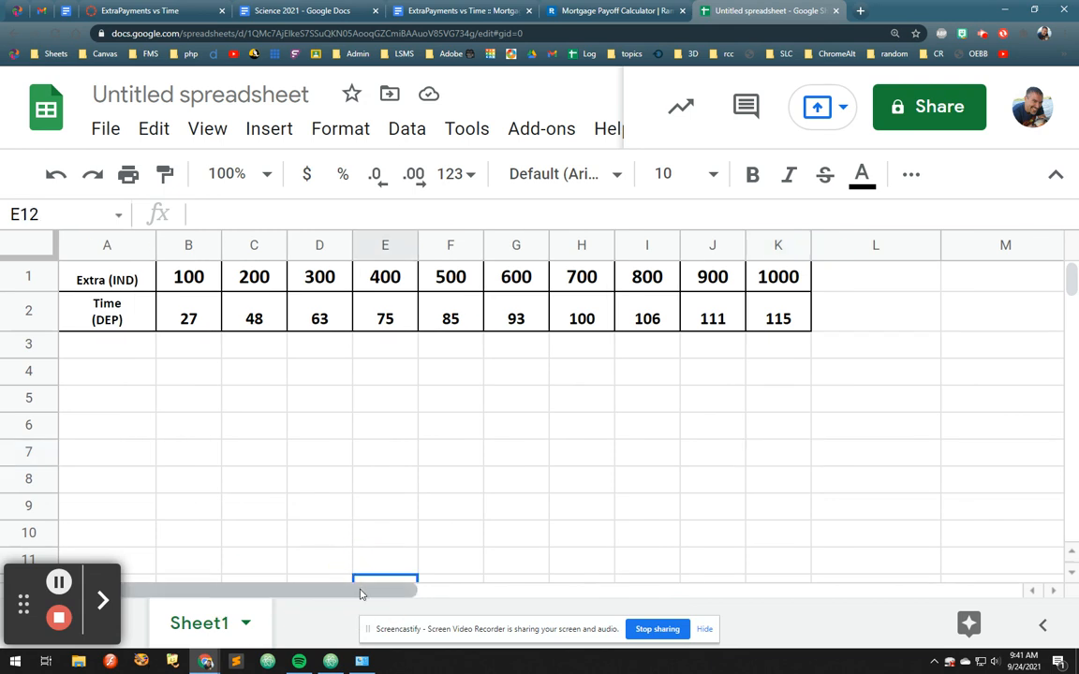
pyautogui.click(375, 503)
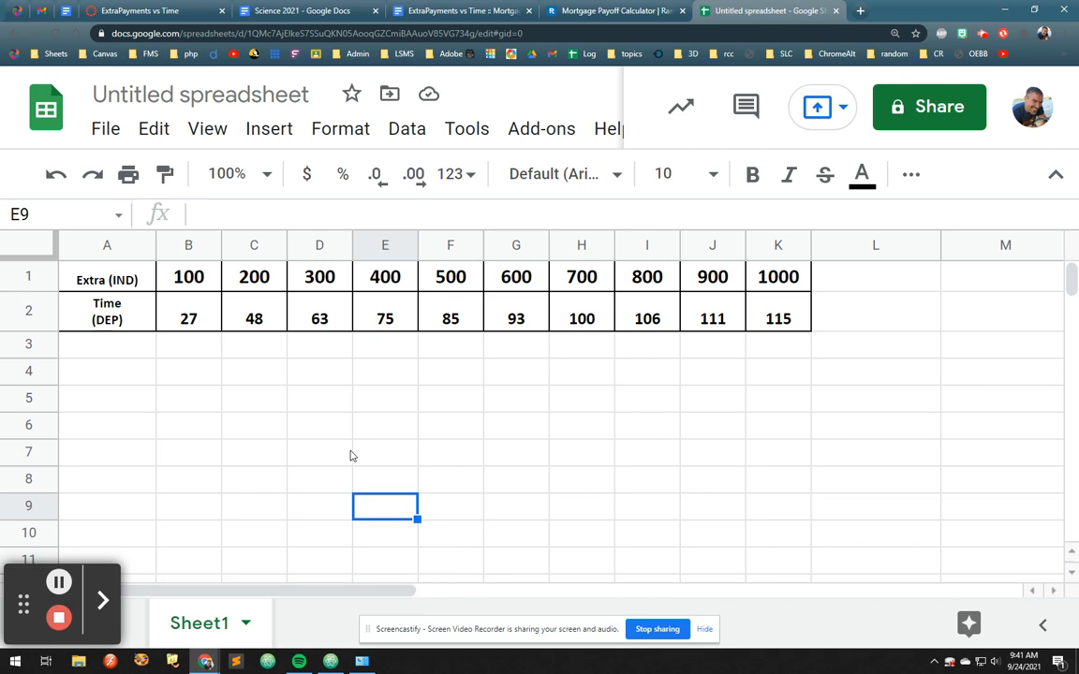
pyautogui.click(236, 301)
pyautogui.click(183, 315)
pyautogui.click(128, 281)
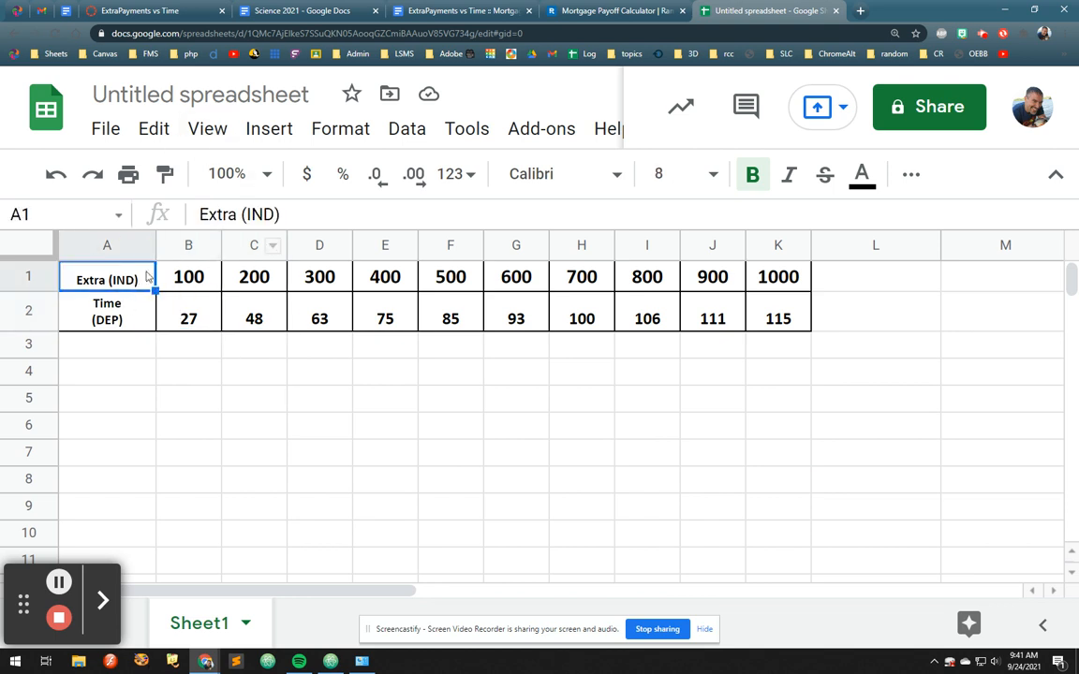
# - Insert a chart from the data range A1:K2 and reset the browser zoom to 100%
pyautogui.moveTo(141, 274); pyautogui.dragTo(791, 318)
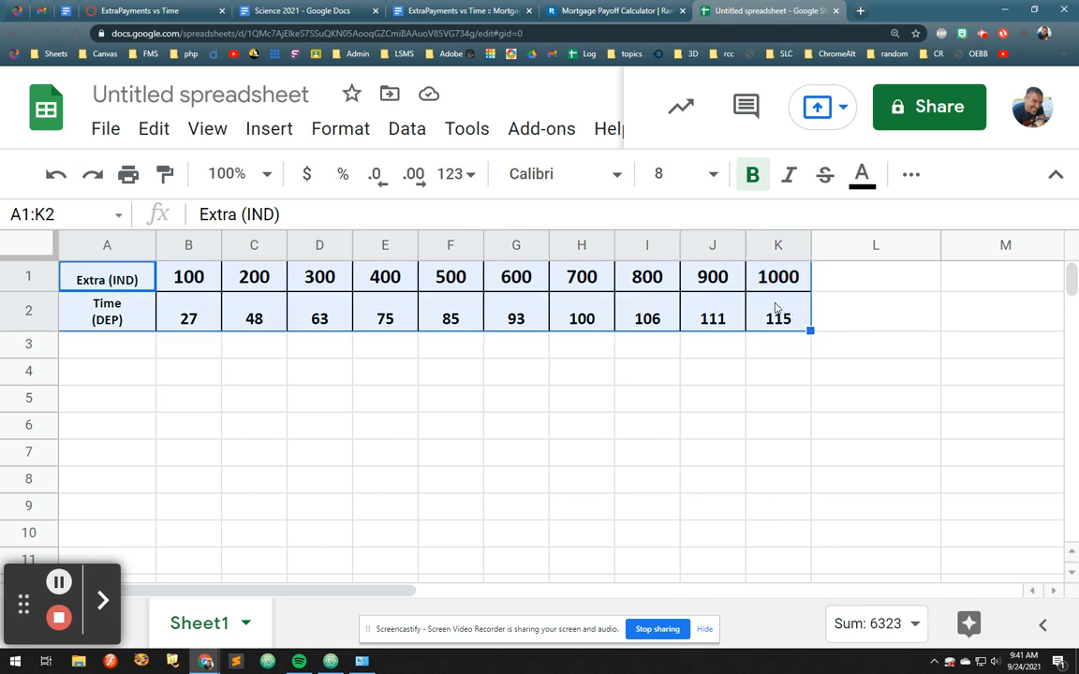
pyautogui.click(406, 131)
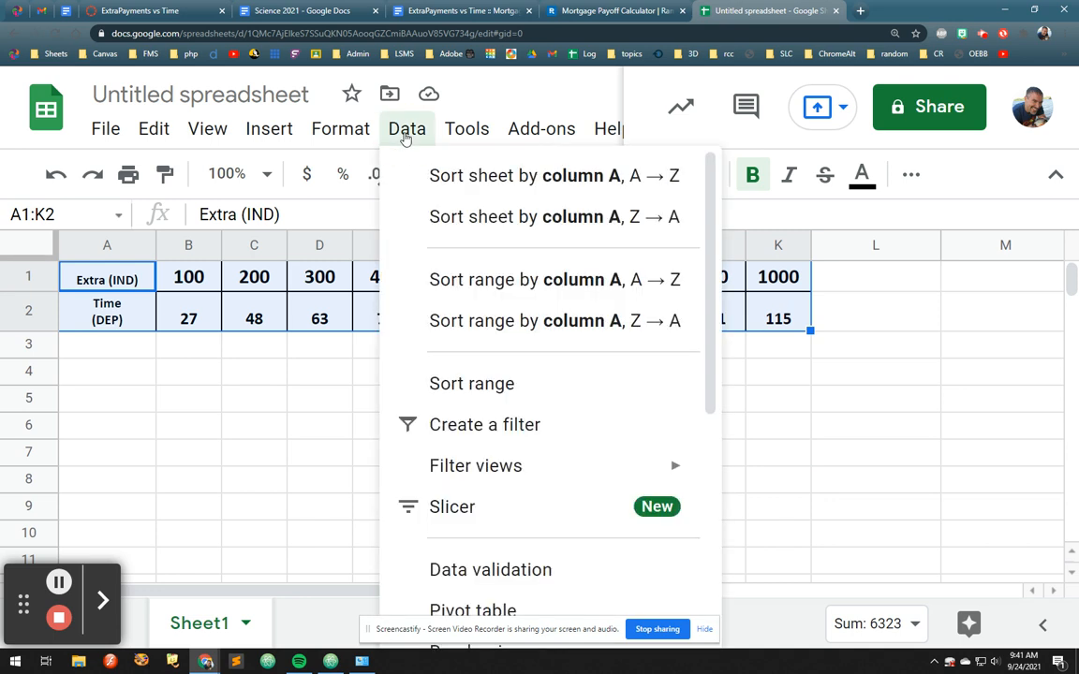
pyautogui.moveTo(305, 143)
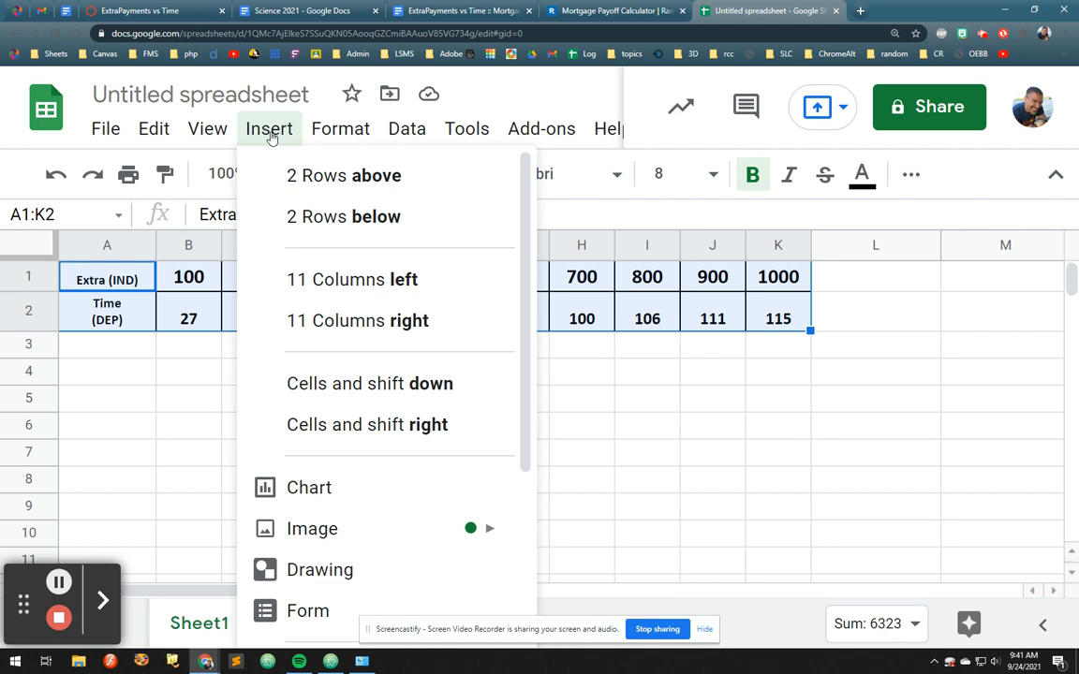
pyautogui.click(317, 497)
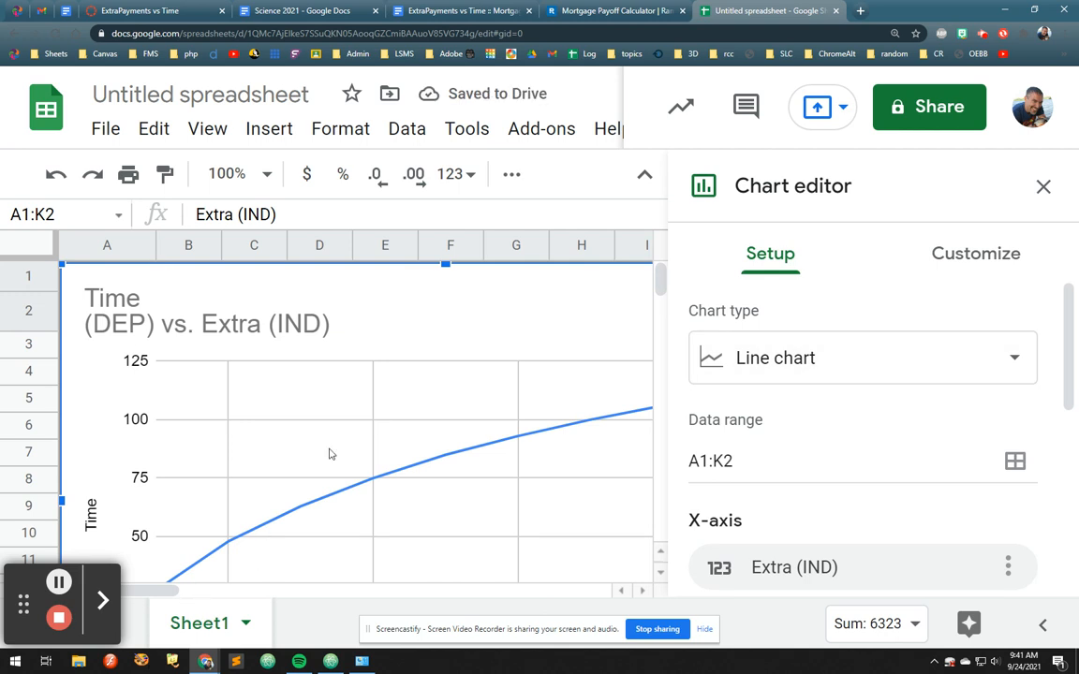
pyautogui.click(894, 34)
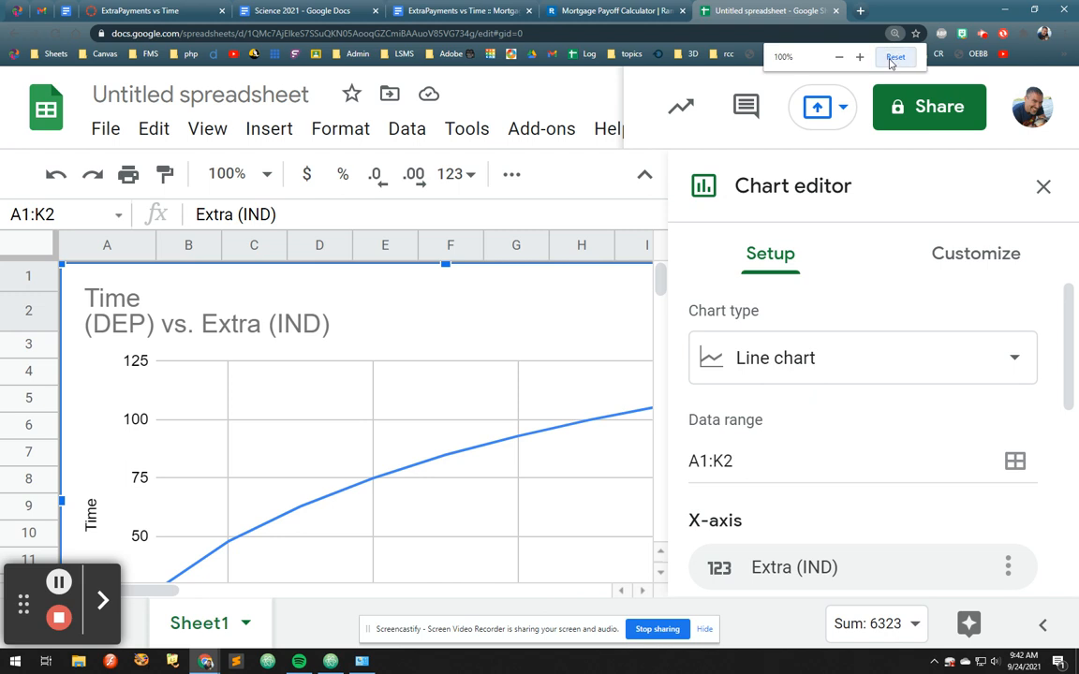
pyautogui.click(894, 57)
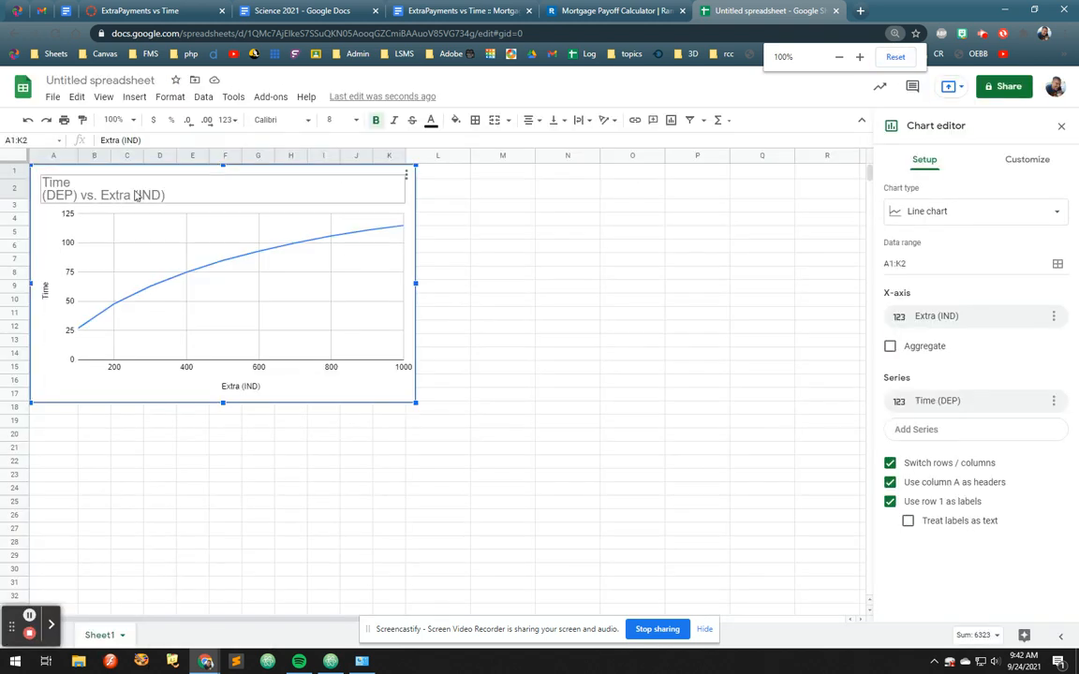
# - Move the chart directly below the data table and narrow it to end at column K's edge
pyautogui.click(205, 203)
pyautogui.click(206, 169)
pyautogui.moveTo(206, 173); pyautogui.dragTo(211, 217)
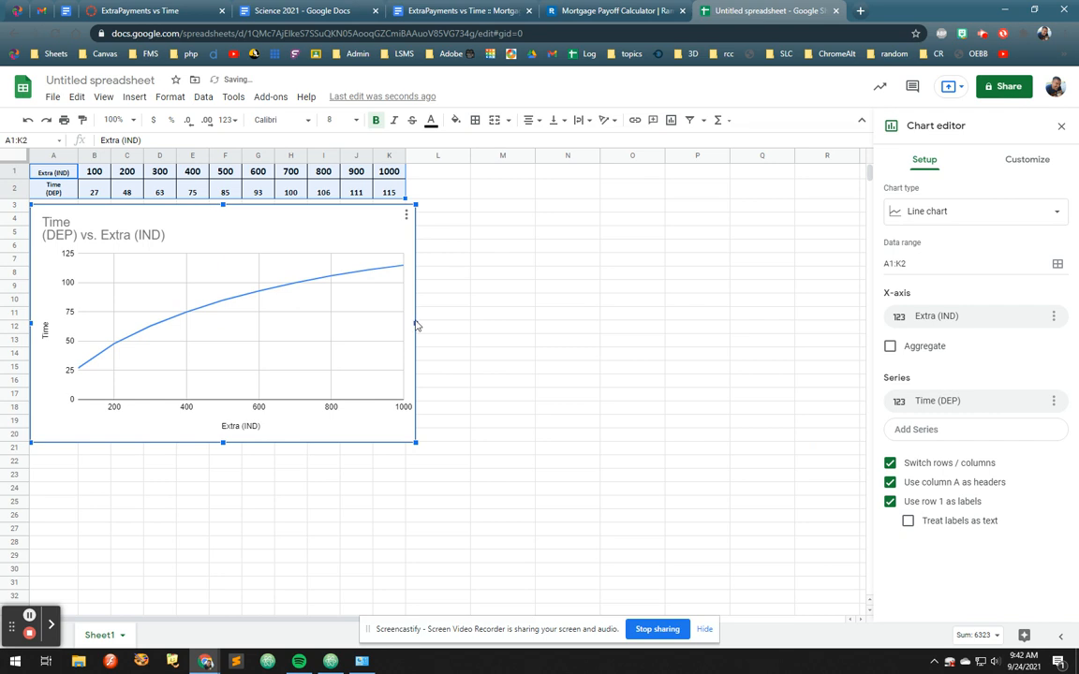
pyautogui.moveTo(414, 323); pyautogui.dragTo(405, 323)
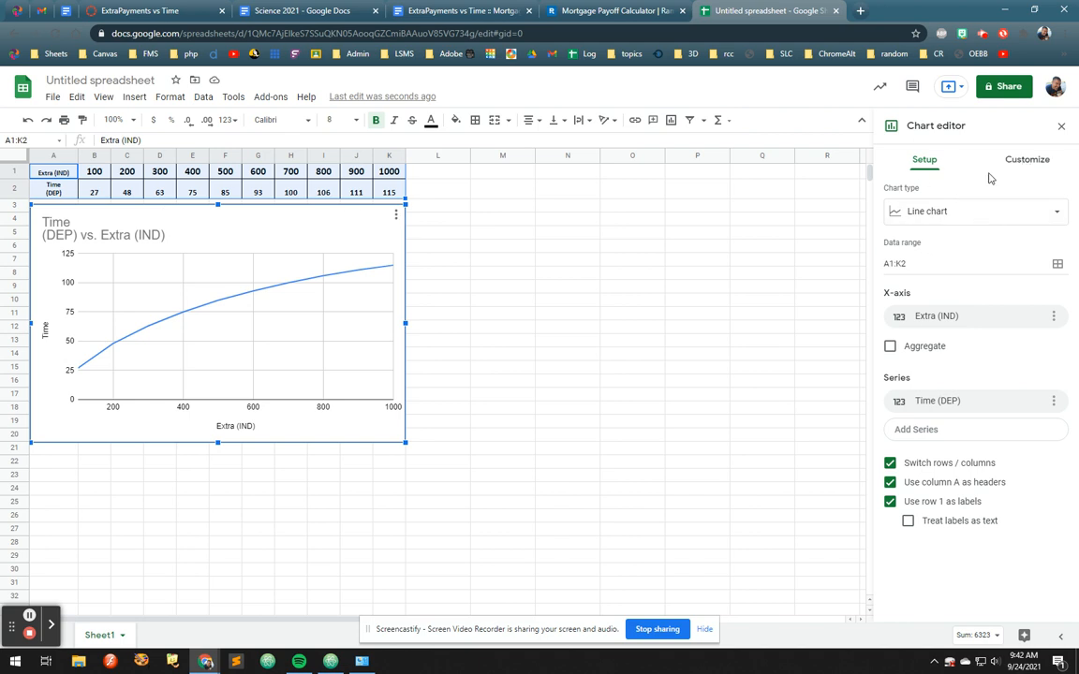
pyautogui.click(960, 214)
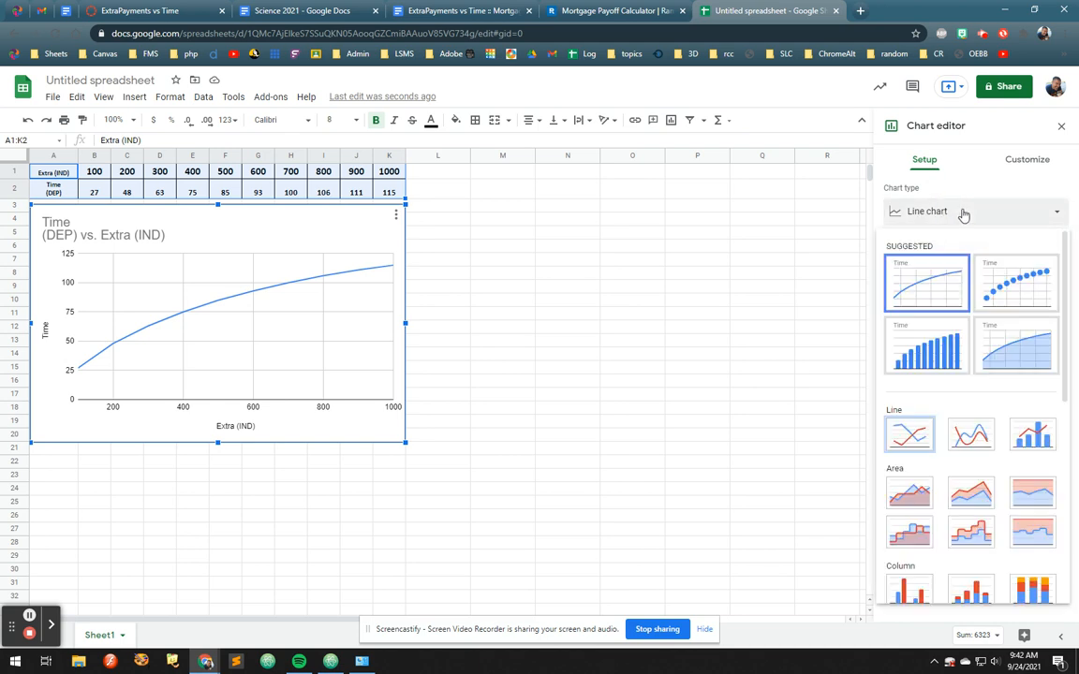
pyautogui.click(962, 214)
# - Edit the chart title to read "Time (DEP) vs. Extra (IND)" on a single line
pyautogui.click(1011, 160)
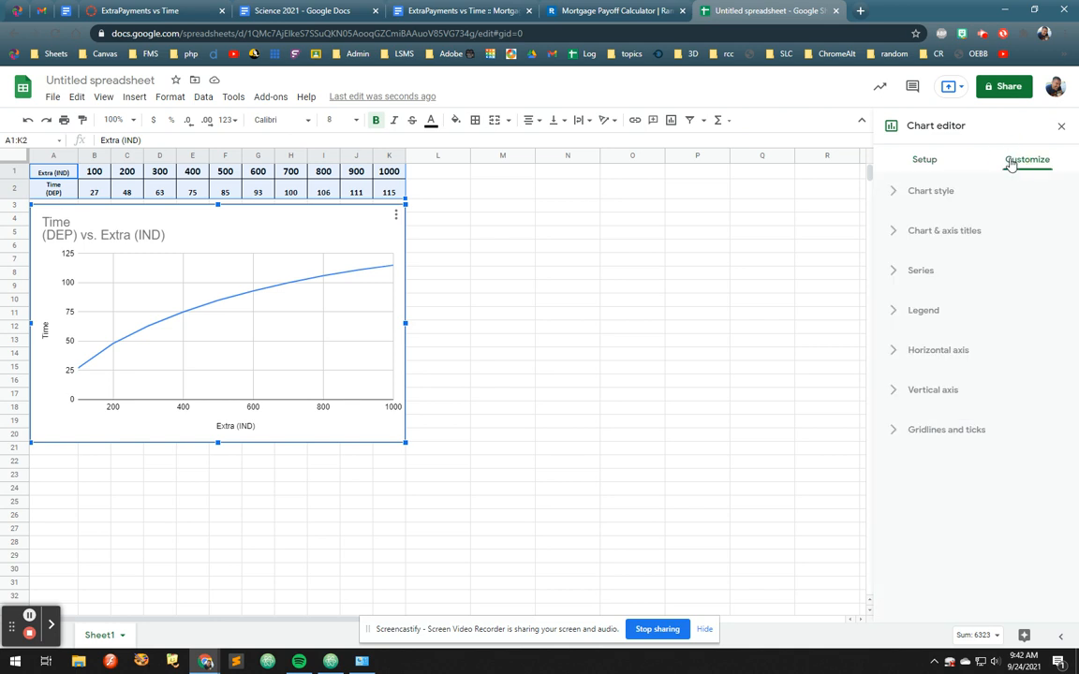
pyautogui.click(897, 191)
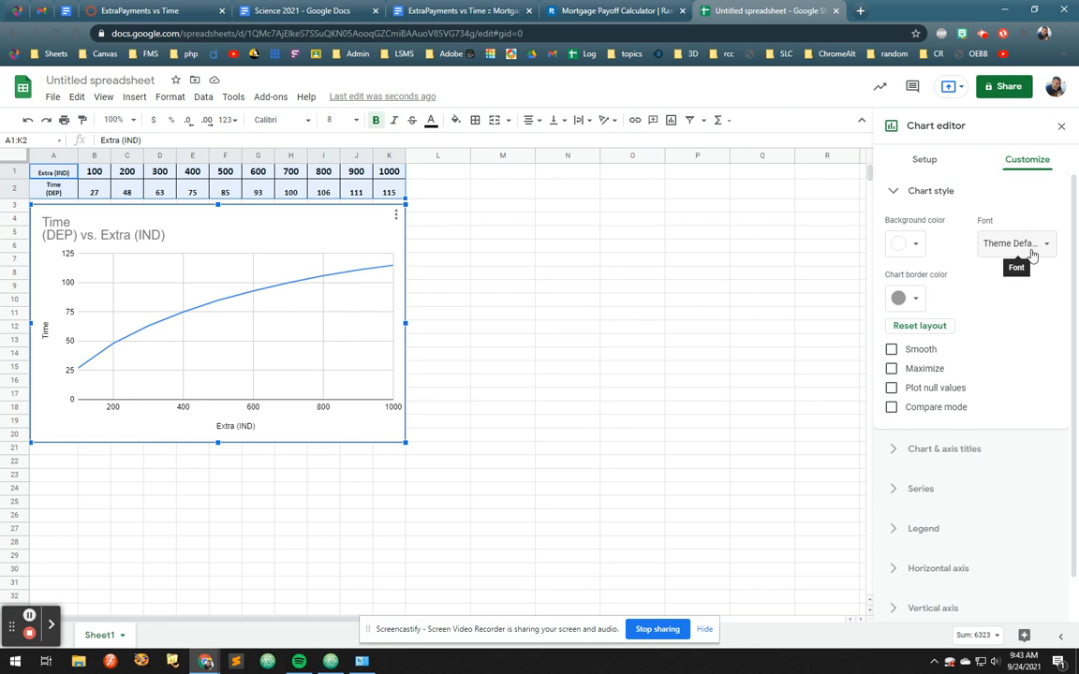
pyautogui.click(894, 192)
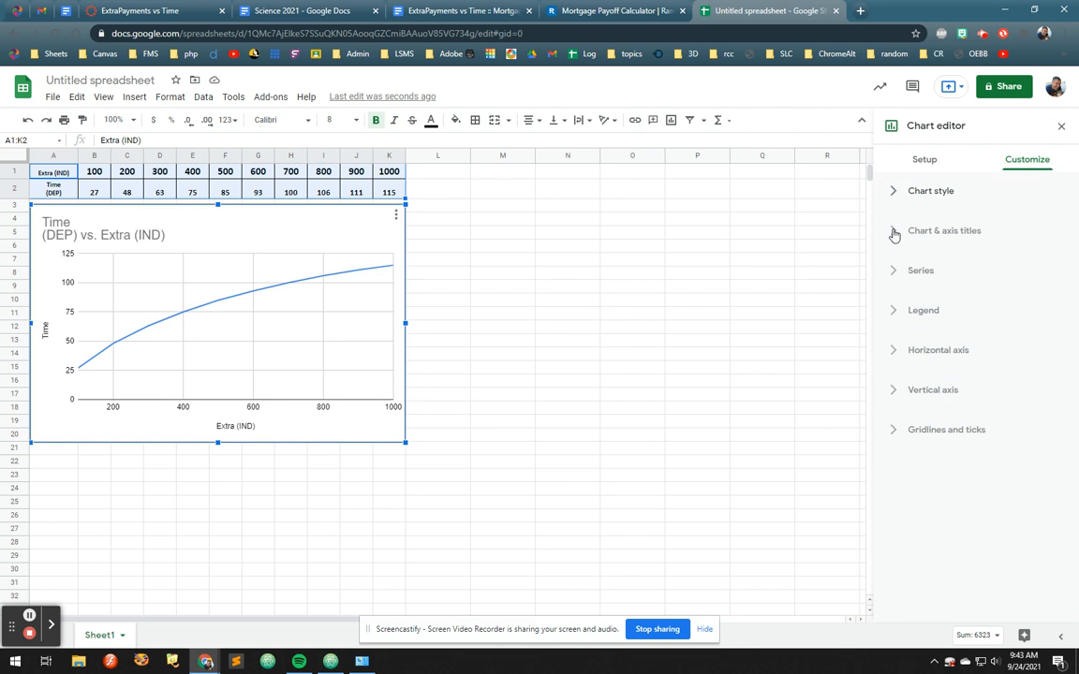
pyautogui.click(894, 232)
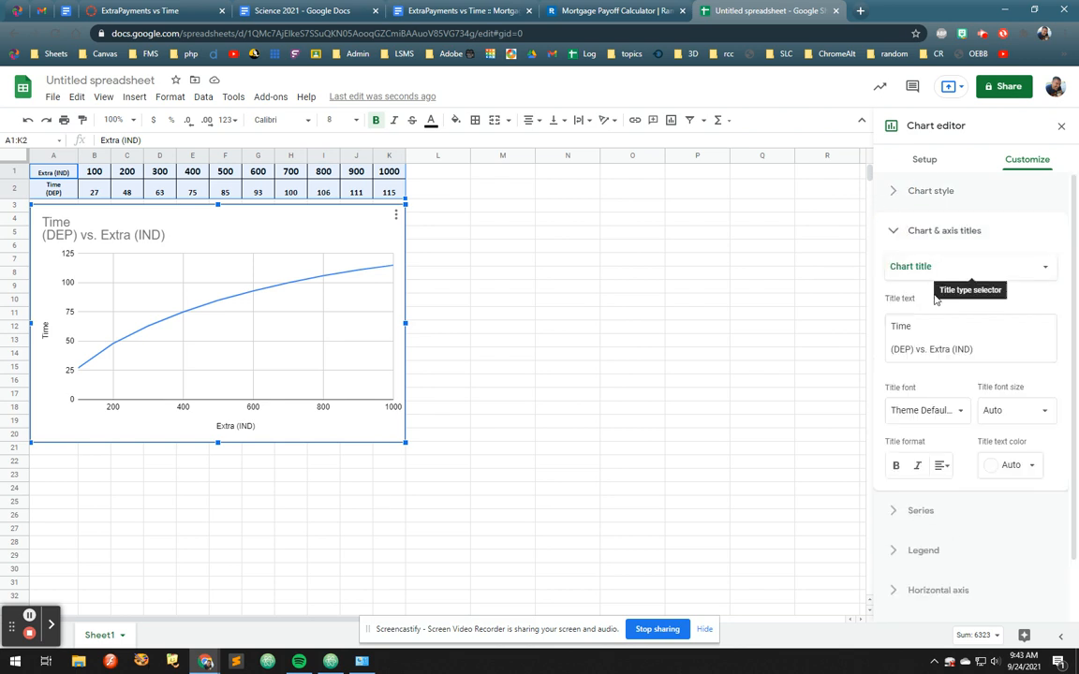
pyautogui.click(916, 329)
pyautogui.click(895, 345)
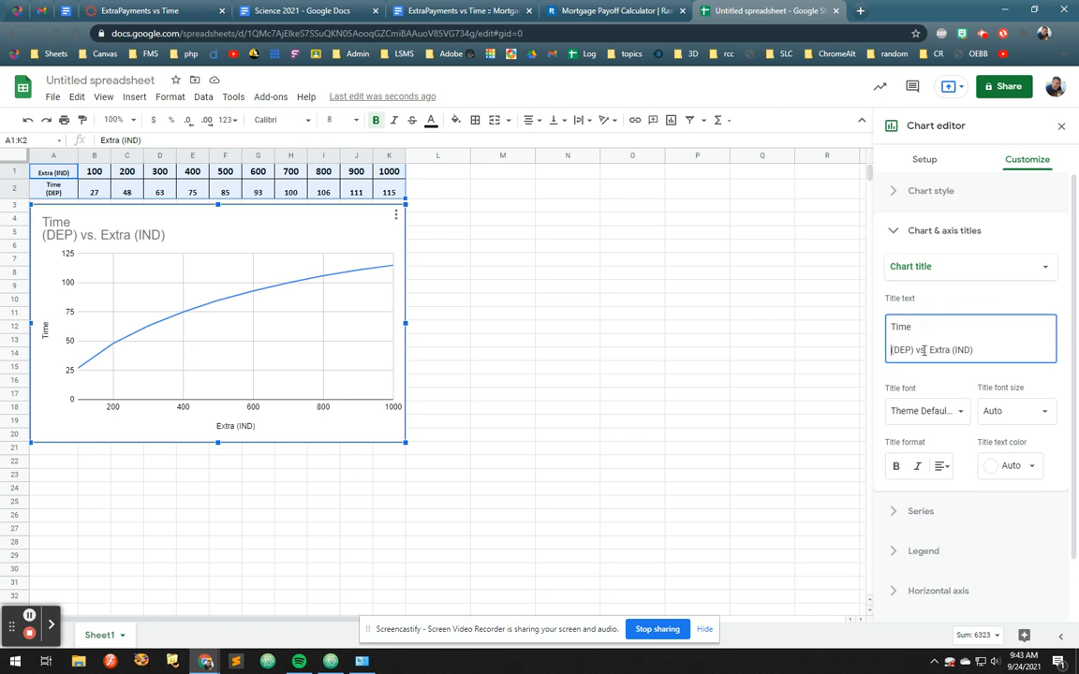
pyautogui.press('BackSpace')
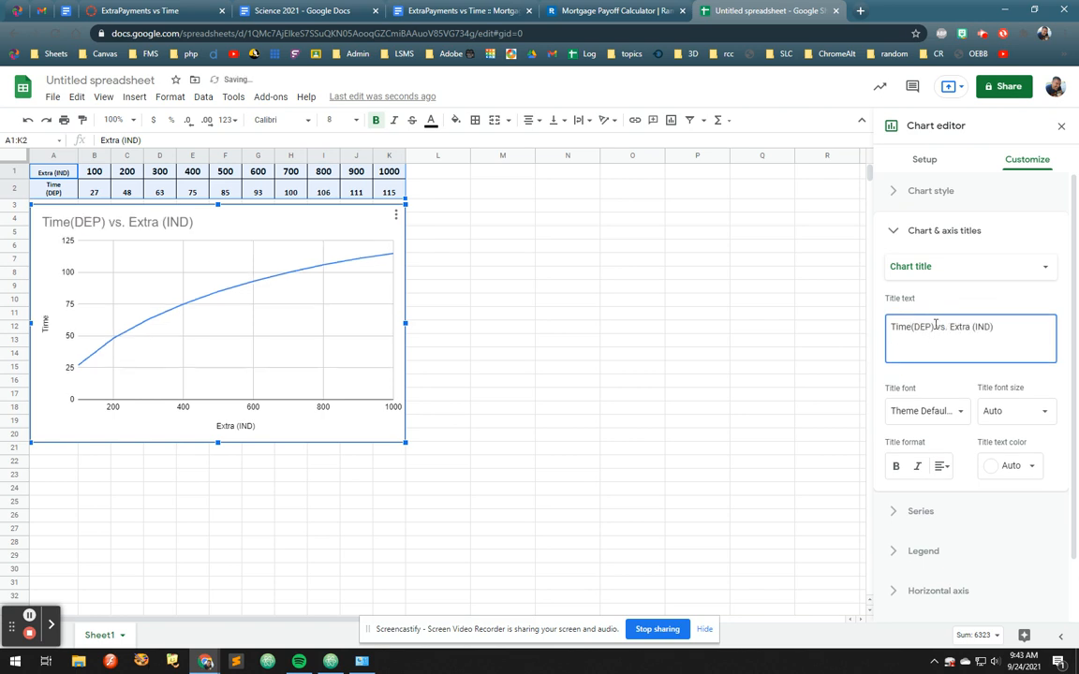
pyautogui.click(934, 327)
pyautogui.press('BackSpace')
pyautogui.press('BackSpace')
pyautogui.press('BackSpace')
pyautogui.write('EP')
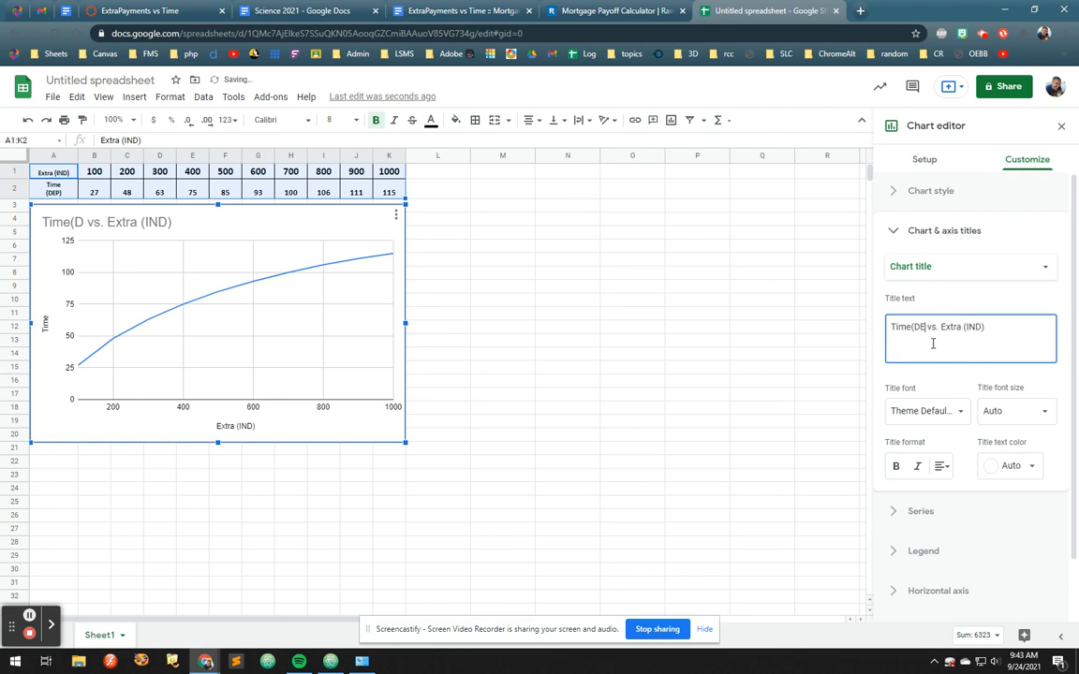
pyautogui.write(')')
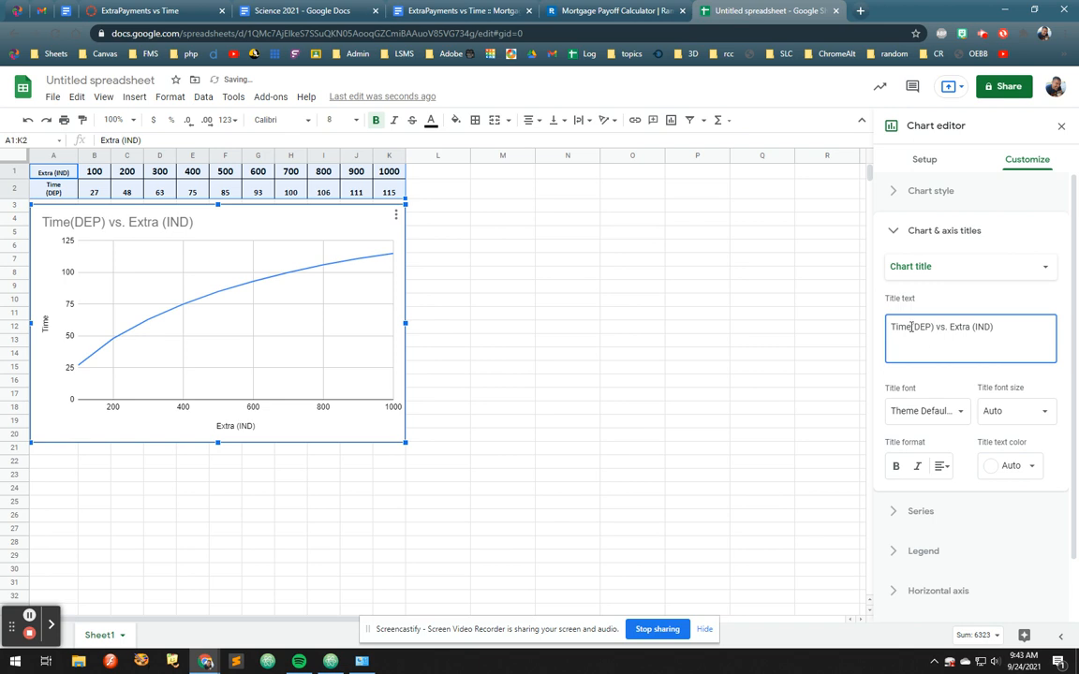
pyautogui.click(911, 327)
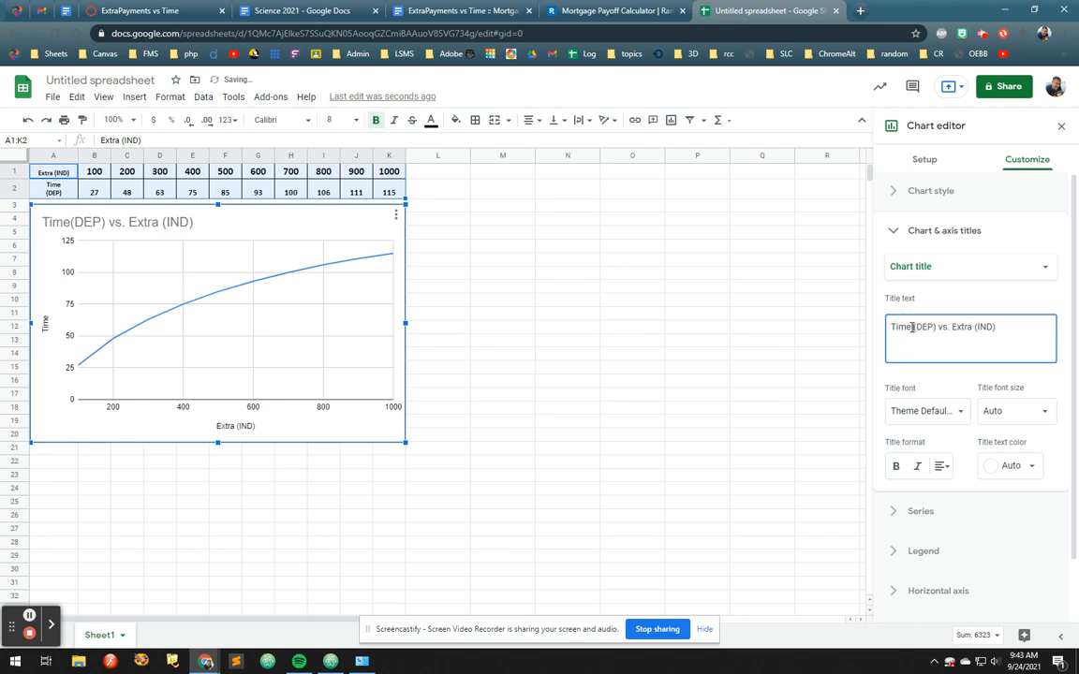
# - Extend "Extra" to "ExtraPayment" in the chart title and move "ExtraPayment (IND)" to the start of the title
pyautogui.click(972, 327)
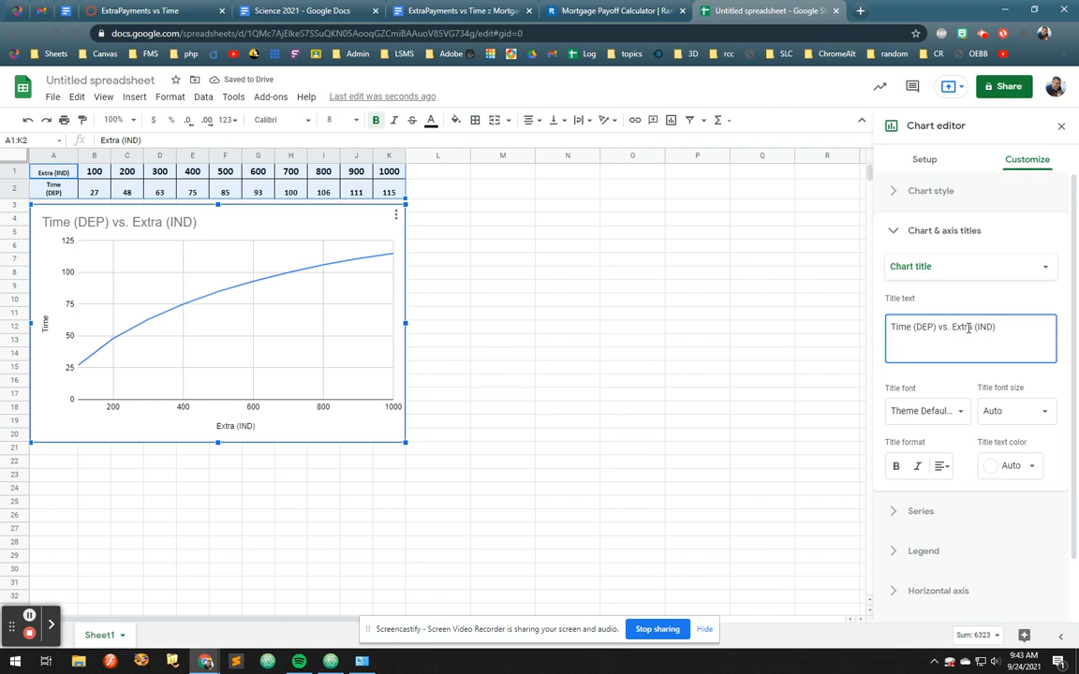
pyautogui.write('Payment')
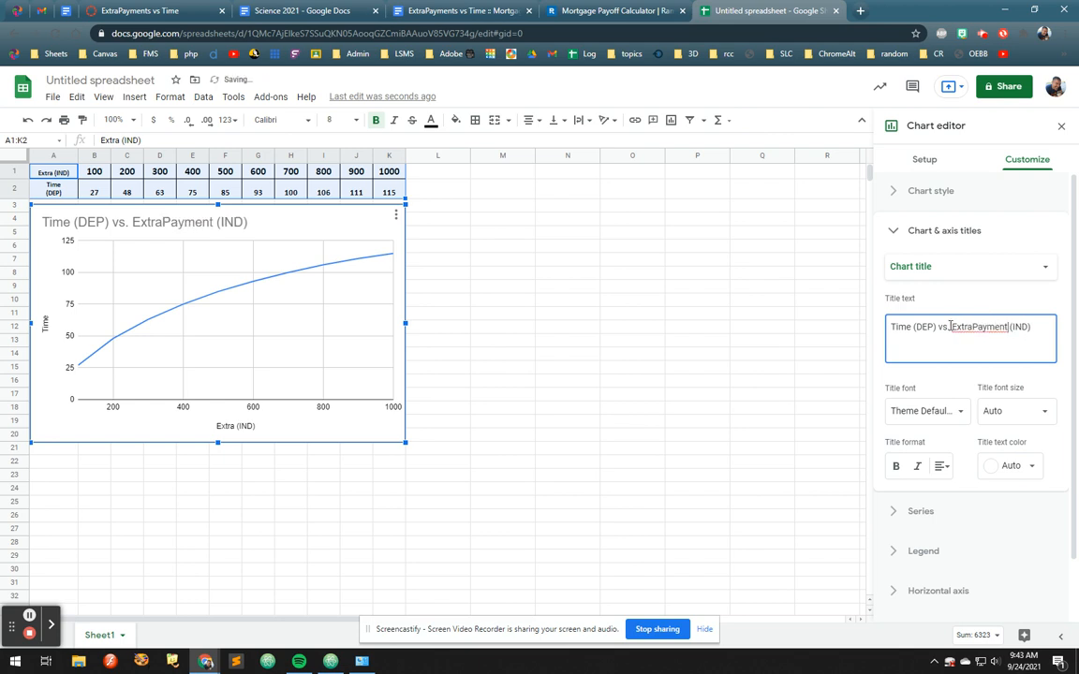
pyautogui.moveTo(953, 327); pyautogui.dragTo(1036, 330)
pyautogui.hotkey('ctrl', 'c')
pyautogui.press('BackSpace')
pyautogui.click(893, 327)
pyautogui.hotkey('ctrl', 'v')
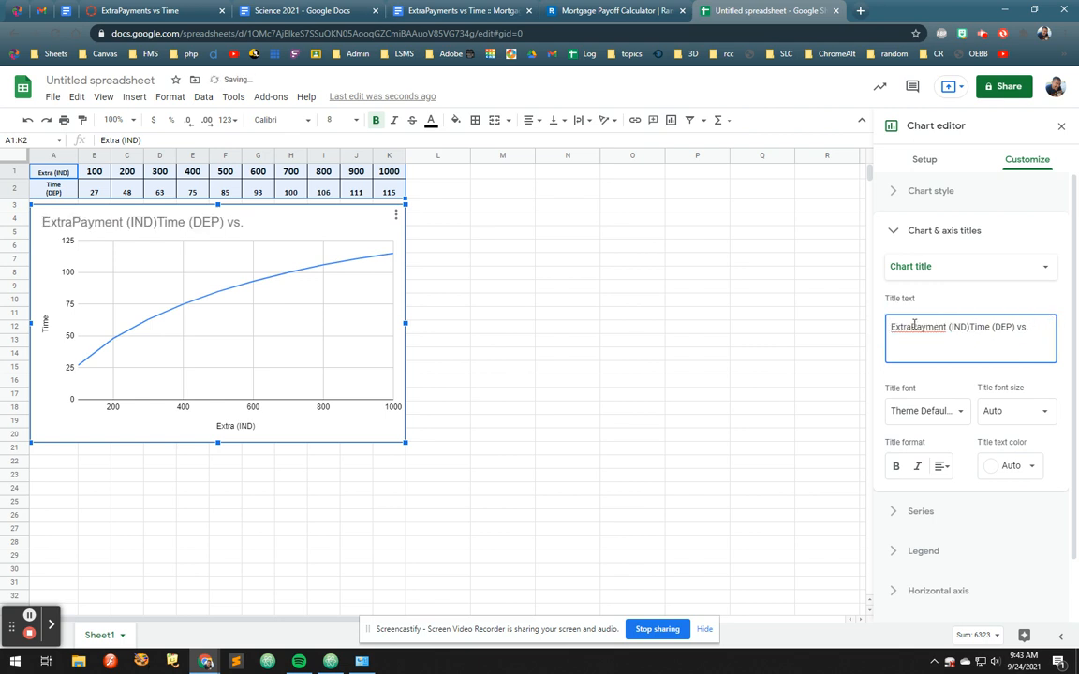
# - Reword the chart title to "ExtraPayment (IND) vs Time (DEP)" and center it above the chart
pyautogui.press('End')
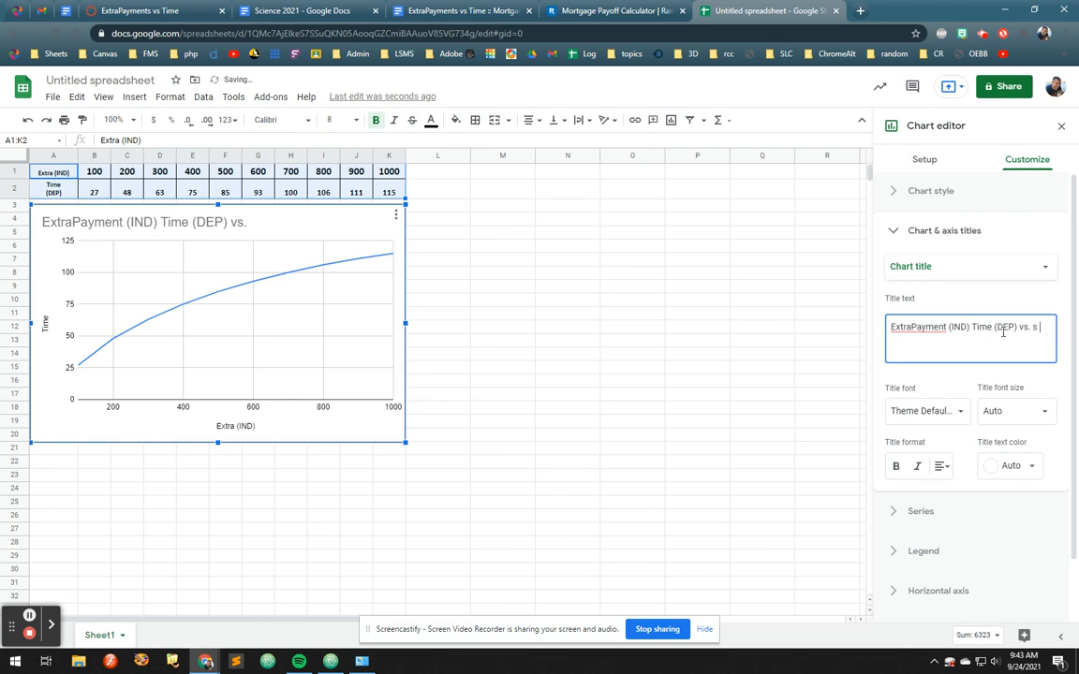
pyautogui.press('BackSpace')
pyautogui.press('BackSpace')
pyautogui.press('BackSpace')
pyautogui.click(972, 326)
pyautogui.write('vs')
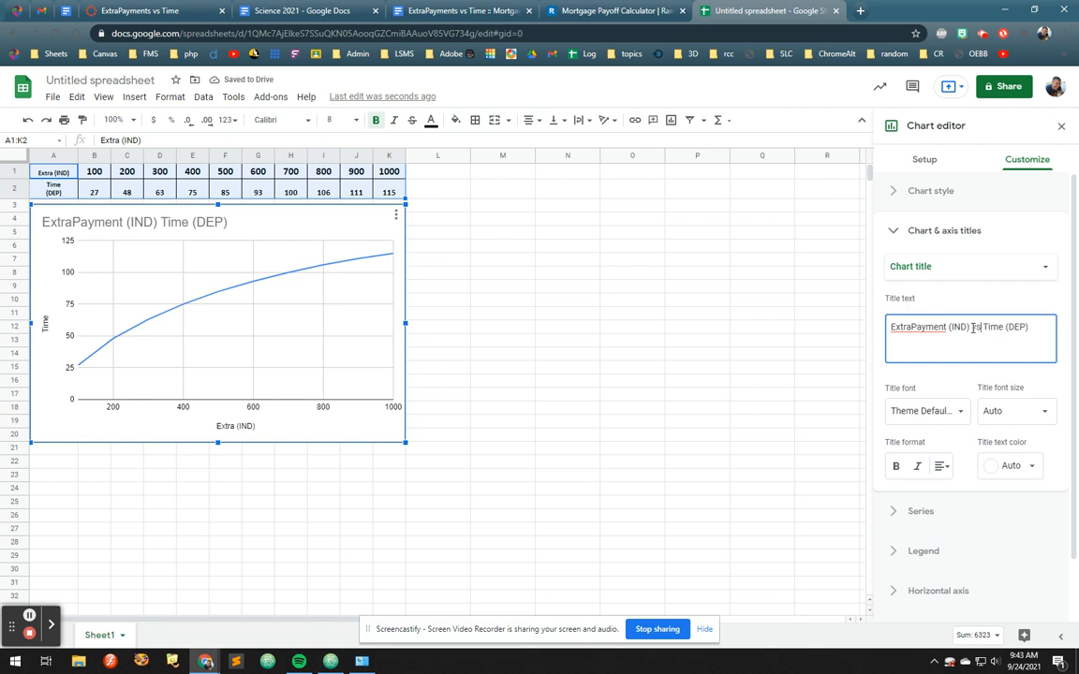
pyautogui.click(1027, 327)
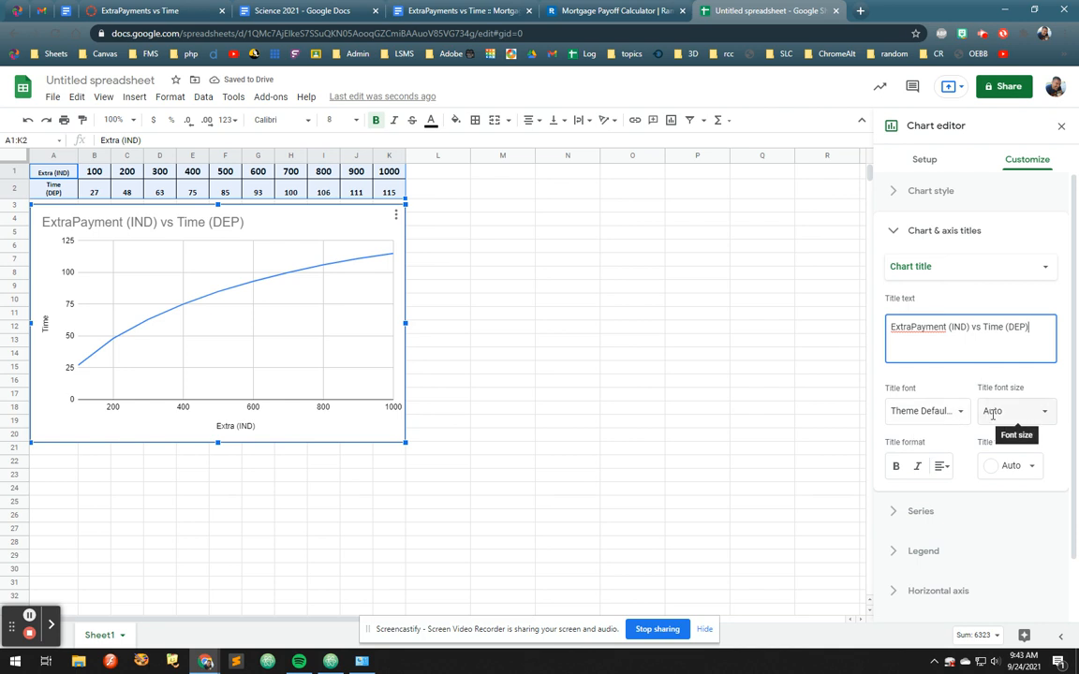
pyautogui.click(941, 465)
pyautogui.click(958, 489)
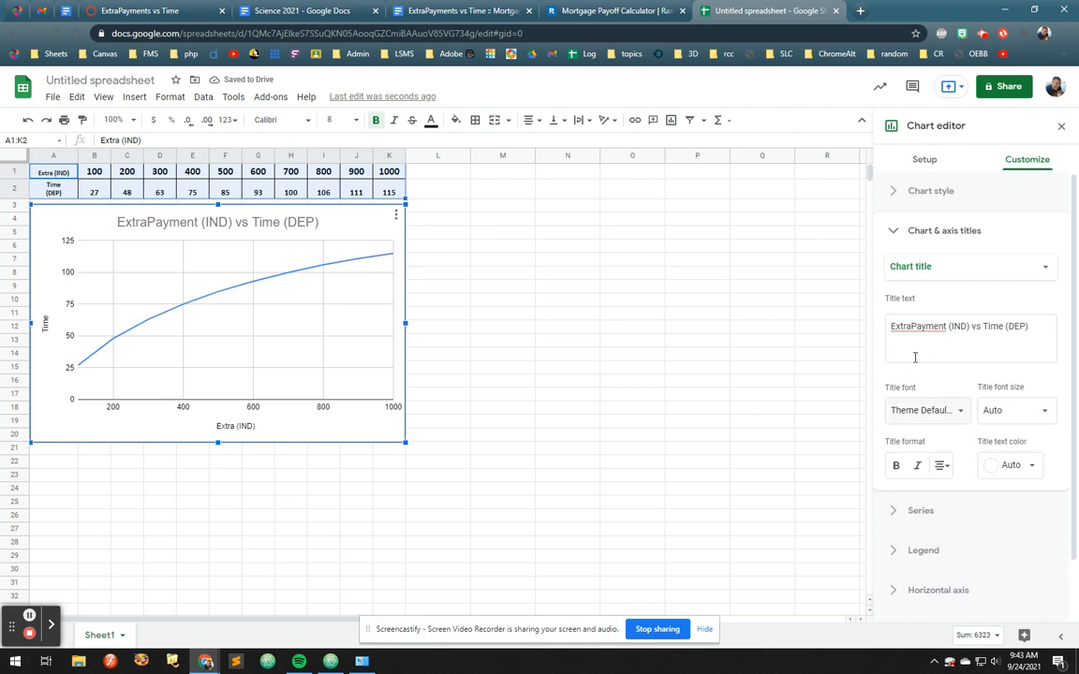
# - Set the point size of the Time (DEP) series to 7px
pyautogui.click(894, 233)
pyautogui.click(892, 272)
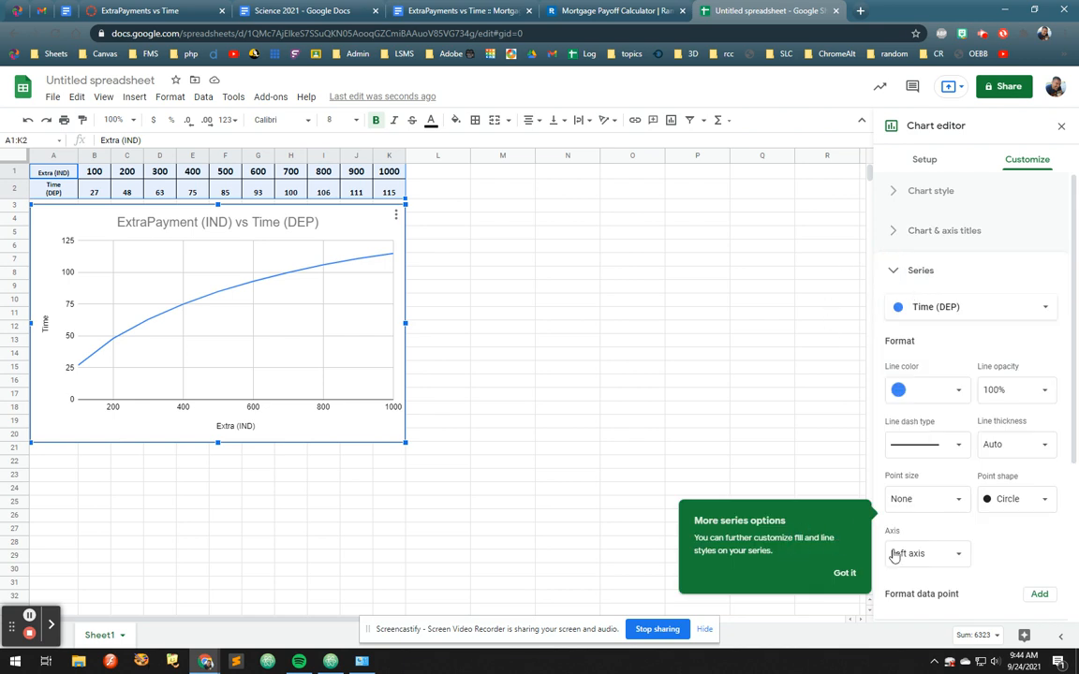
pyautogui.click(955, 504)
pyautogui.click(919, 571)
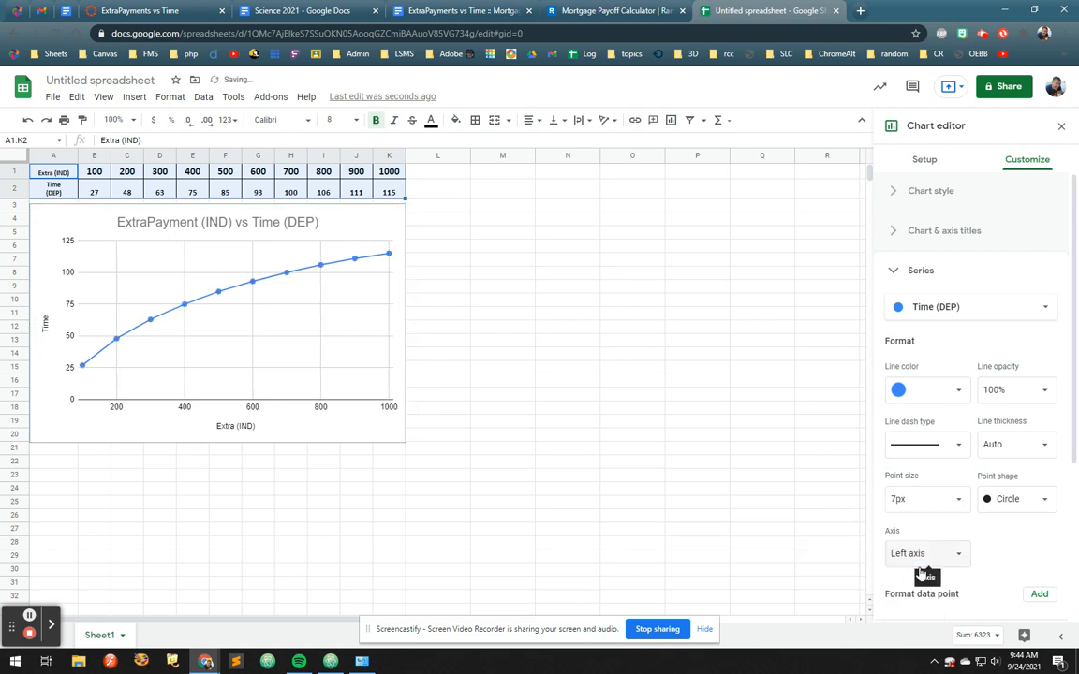
# - Try a point size of 2px on the Time (DEP) series and restore it to 7px
pyautogui.click(955, 506)
pyautogui.click(917, 548)
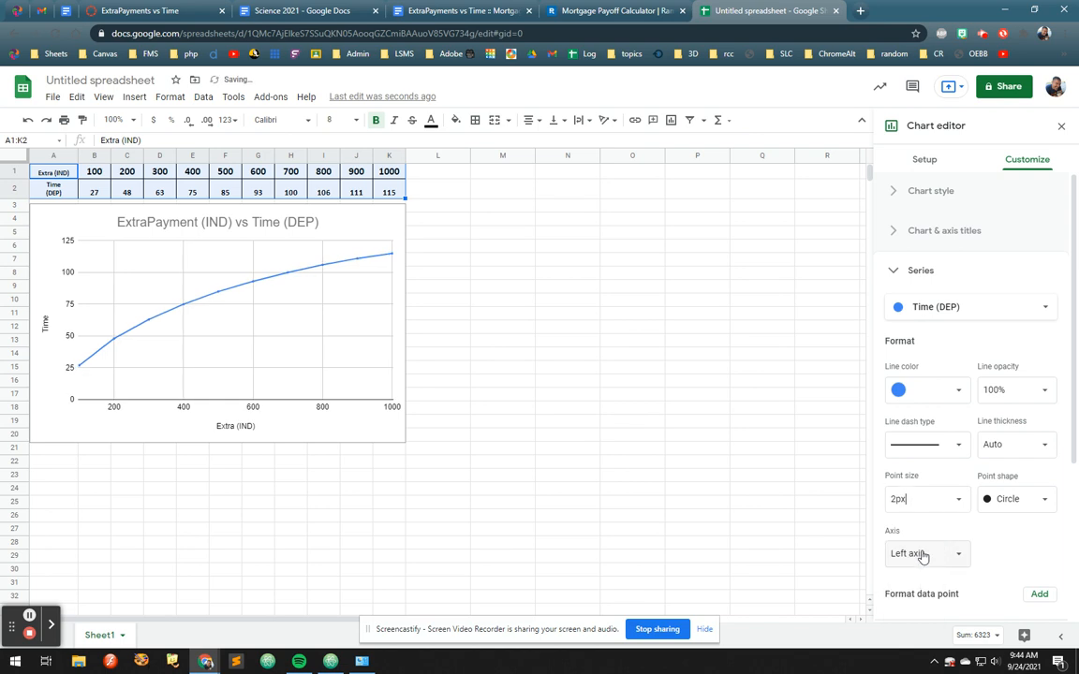
pyautogui.click(954, 503)
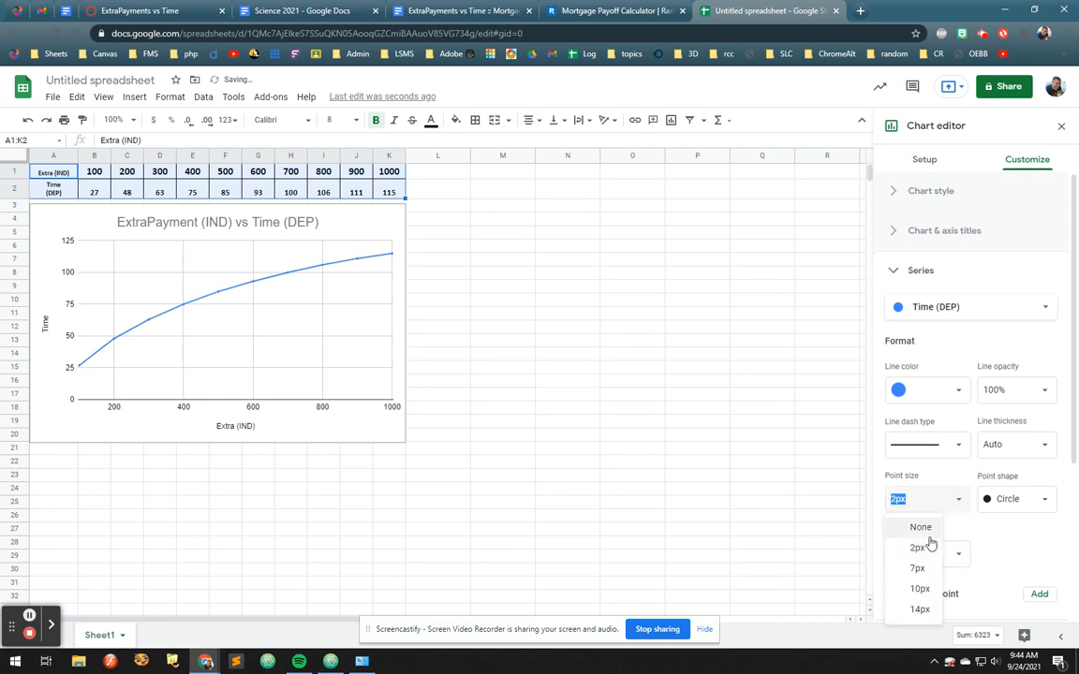
pyautogui.click(919, 570)
# - Choose the circle point shape for the Time (DEP) series and set its line thickness to 4px
pyautogui.click(995, 499)
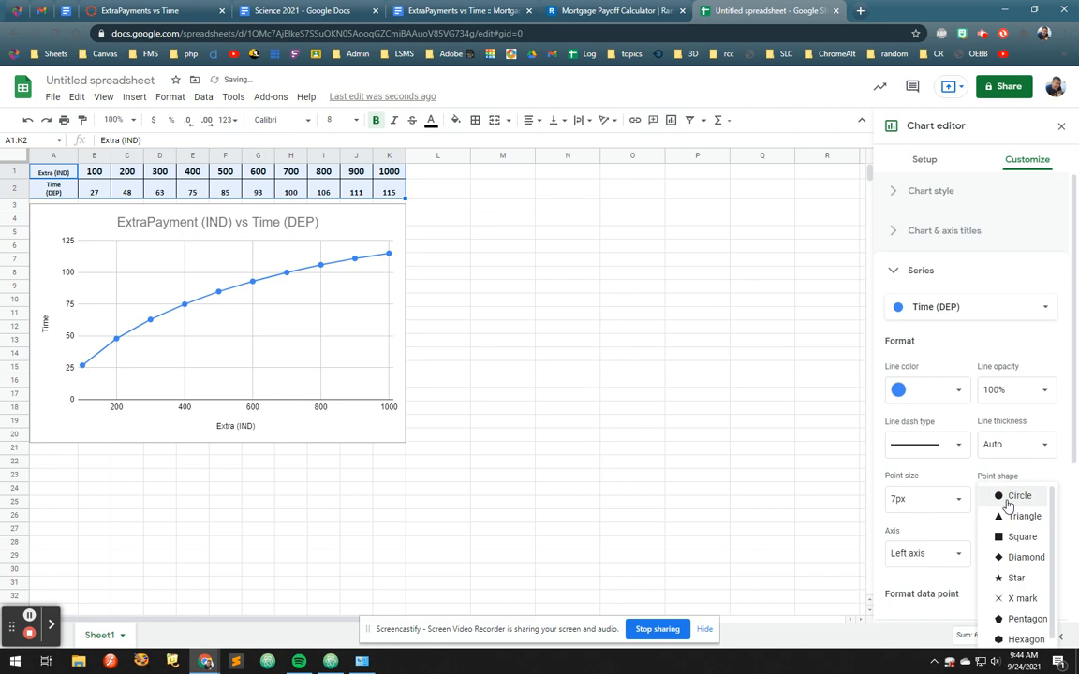
pyautogui.click(1008, 498)
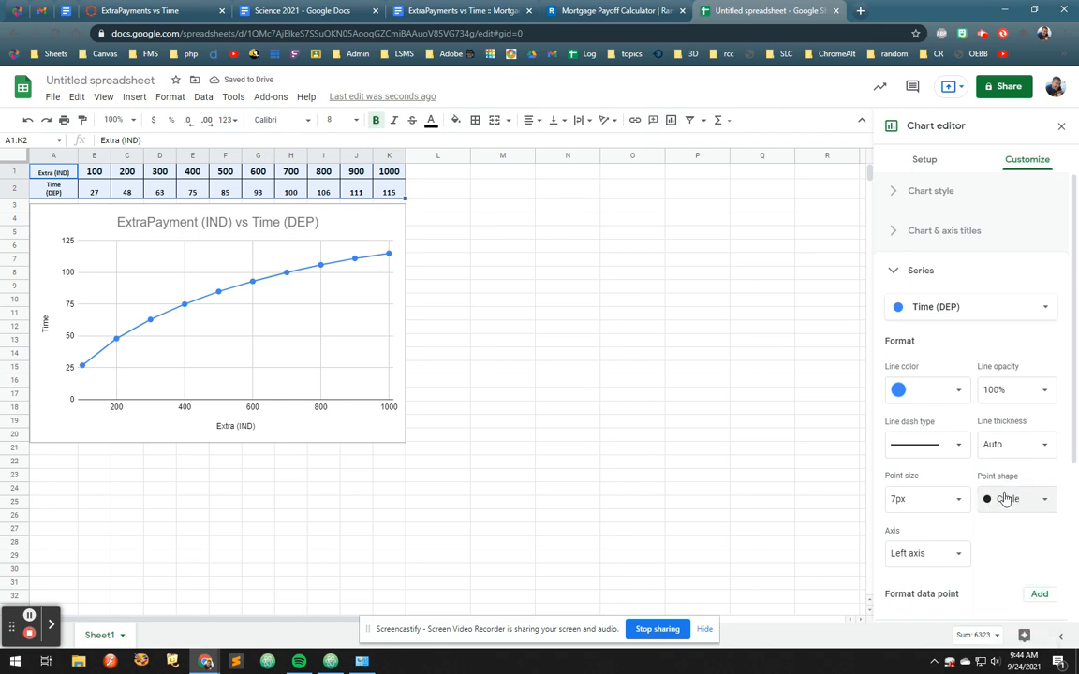
pyautogui.click(1041, 452)
pyautogui.click(1011, 514)
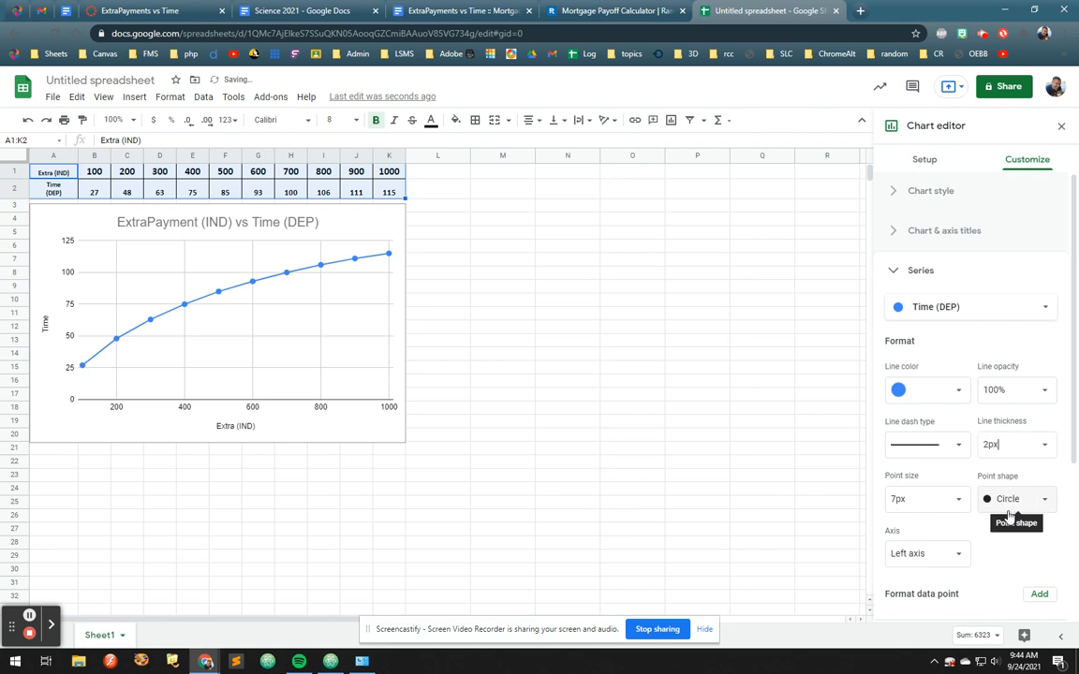
pyautogui.click(1040, 447)
pyautogui.click(1010, 533)
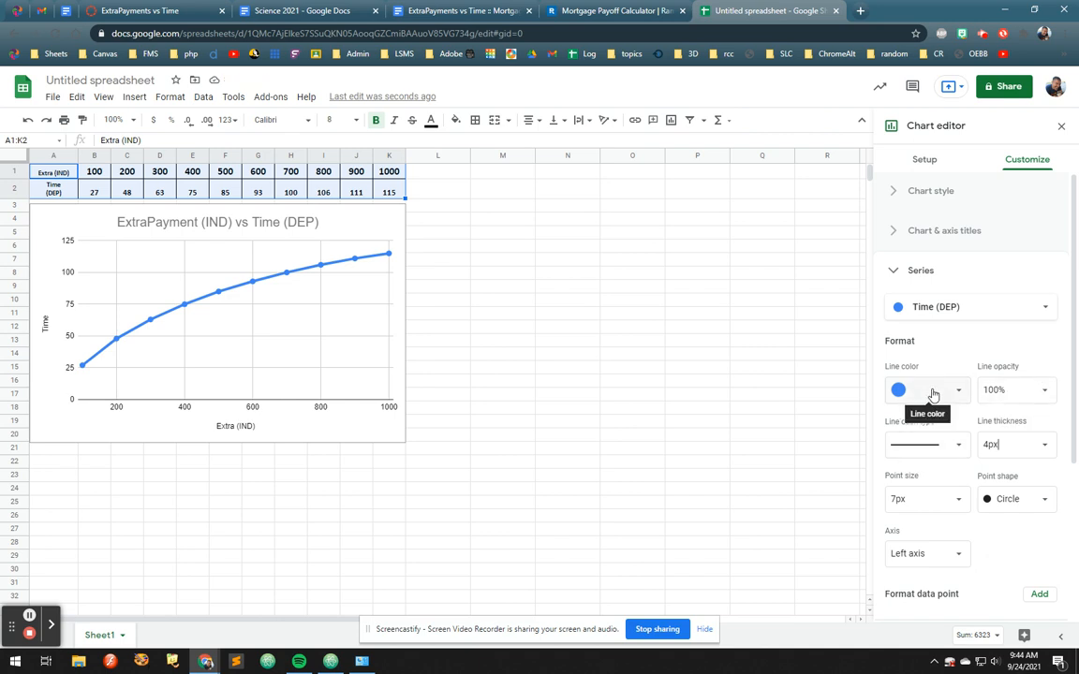
# - Turn on data labels for the Time (DEP) series
pyautogui.click(952, 555)
pyautogui.click(952, 553)
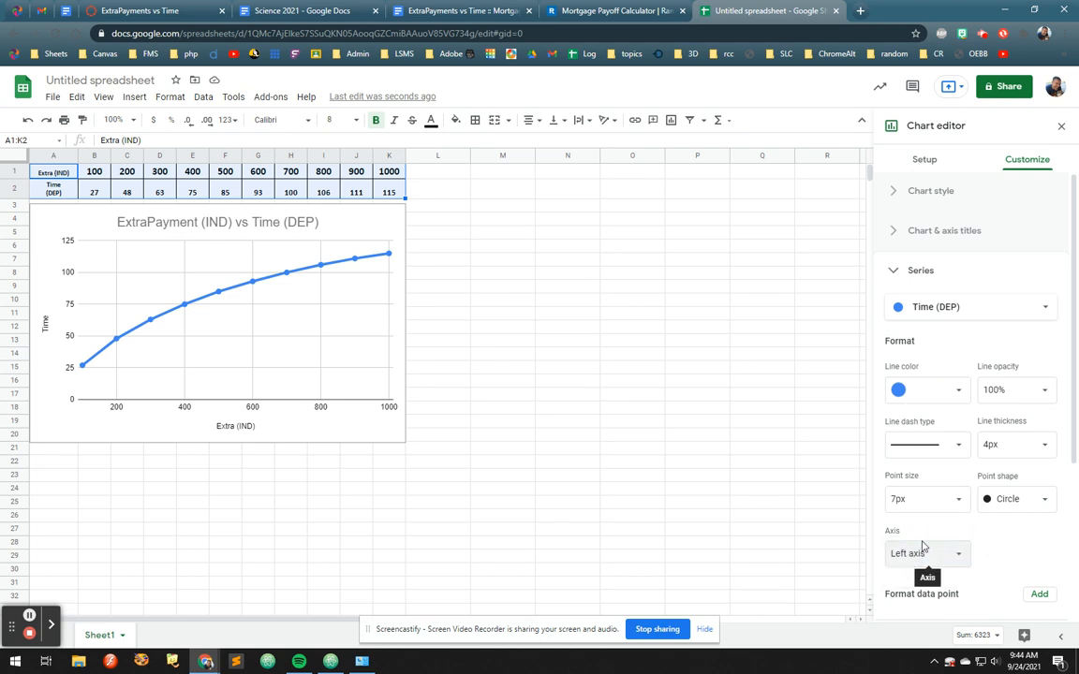
pyautogui.scroll(-1, 929, 546)
pyautogui.scroll(-2, 939, 534)
pyautogui.click(892, 487)
pyautogui.click(891, 488)
pyautogui.click(892, 467)
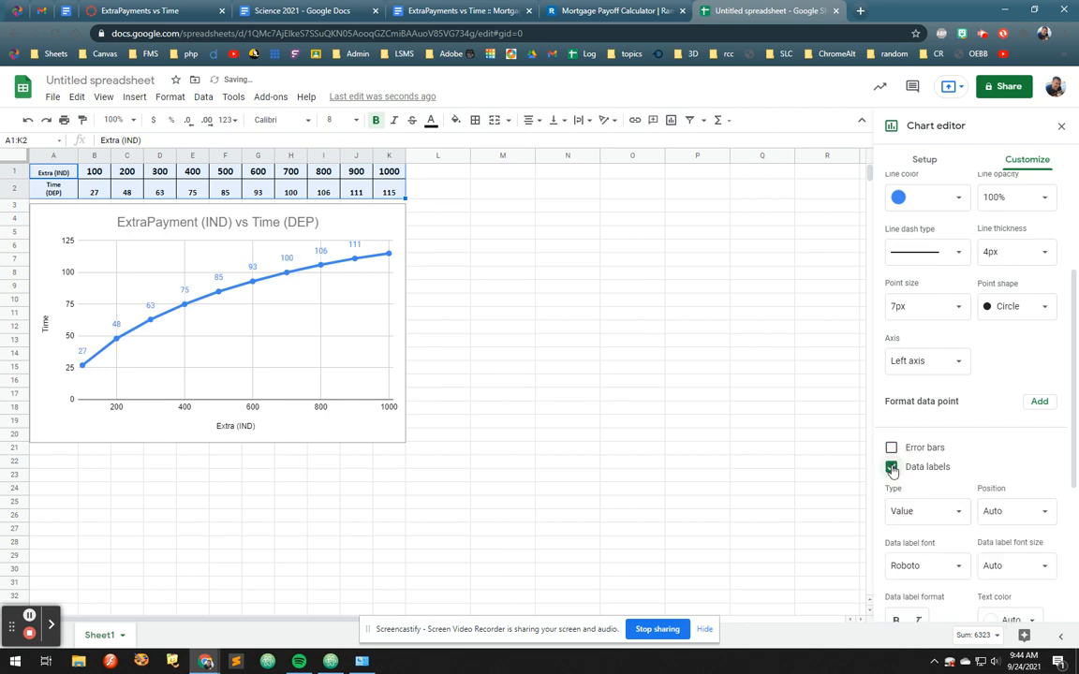
# - Try error bars and the right axis on the Time (DEP) series, reverting each to no error bars and the left axis
pyautogui.click(891, 449)
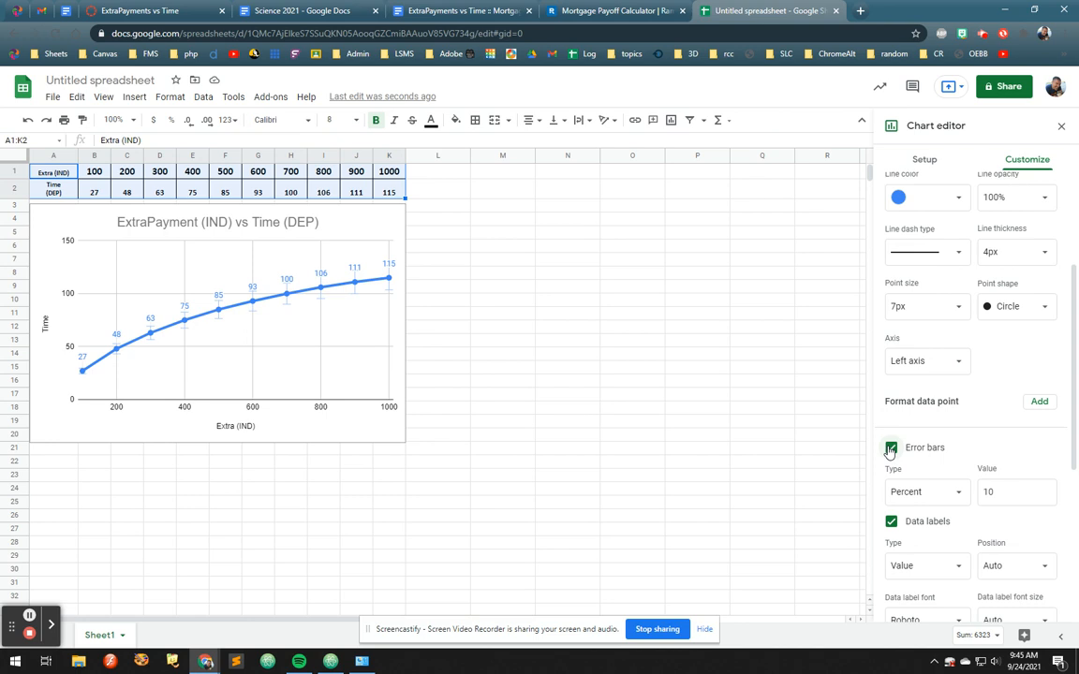
pyautogui.click(890, 448)
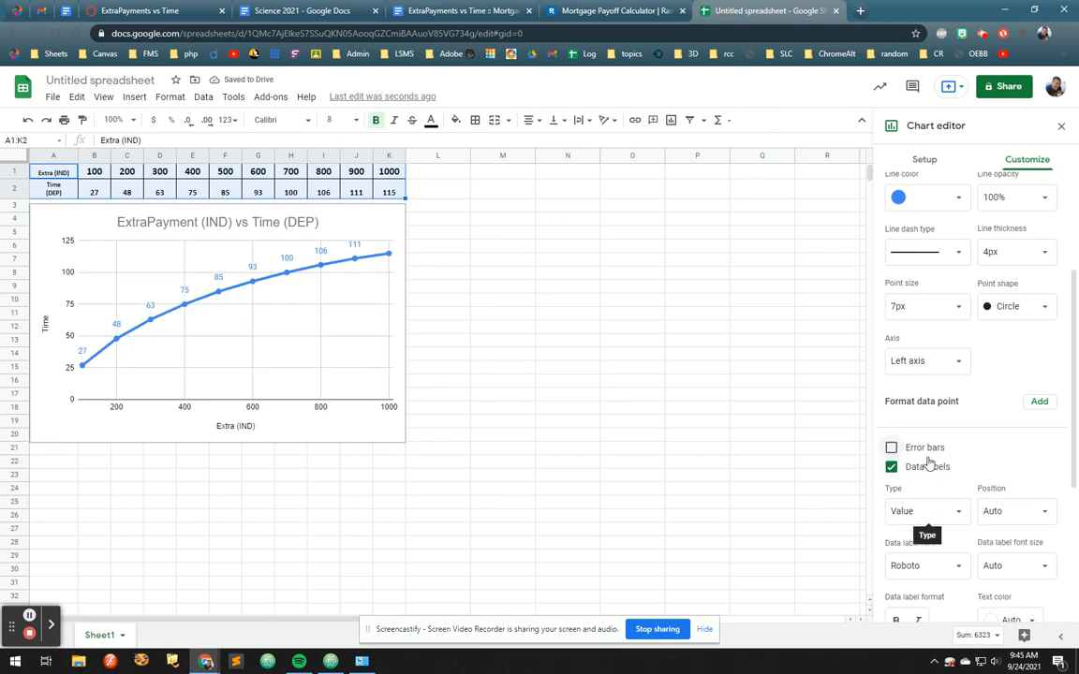
pyautogui.click(924, 363)
pyautogui.click(921, 378)
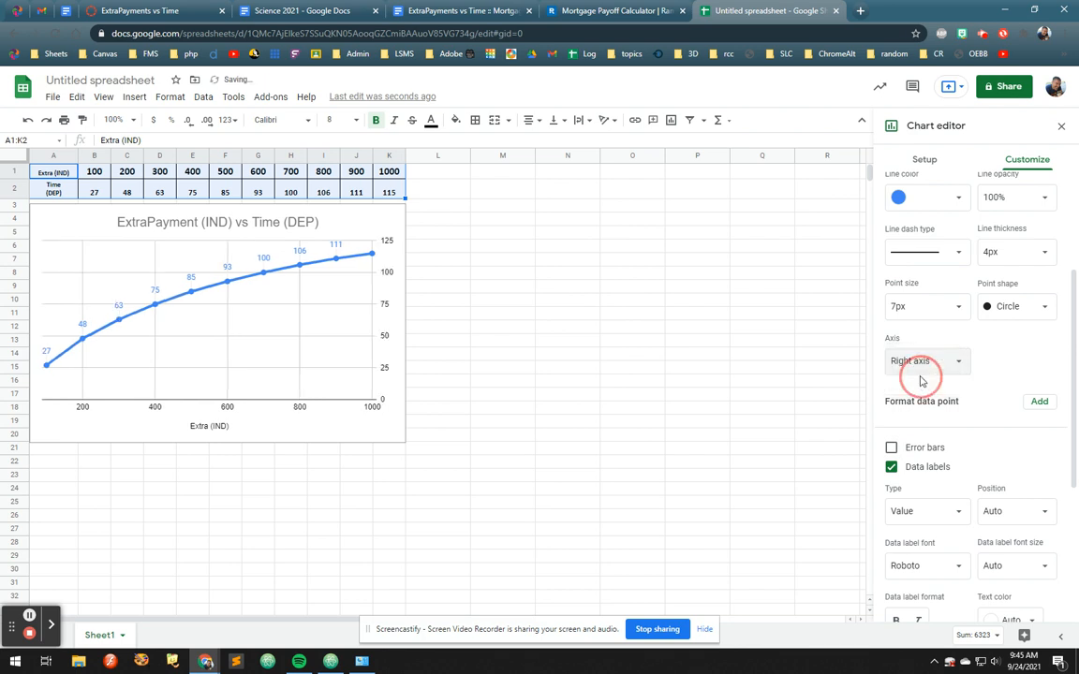
pyautogui.click(920, 364)
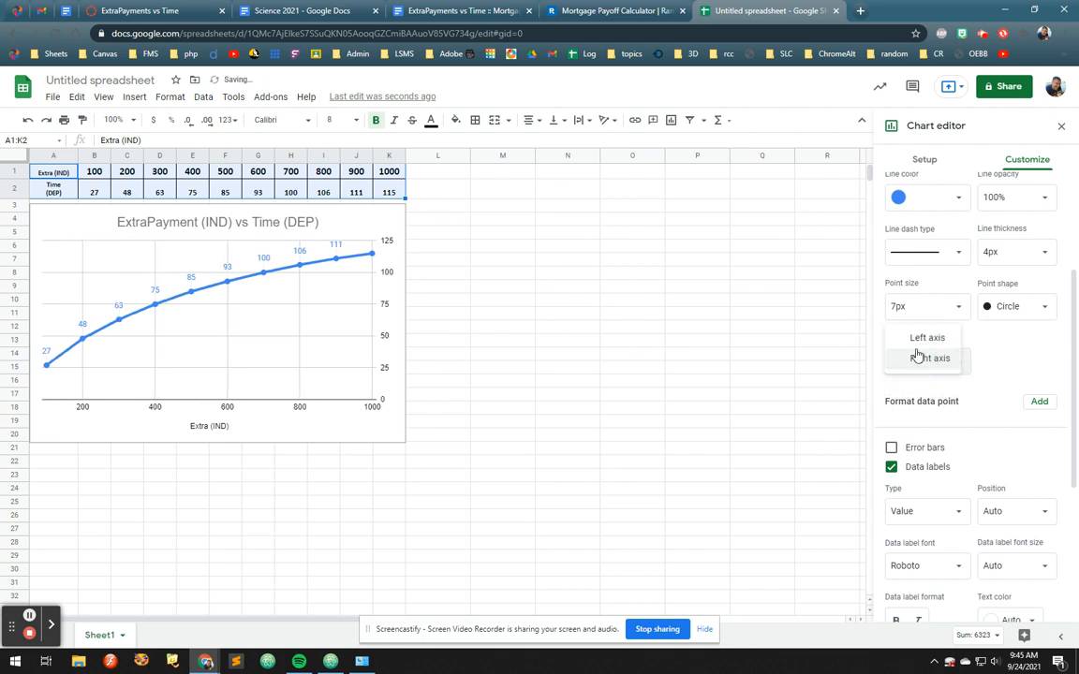
pyautogui.click(918, 337)
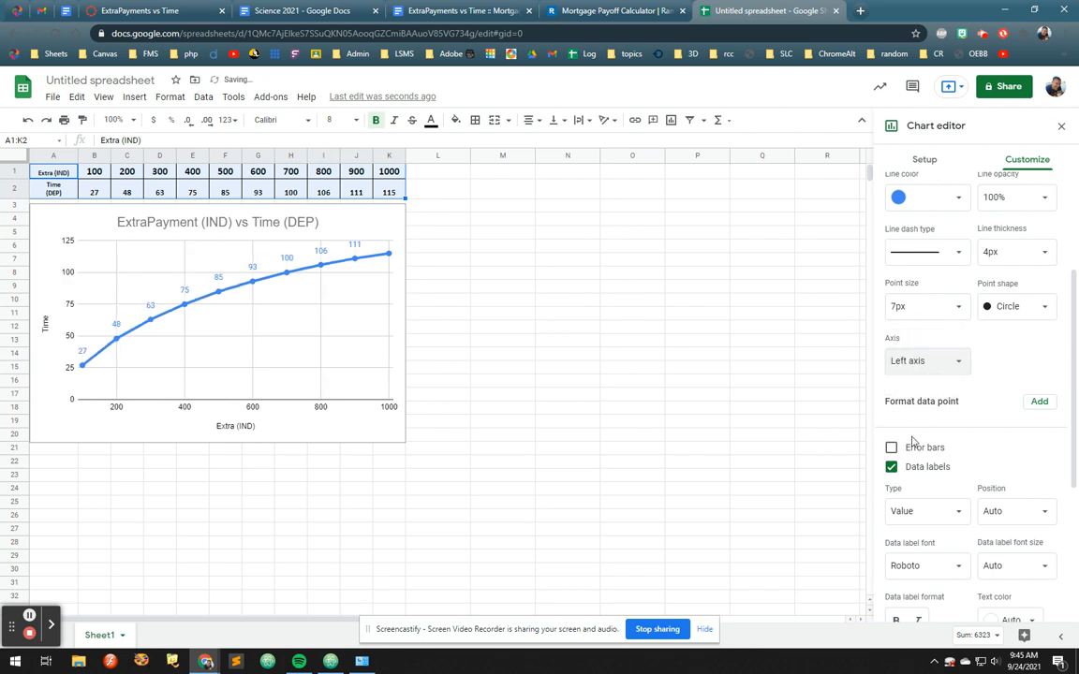
pyautogui.click(926, 512)
pyautogui.click(931, 511)
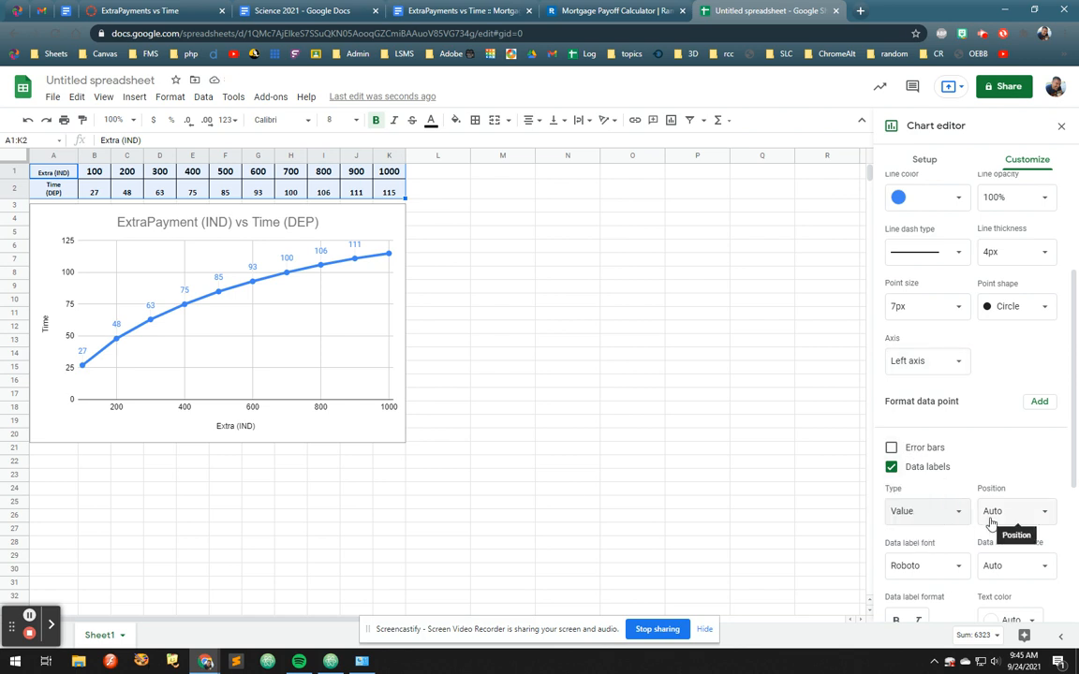
pyautogui.click(1028, 511)
pyautogui.click(1027, 512)
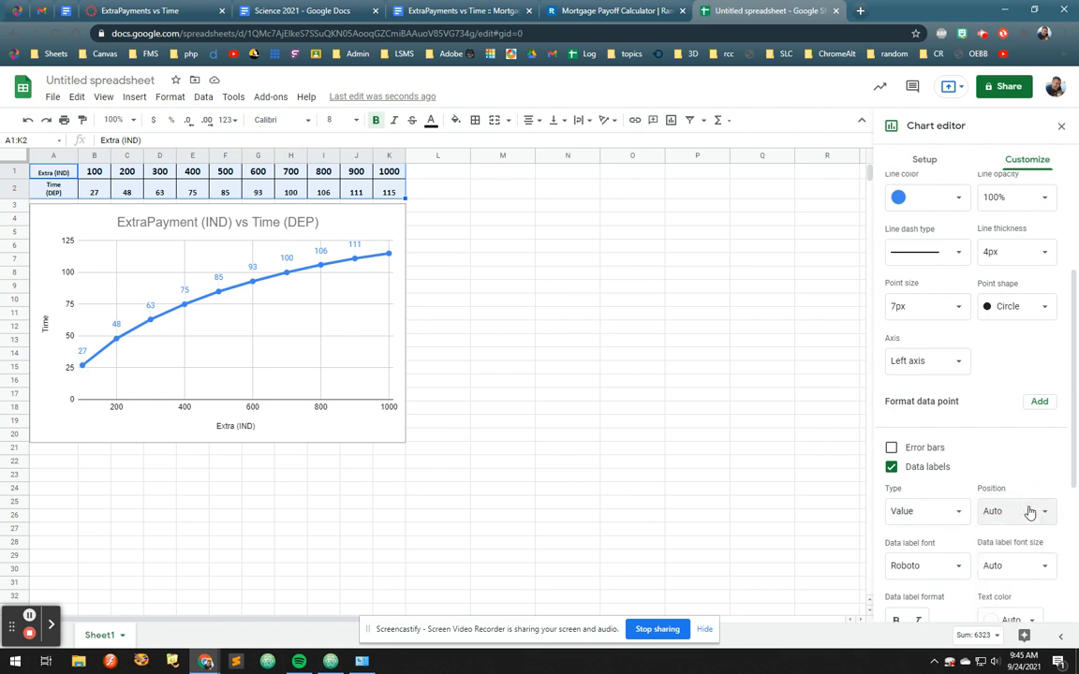
# - Try a linear, an exponential and a polynomial trendline on the Time (DEP) series, and remove the trendline
pyautogui.scroll(-1, 1002, 565)
pyautogui.scroll(-1, 1004, 564)
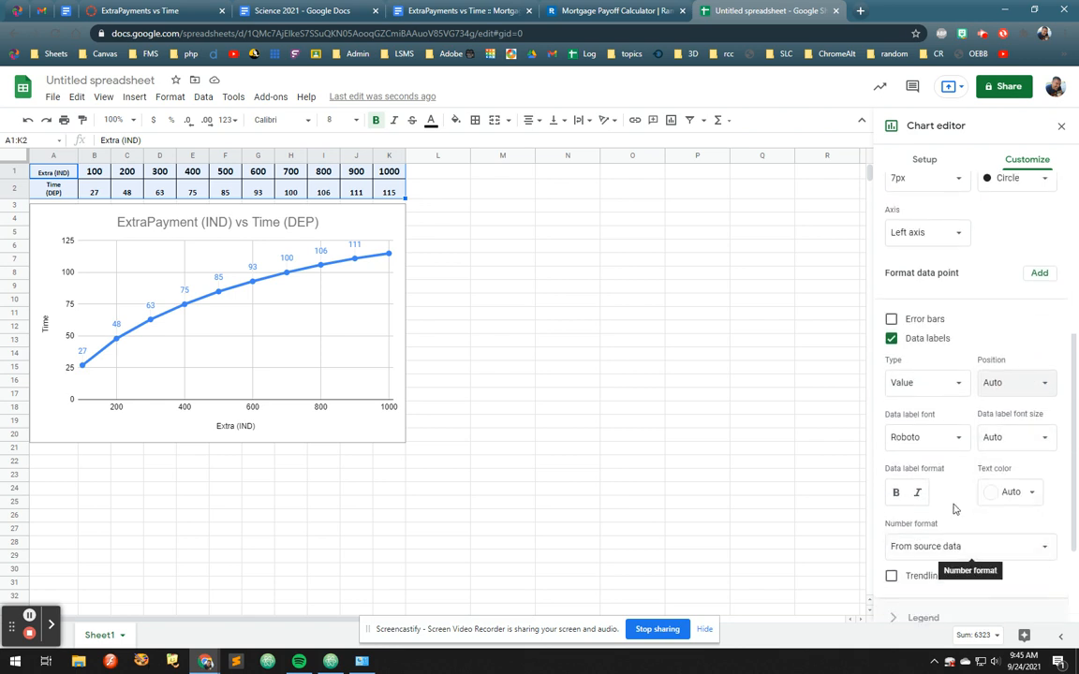
pyautogui.scroll(-1, 917, 549)
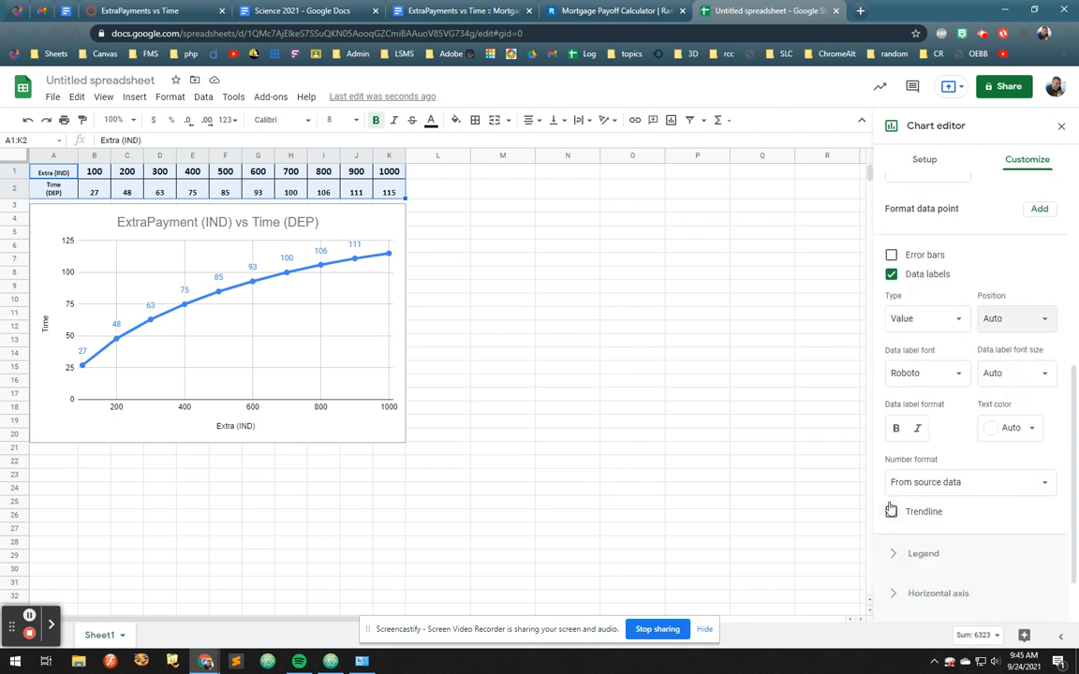
pyautogui.click(891, 513)
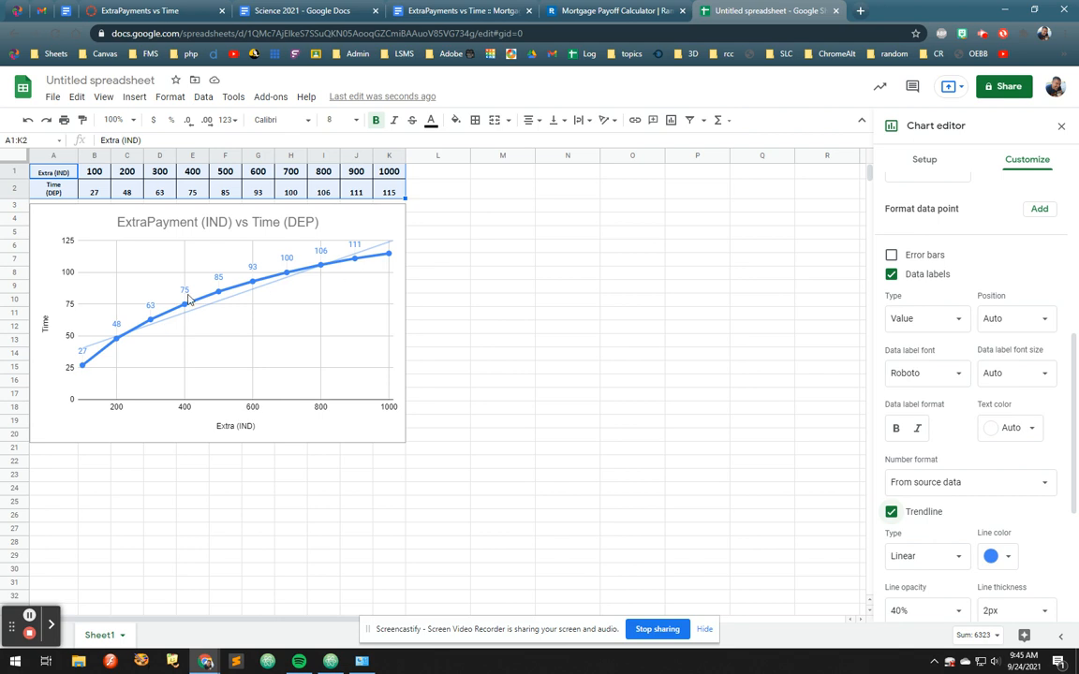
pyautogui.click(925, 556)
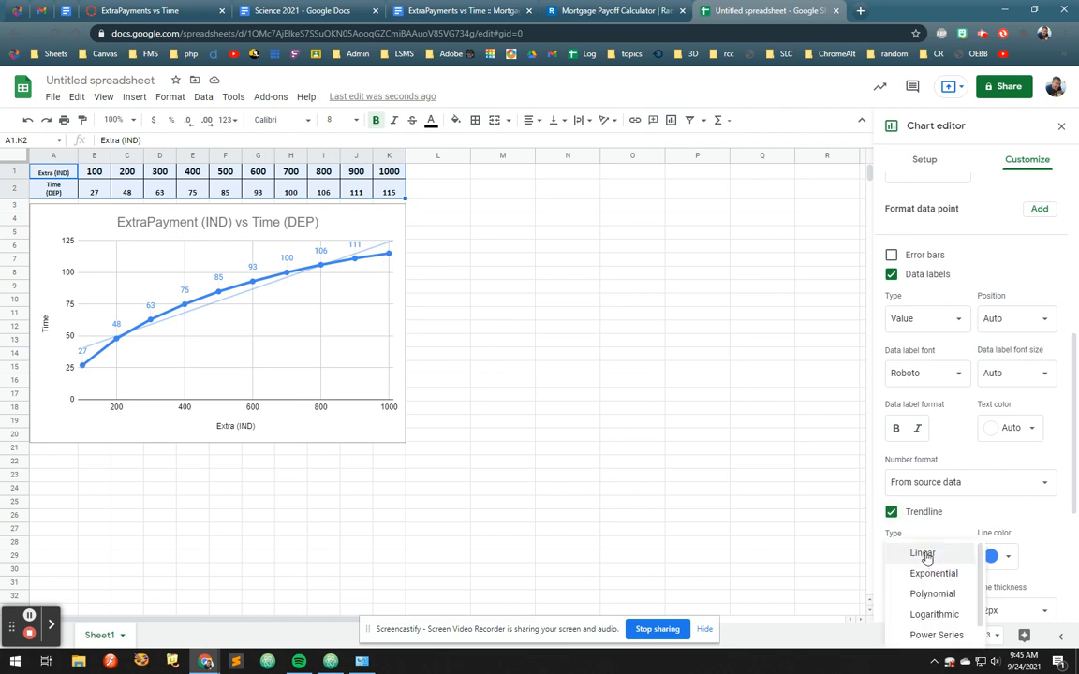
pyautogui.click(932, 575)
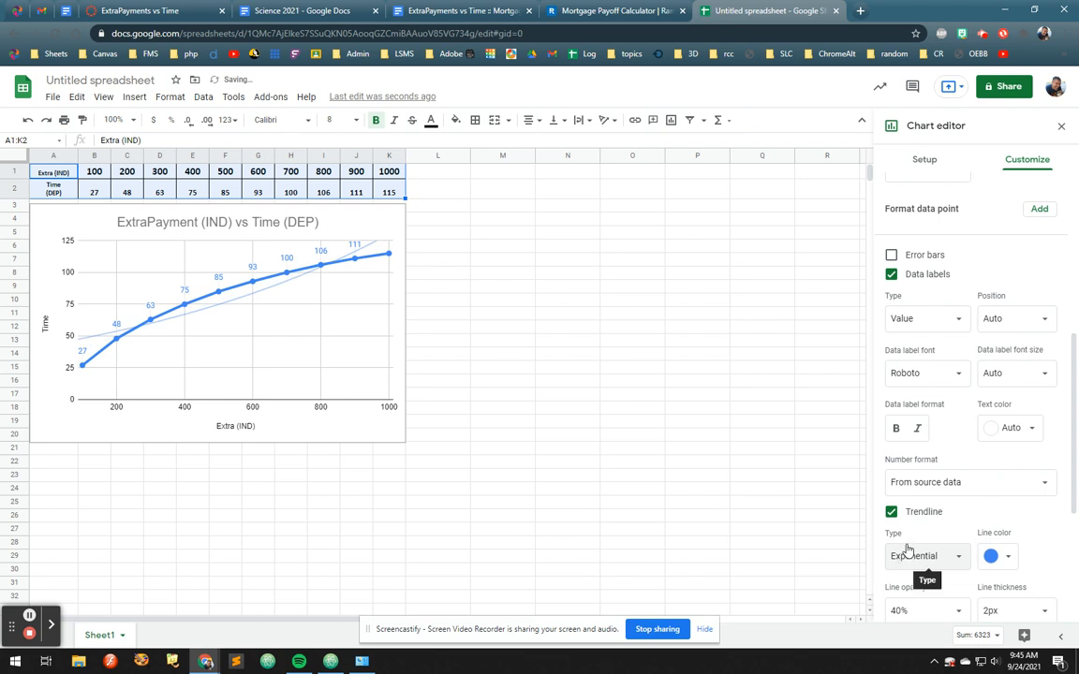
pyautogui.click(919, 556)
pyautogui.click(932, 573)
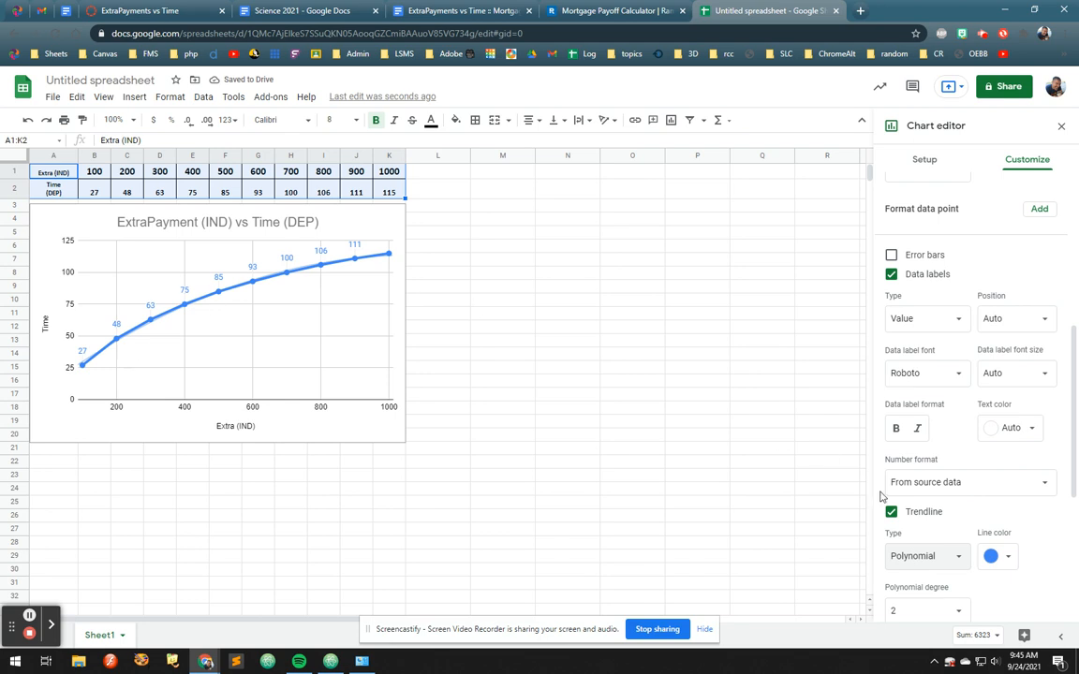
pyautogui.click(920, 511)
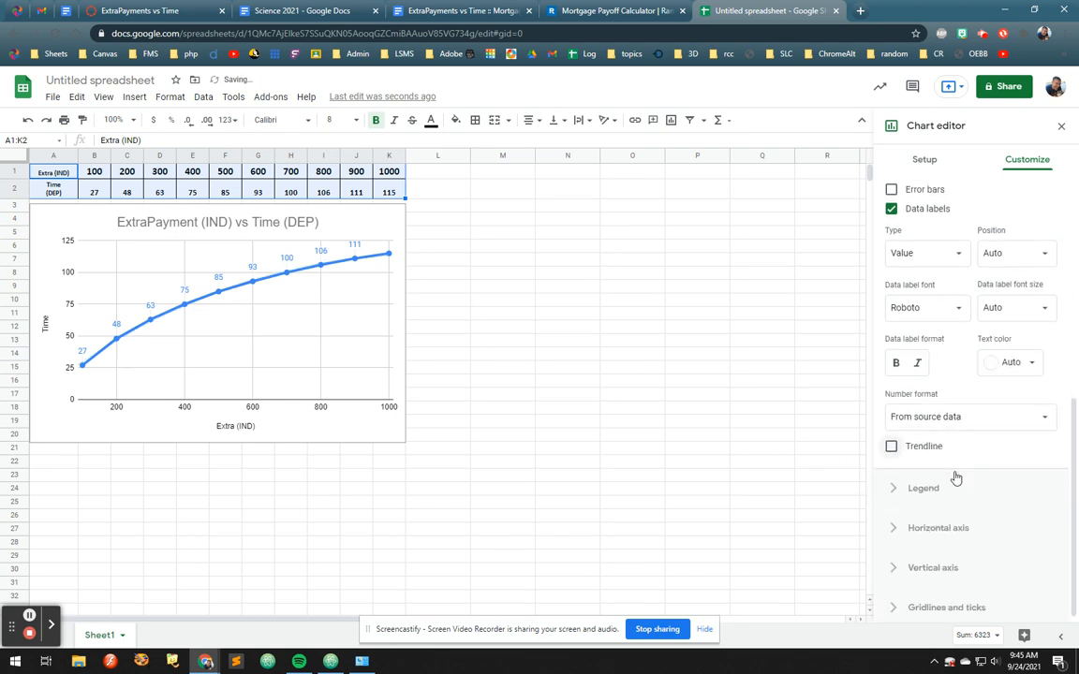
# - Try the chart legend at the Top position and set its position to None
pyautogui.click(894, 483)
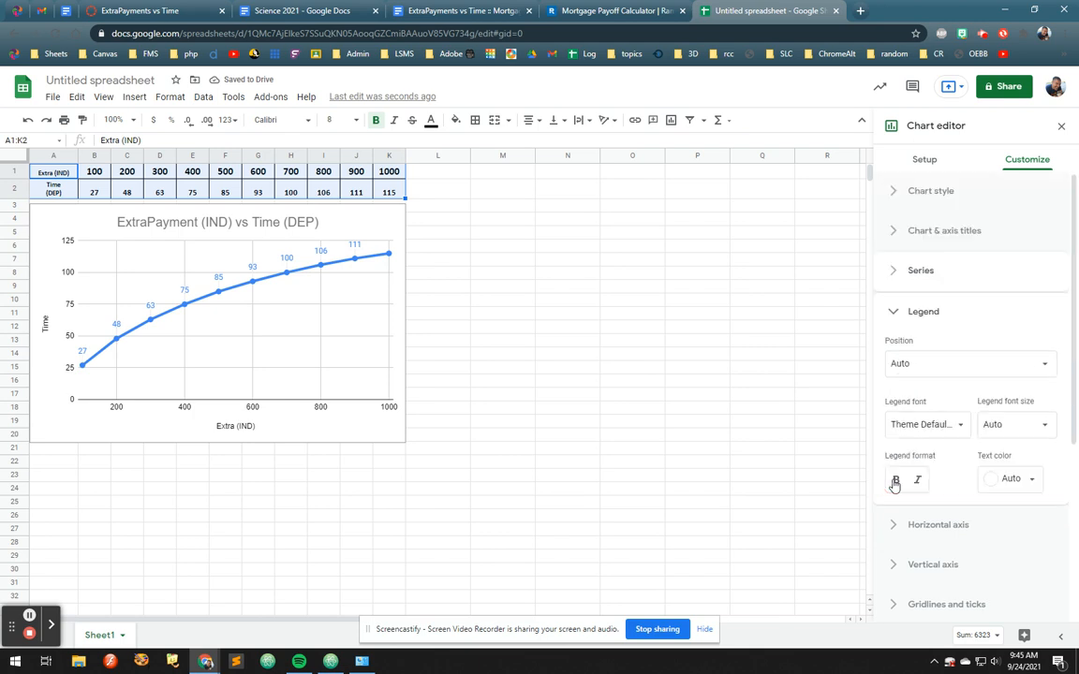
pyautogui.click(913, 365)
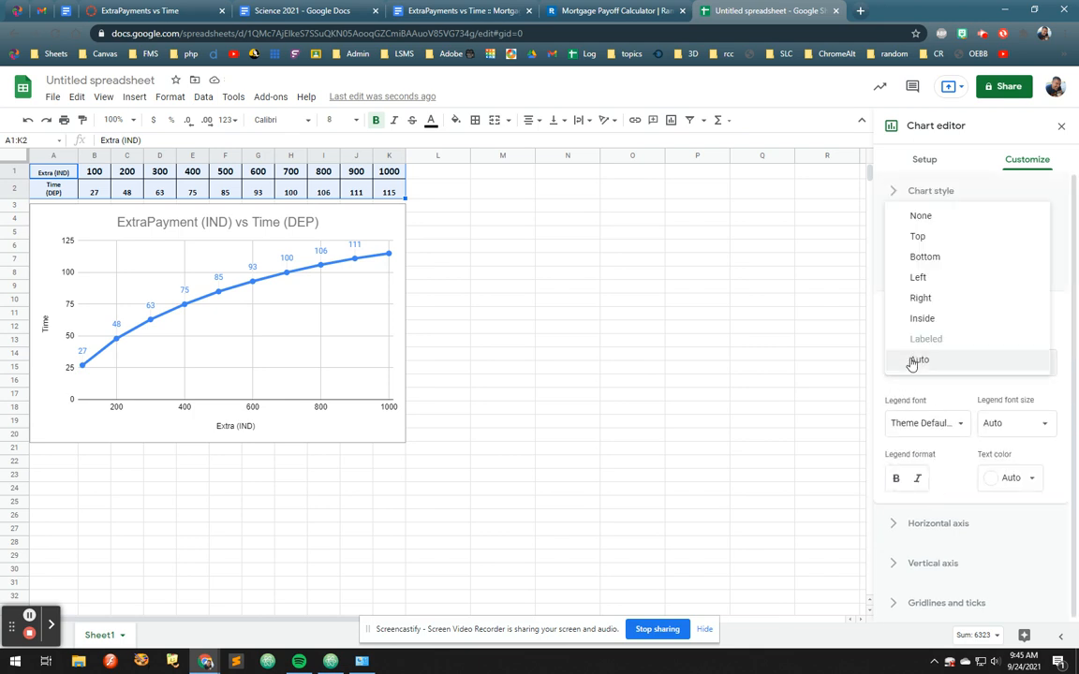
pyautogui.click(919, 235)
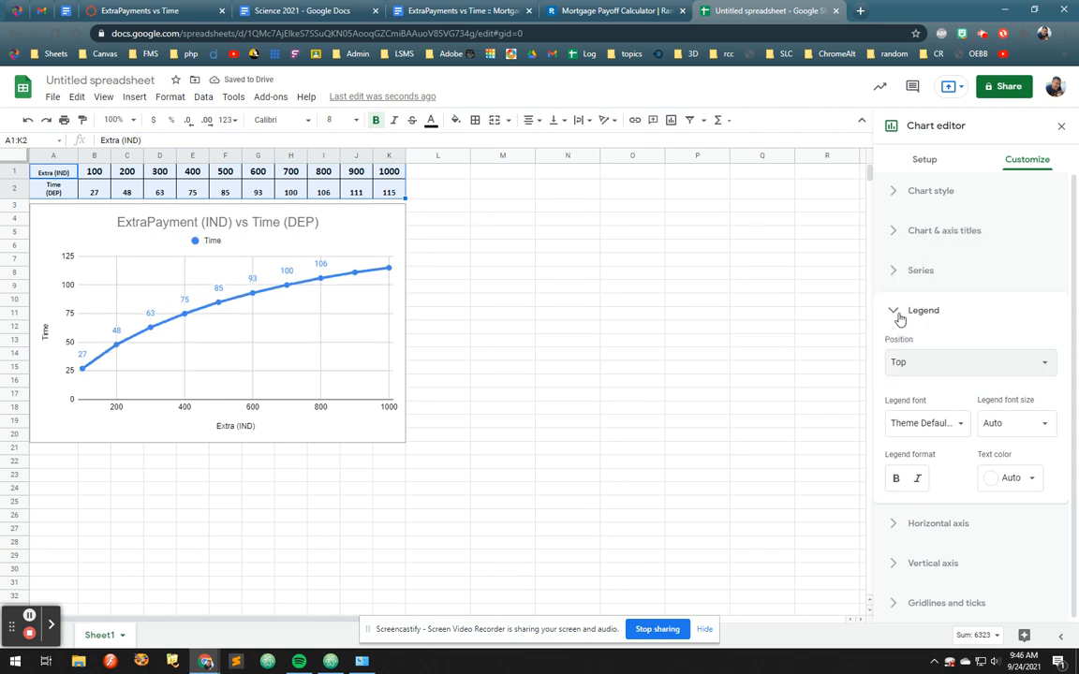
pyautogui.click(899, 361)
pyautogui.click(918, 343)
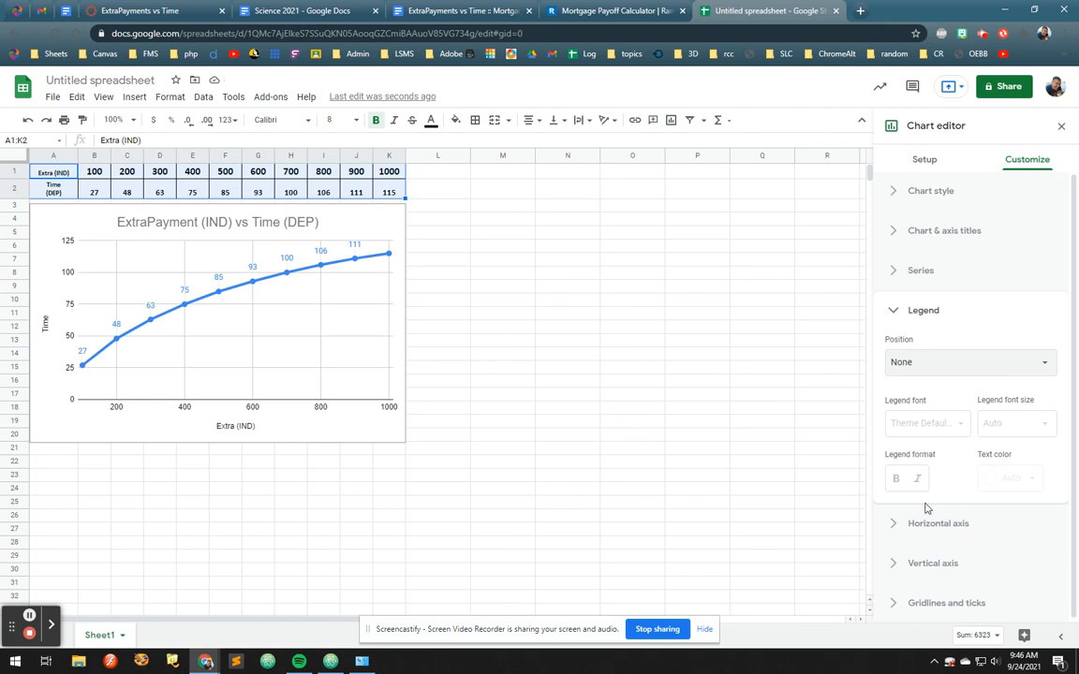
# - Examine the chart's horizontal axis options, including scale factor, slant label angles and number format
pyautogui.click(894, 315)
pyautogui.click(894, 353)
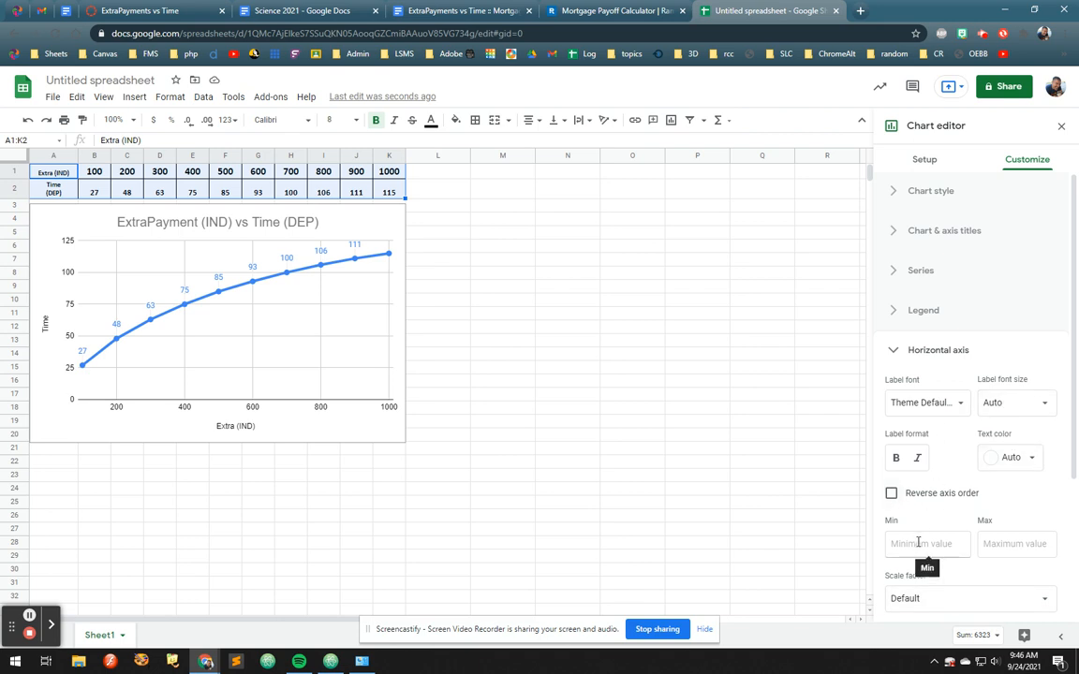
pyautogui.scroll(-3, 917, 542)
pyautogui.scroll(-1, 929, 506)
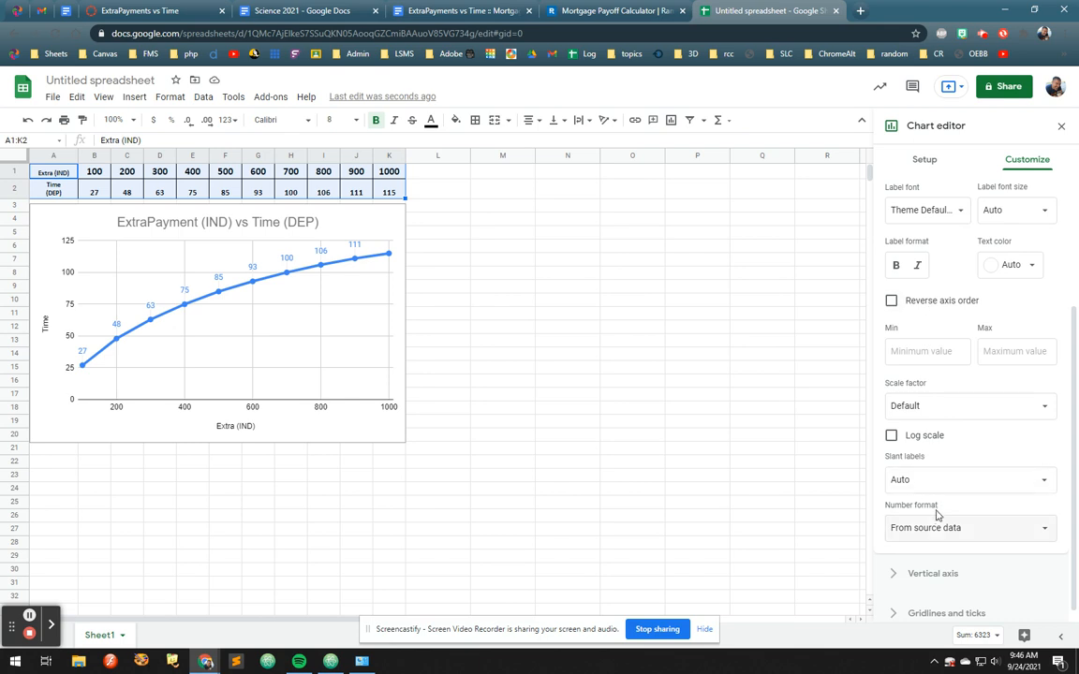
pyautogui.click(956, 480)
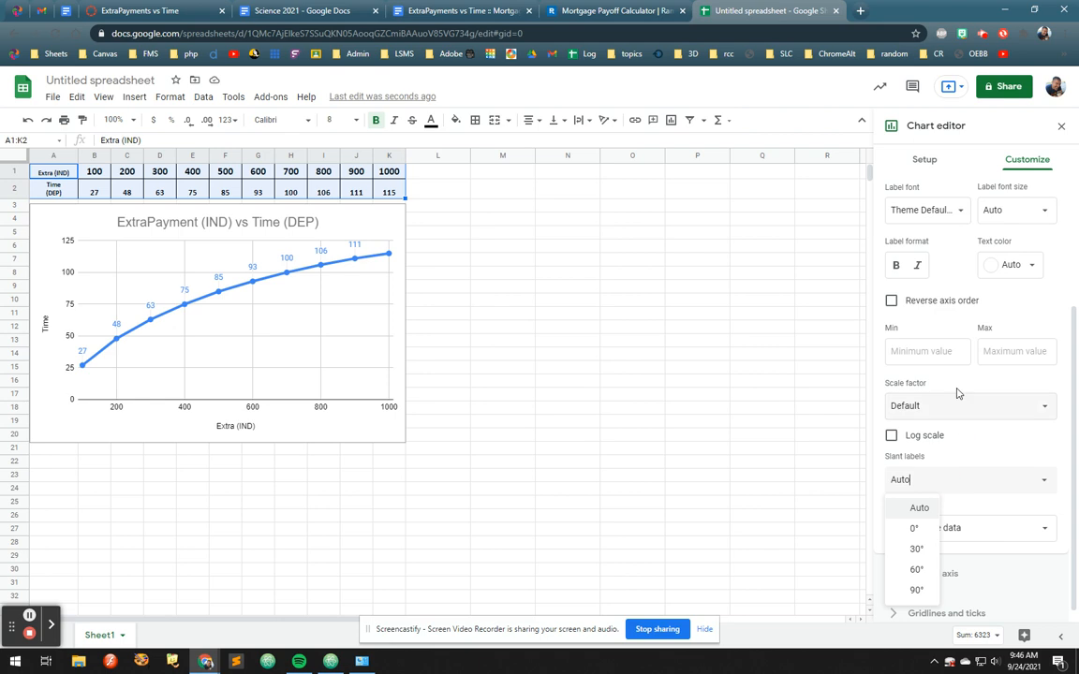
pyautogui.scroll(1, 946, 394)
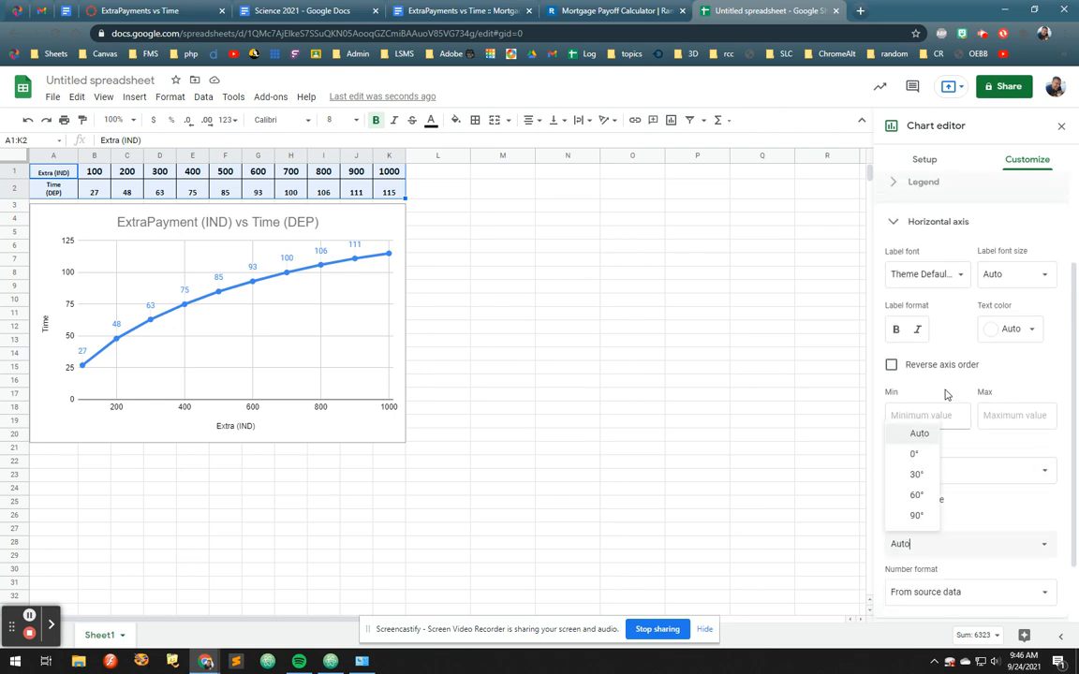
pyautogui.scroll(1, 944, 393)
pyautogui.scroll(-1, 944, 393)
pyautogui.scroll(-1, 944, 398)
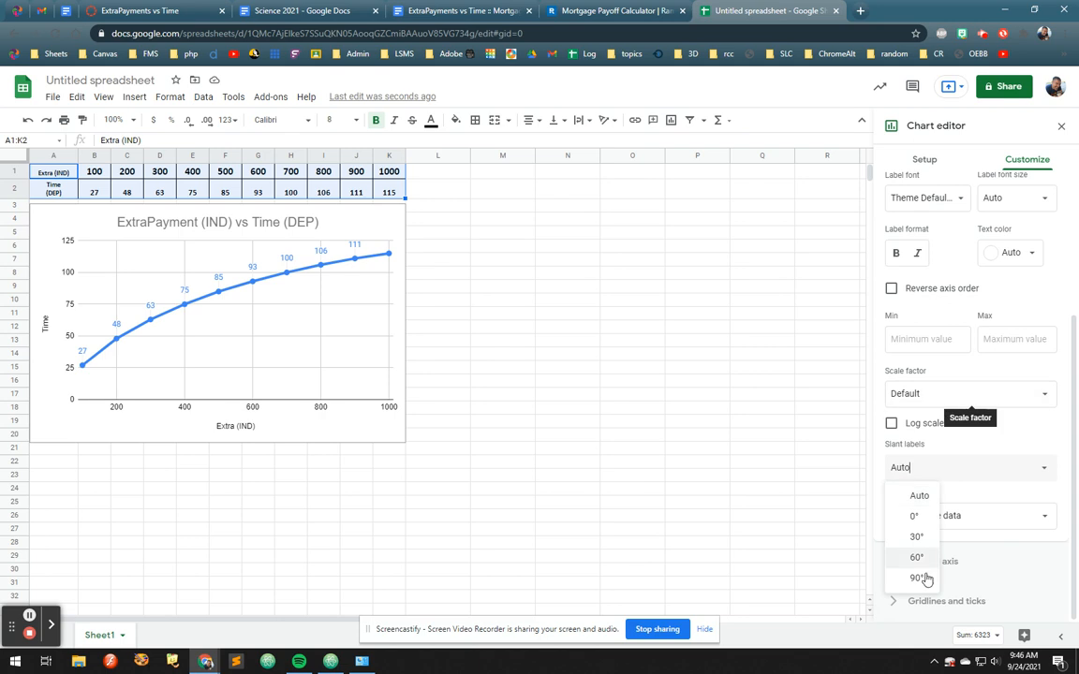
pyautogui.click(828, 491)
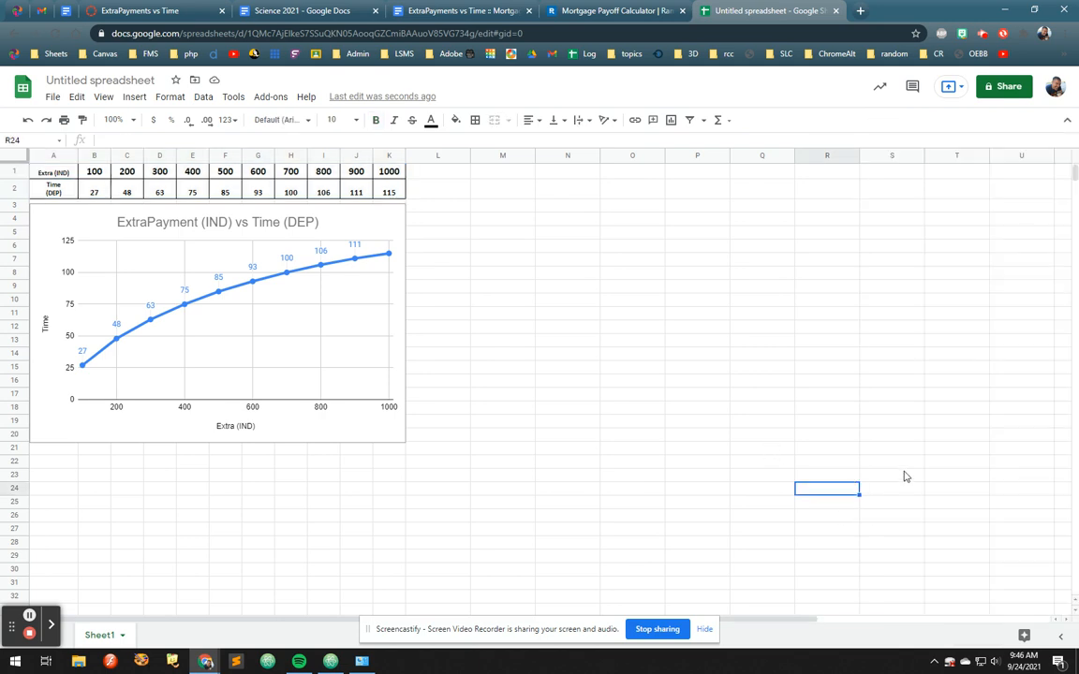
# - Reopen the chart's customization settings and review the horizontal axis options again
pyautogui.click(399, 217)
pyautogui.click(396, 217)
pyautogui.click(337, 237)
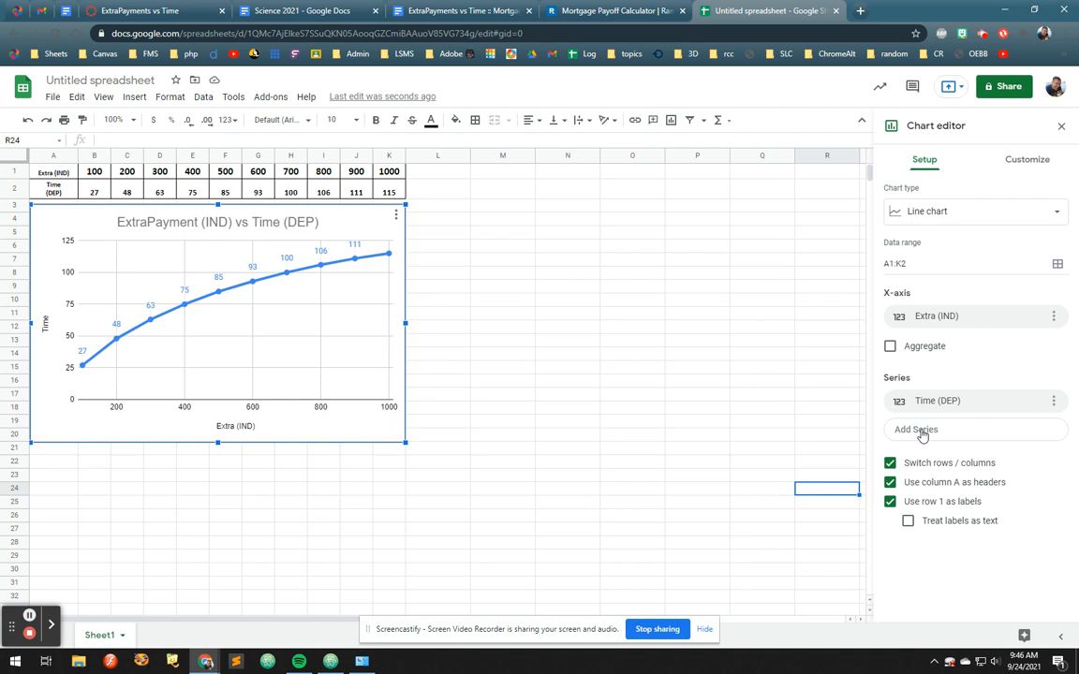
pyautogui.click(1018, 164)
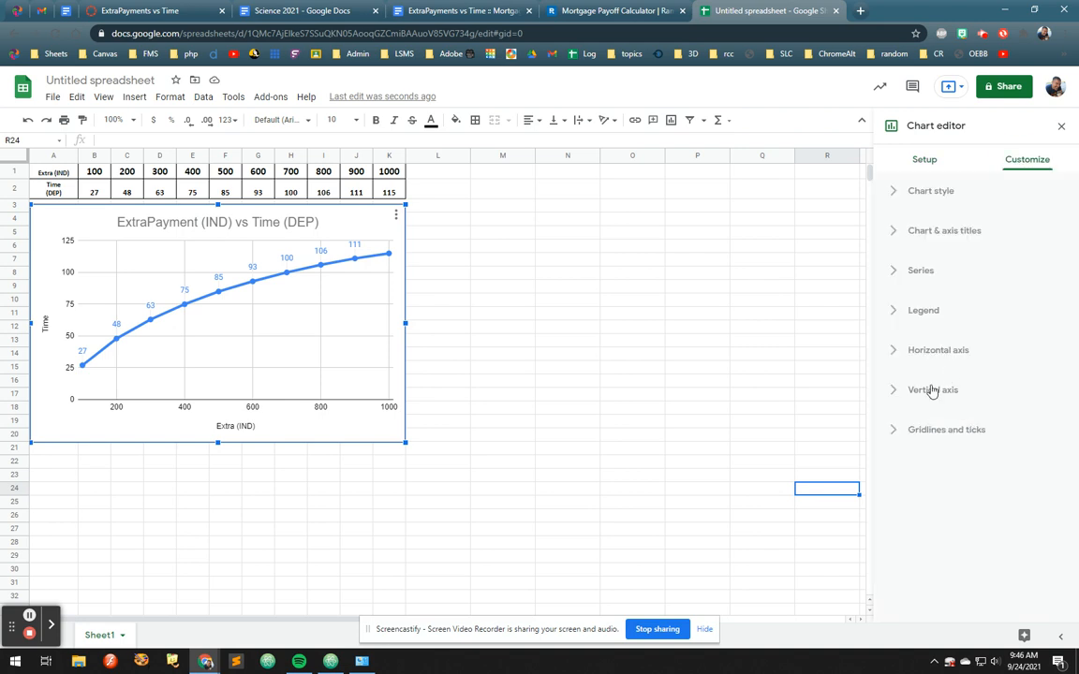
pyautogui.click(893, 349)
pyautogui.scroll(-3, 931, 433)
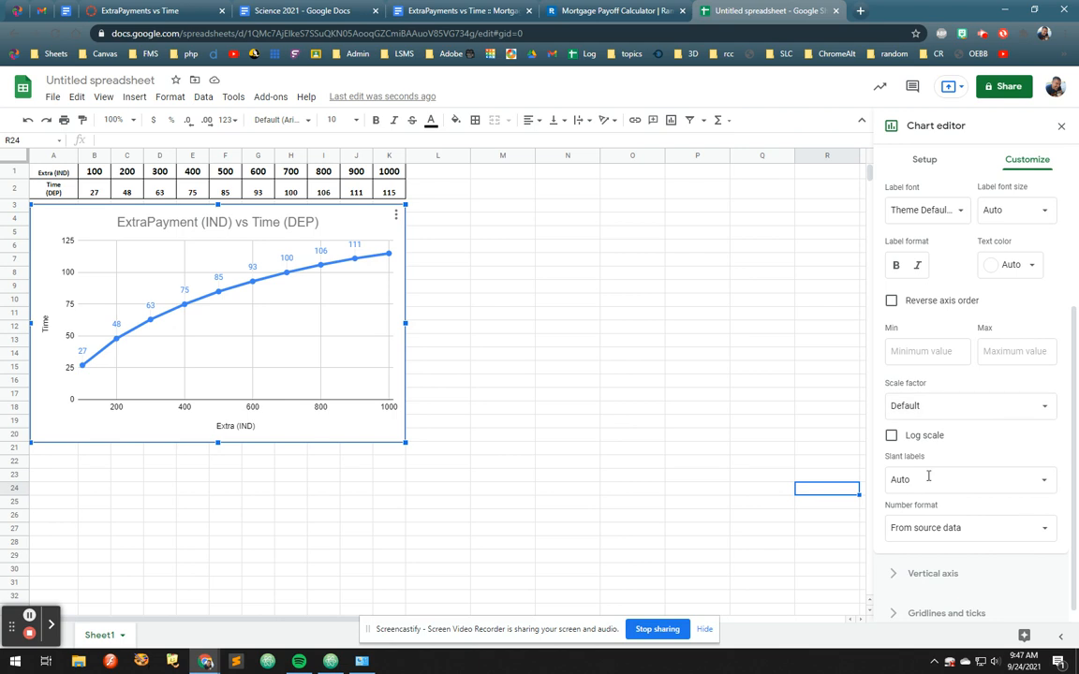
pyautogui.scroll(2, 907, 321)
pyautogui.scroll(1, 908, 321)
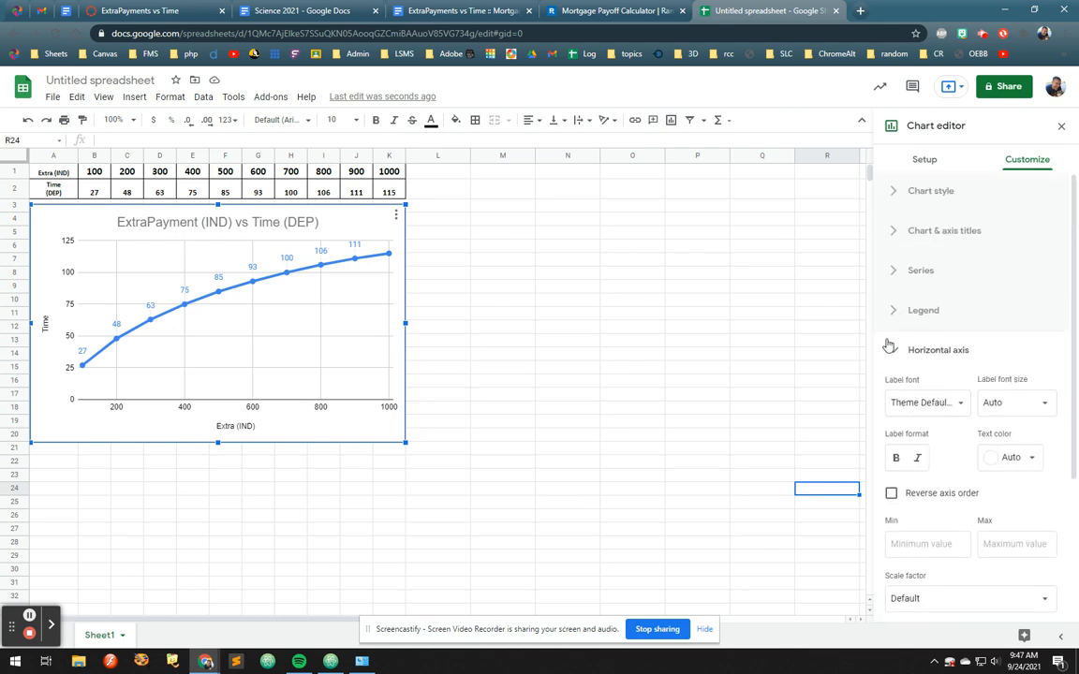
# - Show the axis line on the chart's vertical axis
pyautogui.click(895, 350)
pyautogui.click(892, 390)
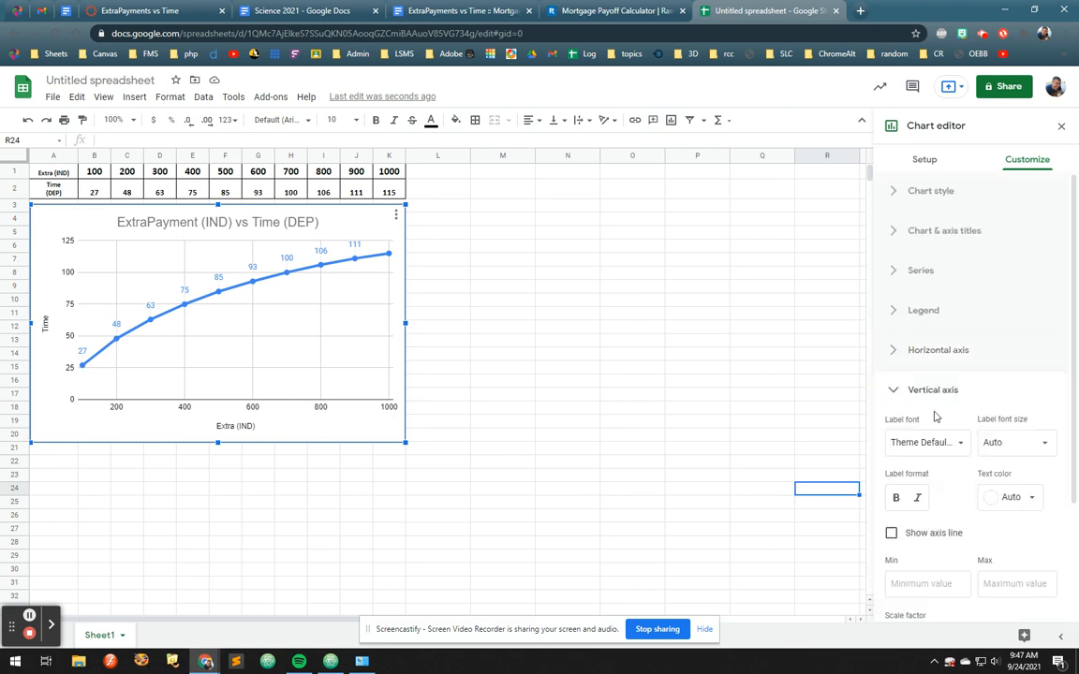
pyautogui.scroll(-2, 932, 436)
pyautogui.click(941, 380)
pyautogui.click(891, 379)
pyautogui.click(892, 379)
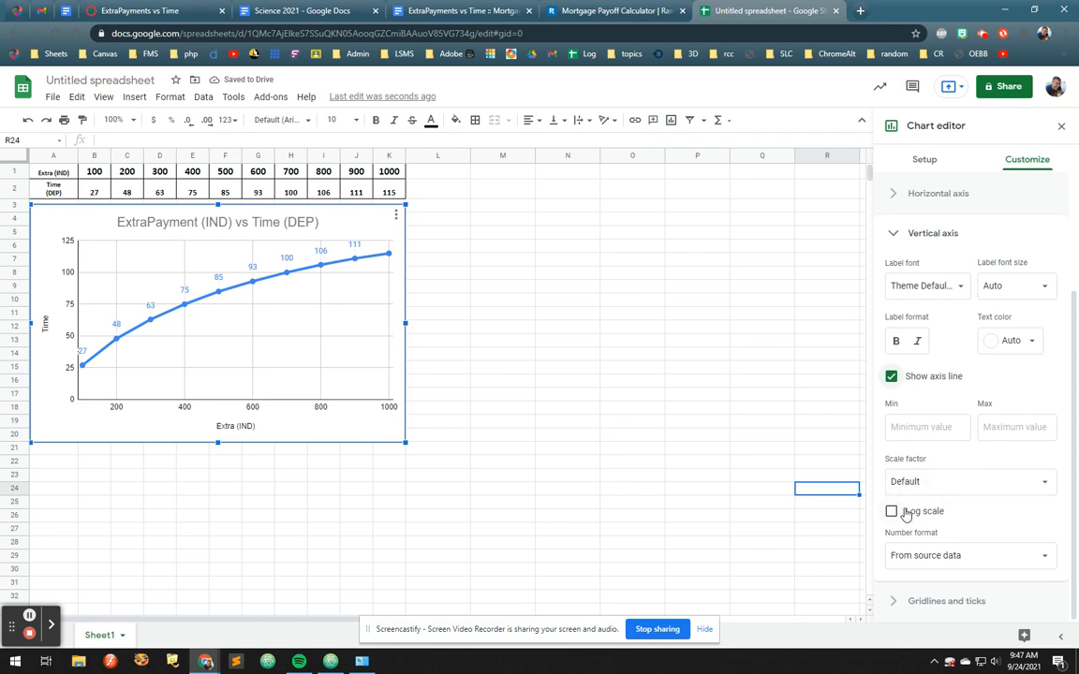
# - For the vertical axis gridlines, try a minor count of 10 and set it to 2
pyautogui.click(895, 232)
pyautogui.click(892, 431)
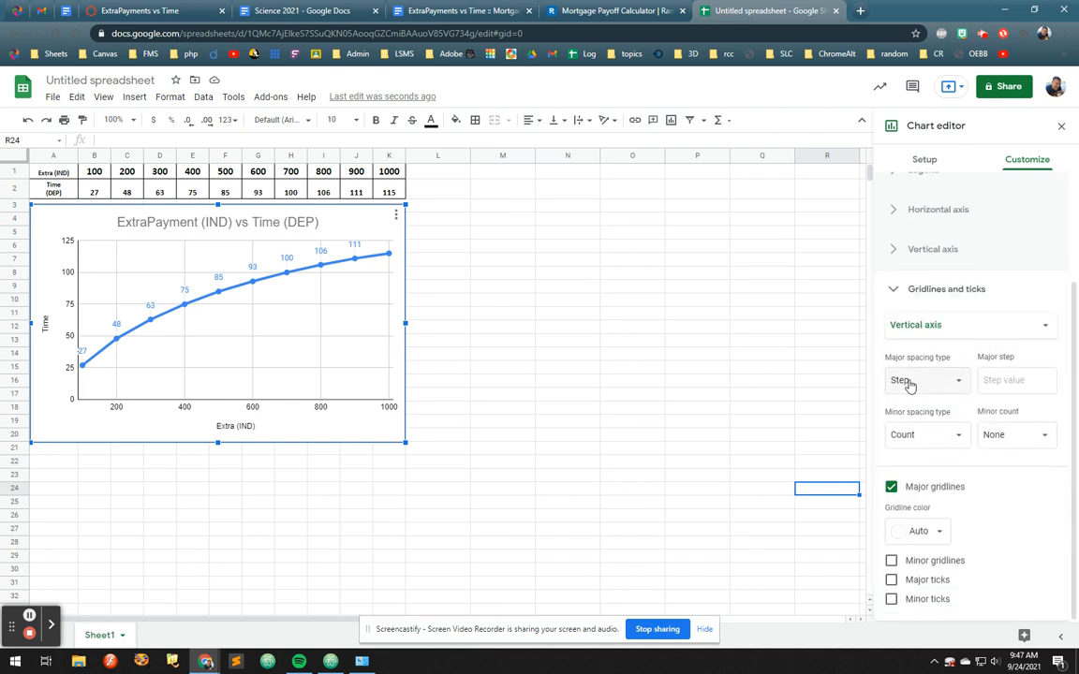
pyautogui.click(924, 381)
pyautogui.click(998, 379)
pyautogui.click(1000, 434)
pyautogui.click(1011, 408)
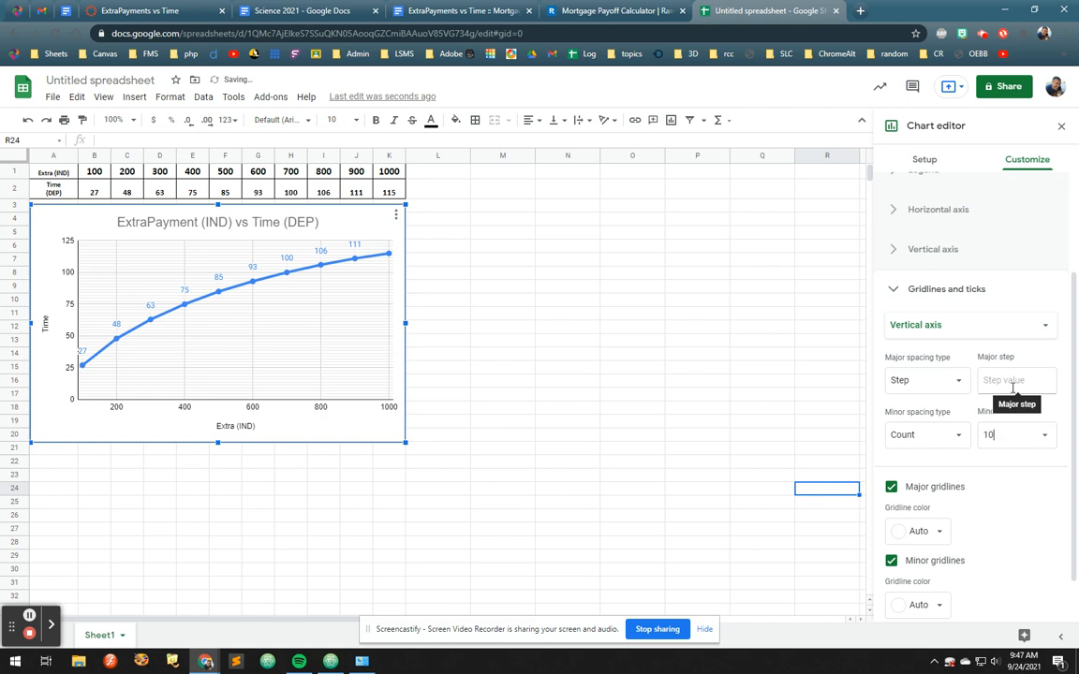
pyautogui.click(1045, 441)
pyautogui.click(941, 244)
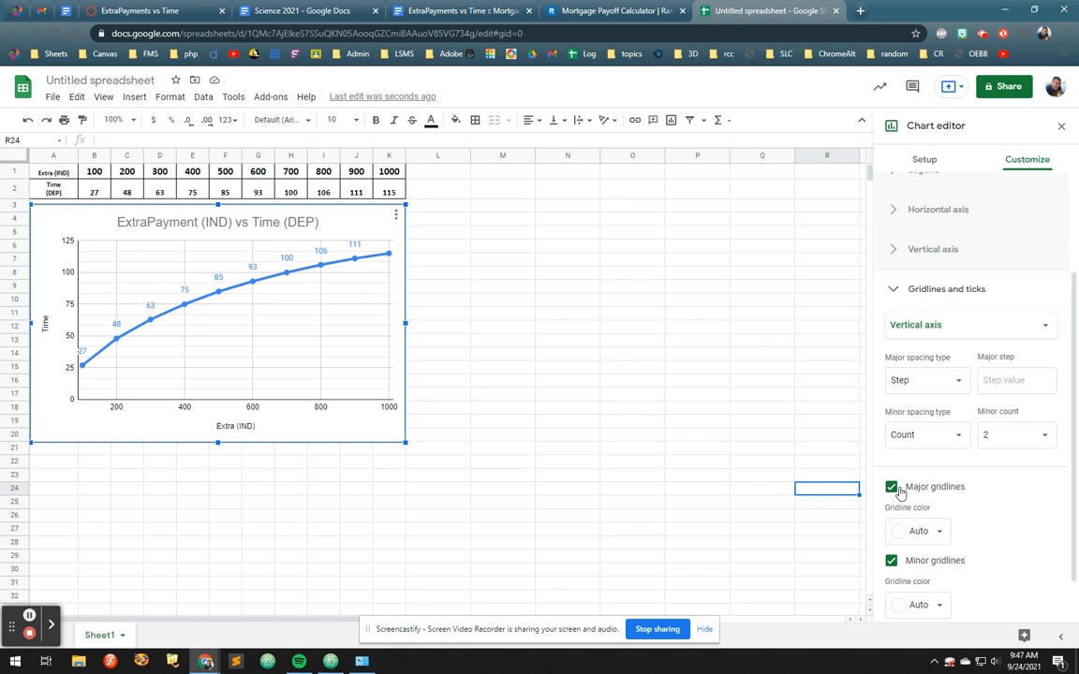
# - Try Step as the vertical axis's minor spacing type and return it to Count
pyautogui.click(940, 439)
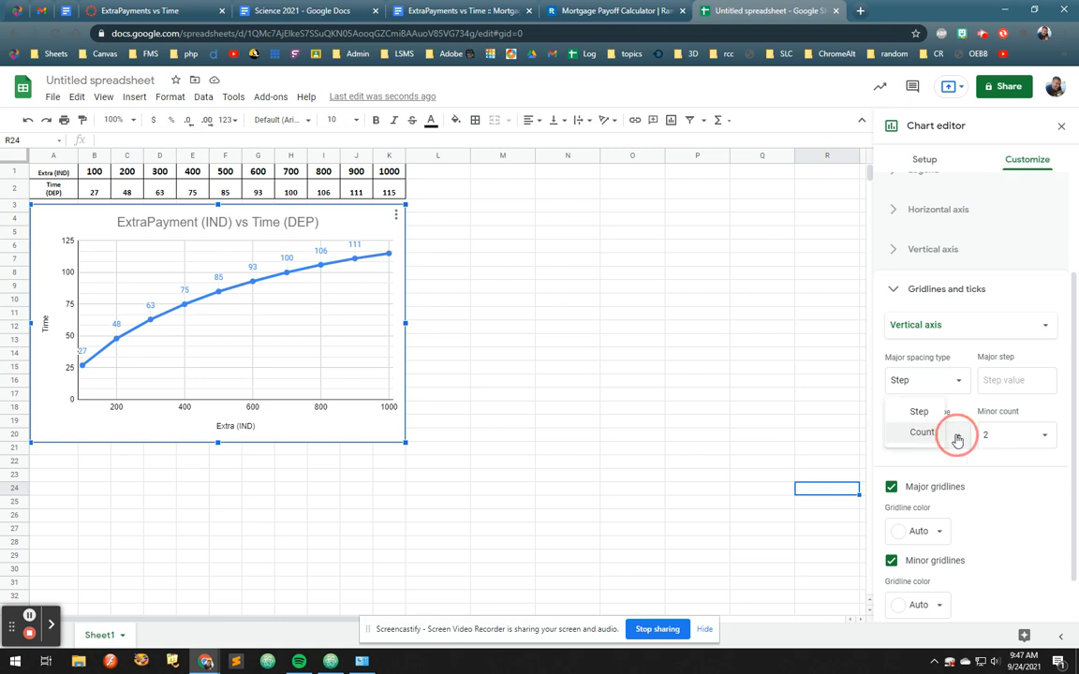
pyautogui.click(919, 412)
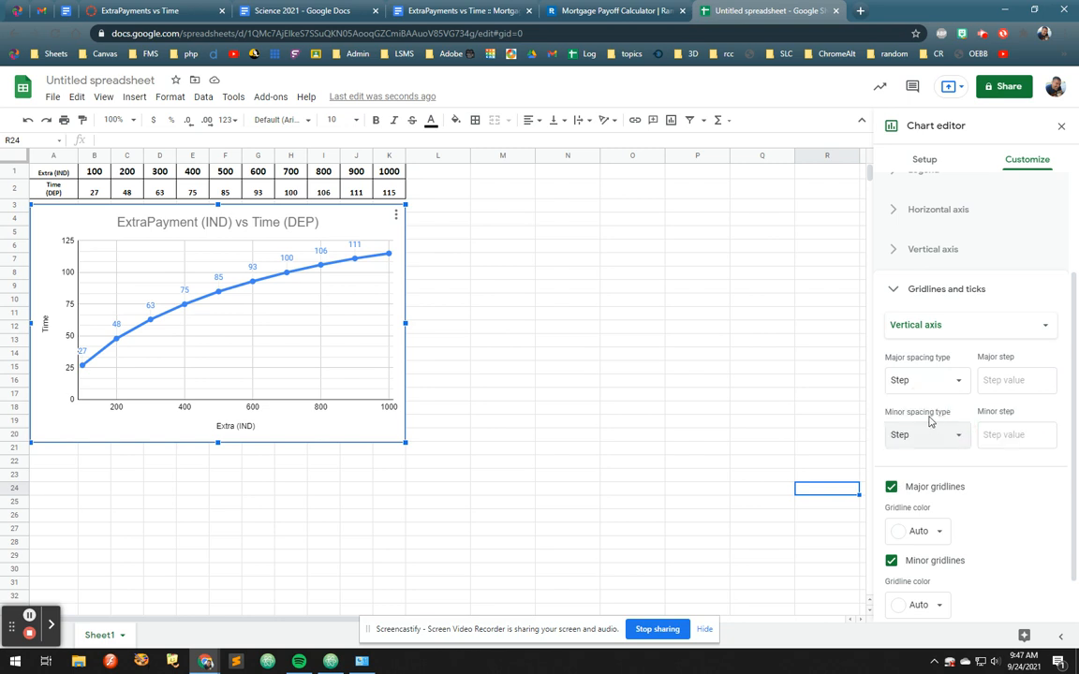
pyautogui.click(939, 434)
pyautogui.click(932, 450)
# - Change the vertical axis's major spacing type to Count, try a major count of 10, and set it to 5
pyautogui.click(956, 380)
pyautogui.click(935, 402)
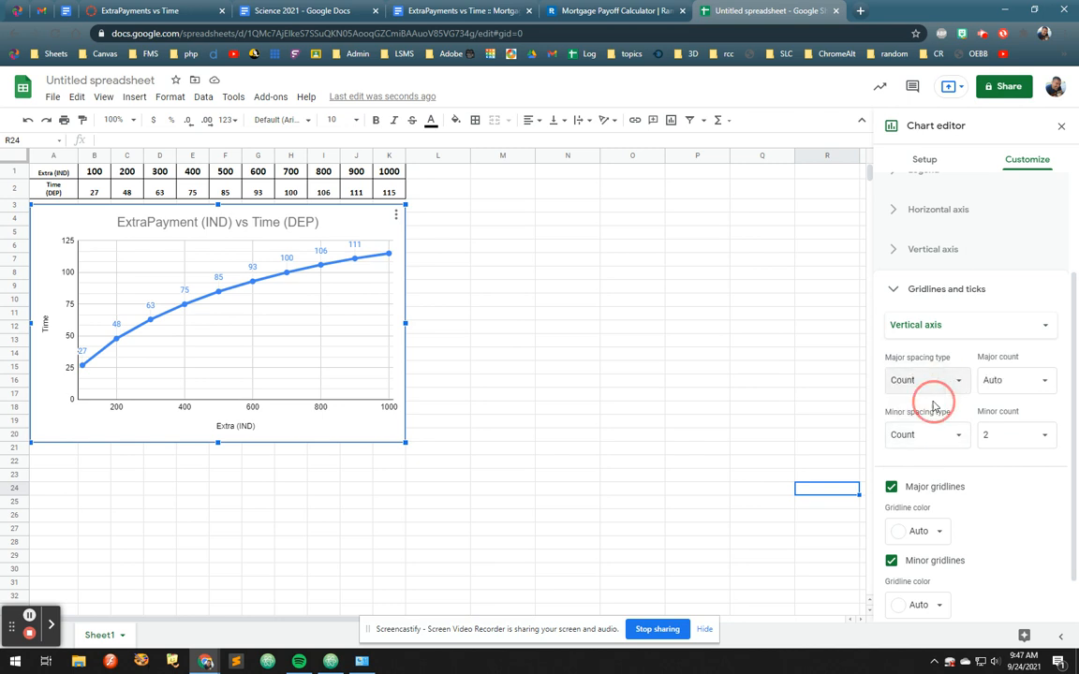
pyautogui.click(1045, 384)
pyautogui.click(1013, 352)
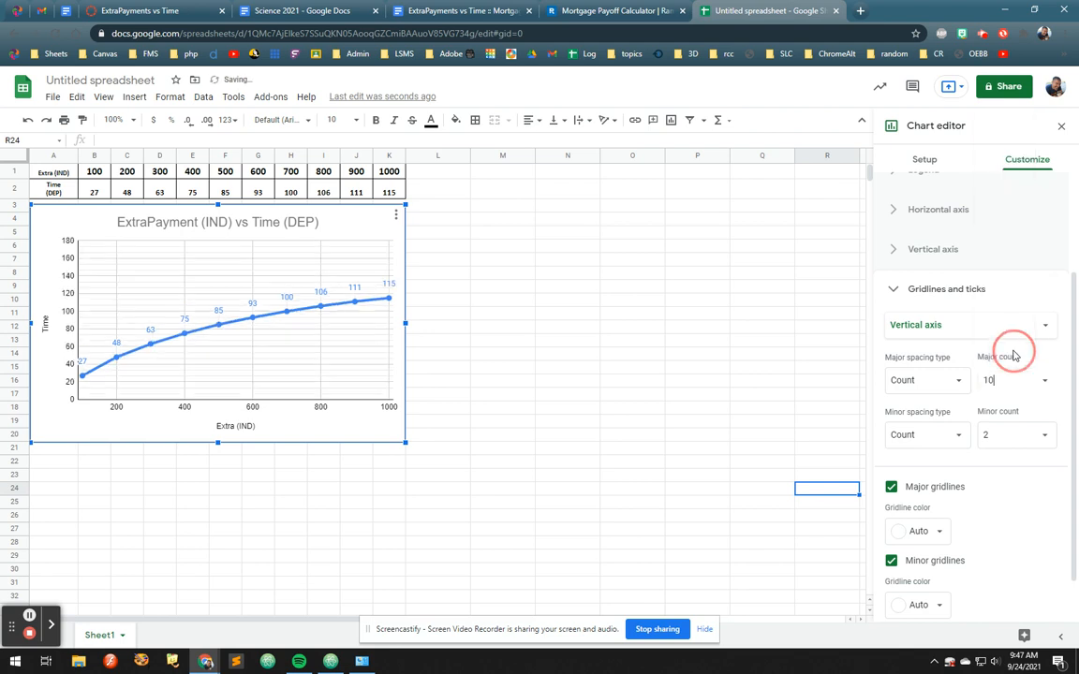
pyautogui.click(1034, 380)
pyautogui.click(1005, 168)
pyautogui.click(1045, 381)
pyautogui.click(1010, 249)
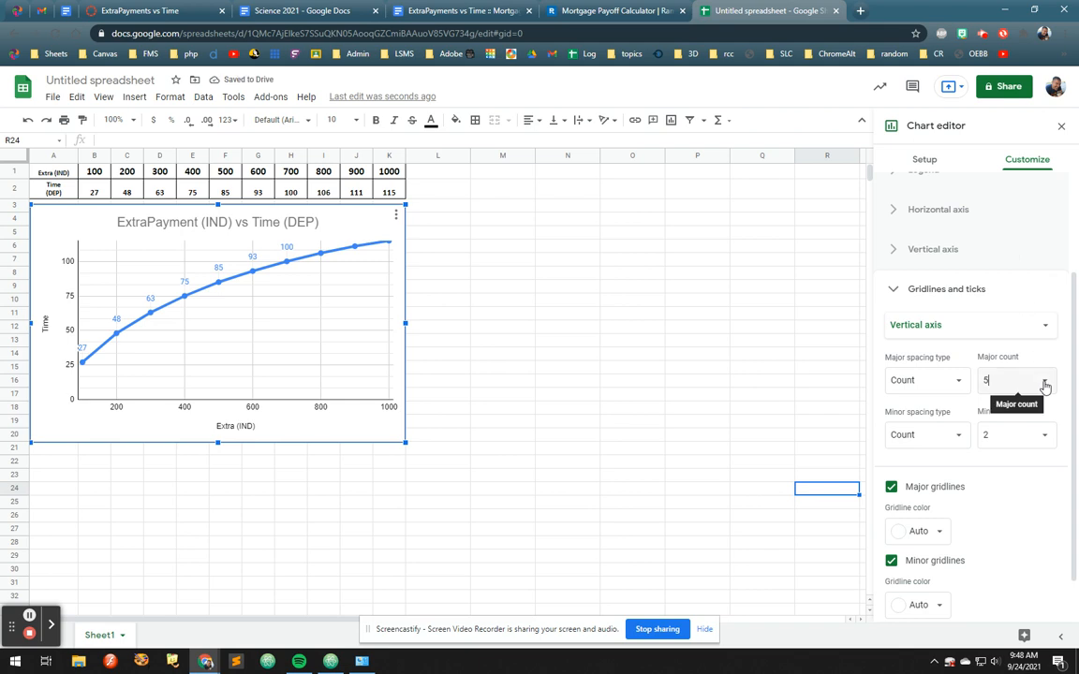
# - Try a minor count of 10 for the vertical axis gridlines
pyautogui.click(1043, 436)
pyautogui.click(1021, 409)
pyautogui.click(1040, 439)
pyautogui.click(1019, 406)
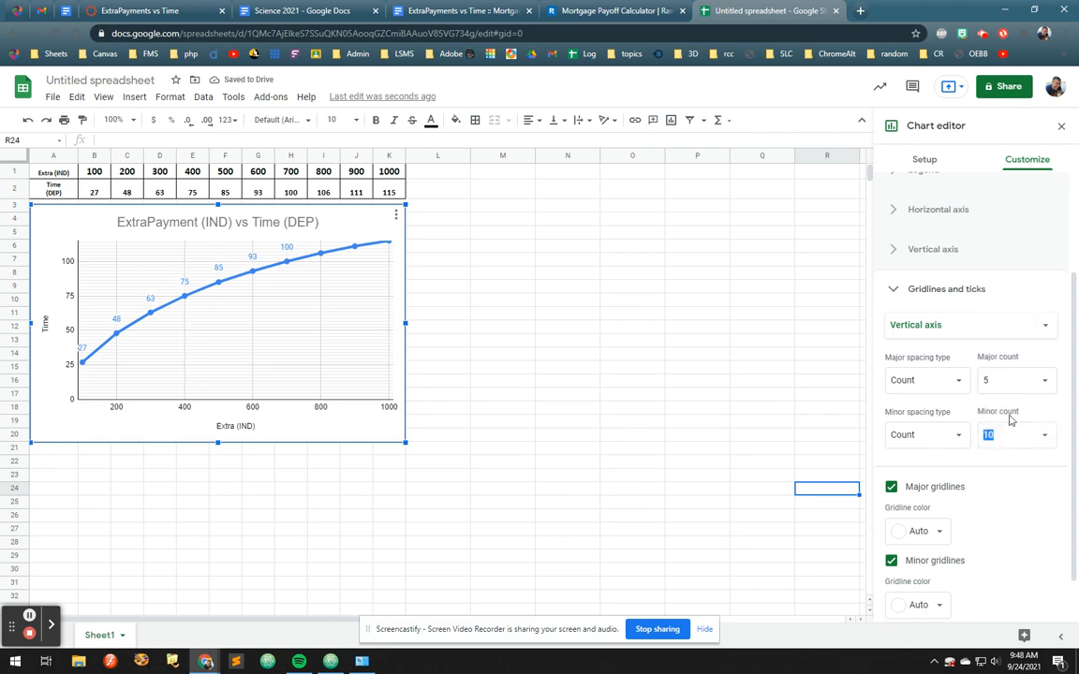
# - Turn on major ticks and minor ticks for the vertical axis
pyautogui.scroll(-2, 936, 487)
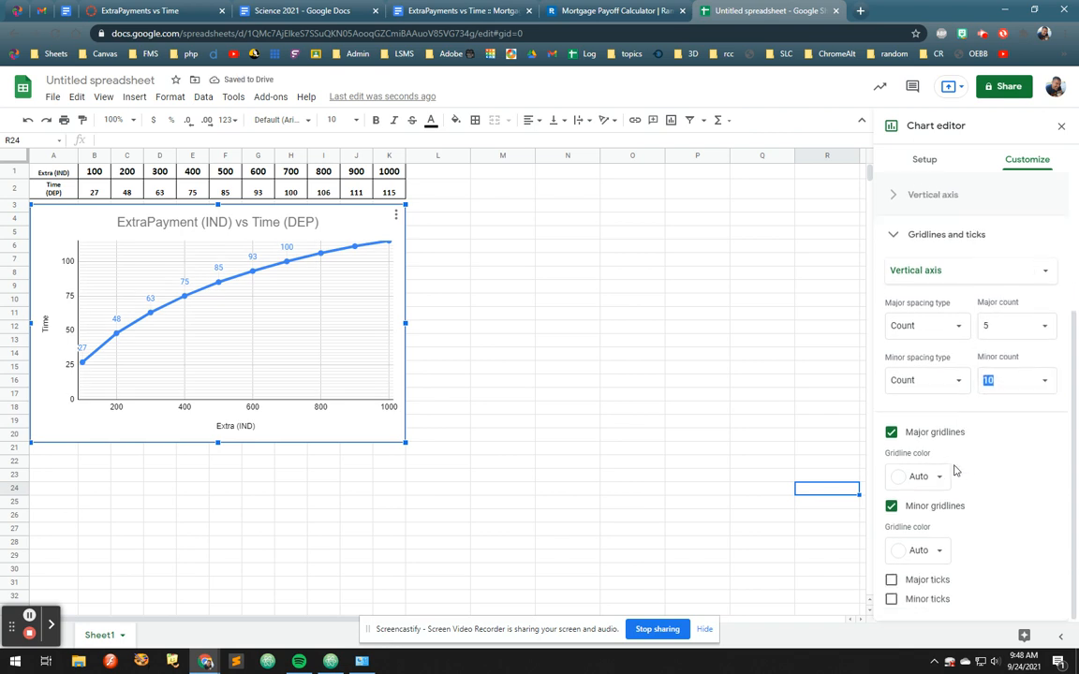
pyautogui.click(890, 581)
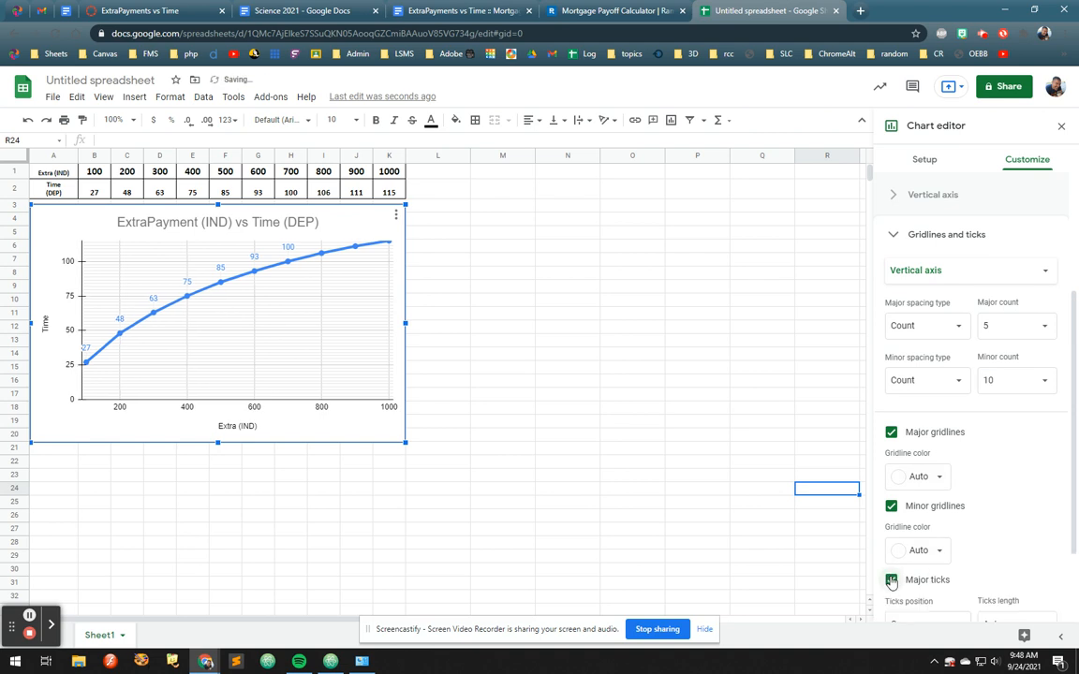
pyautogui.scroll(-3, 899, 592)
pyautogui.click(891, 599)
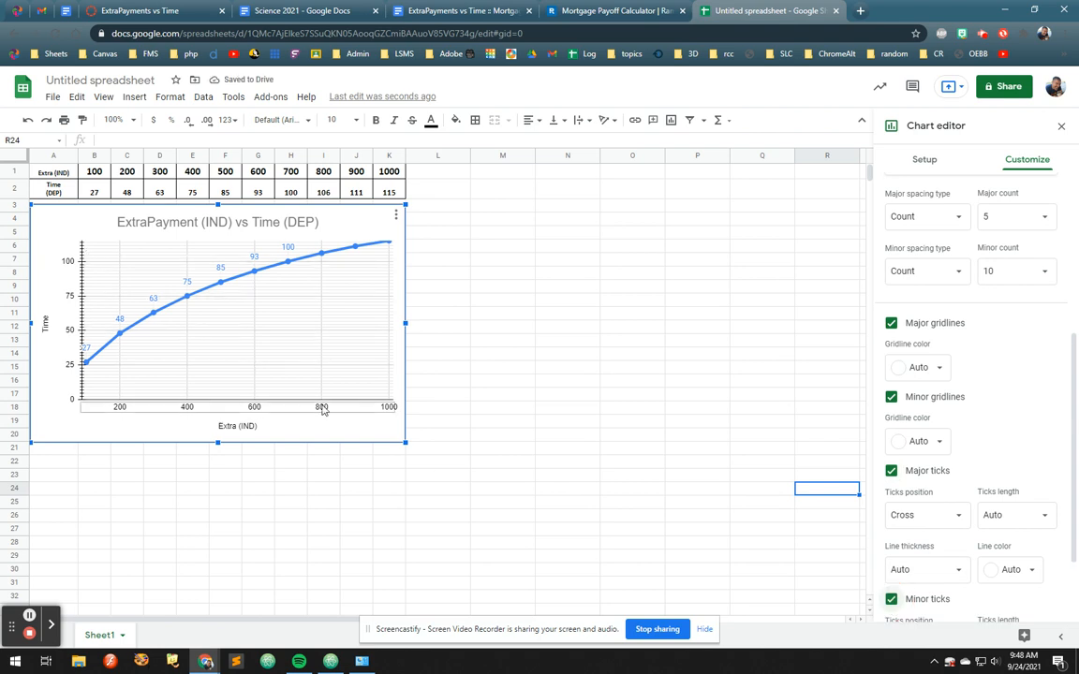
pyautogui.scroll(-3, 944, 564)
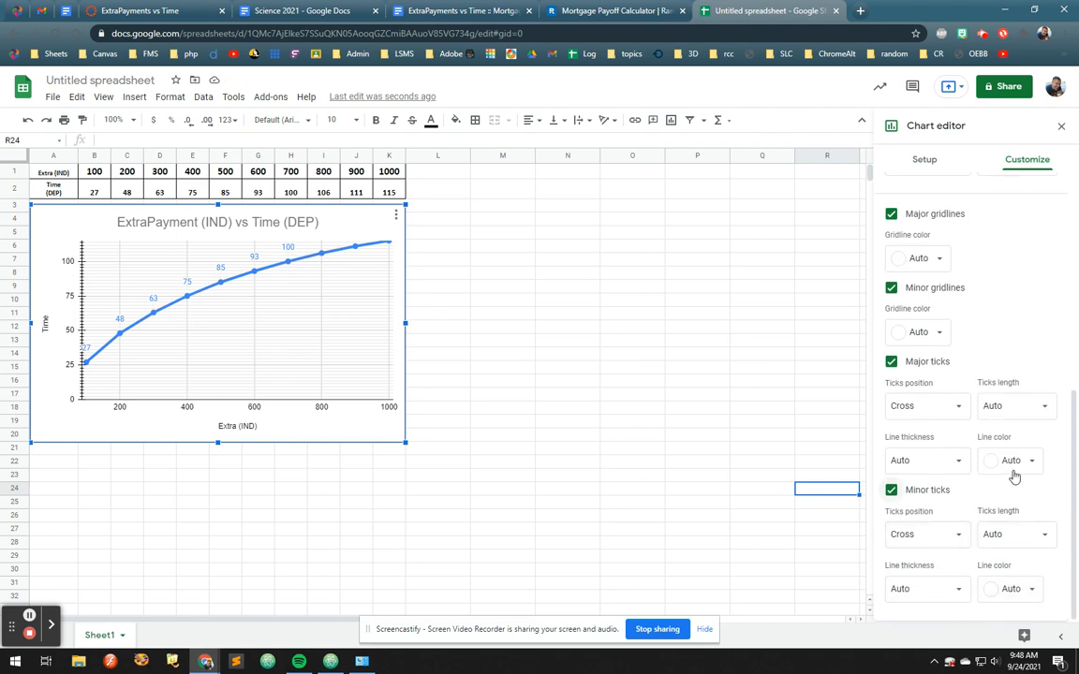
# - Color the vertical axis's major gridlines dark gray
pyautogui.click(934, 334)
pyautogui.click(935, 333)
pyautogui.scroll(2, 948, 278)
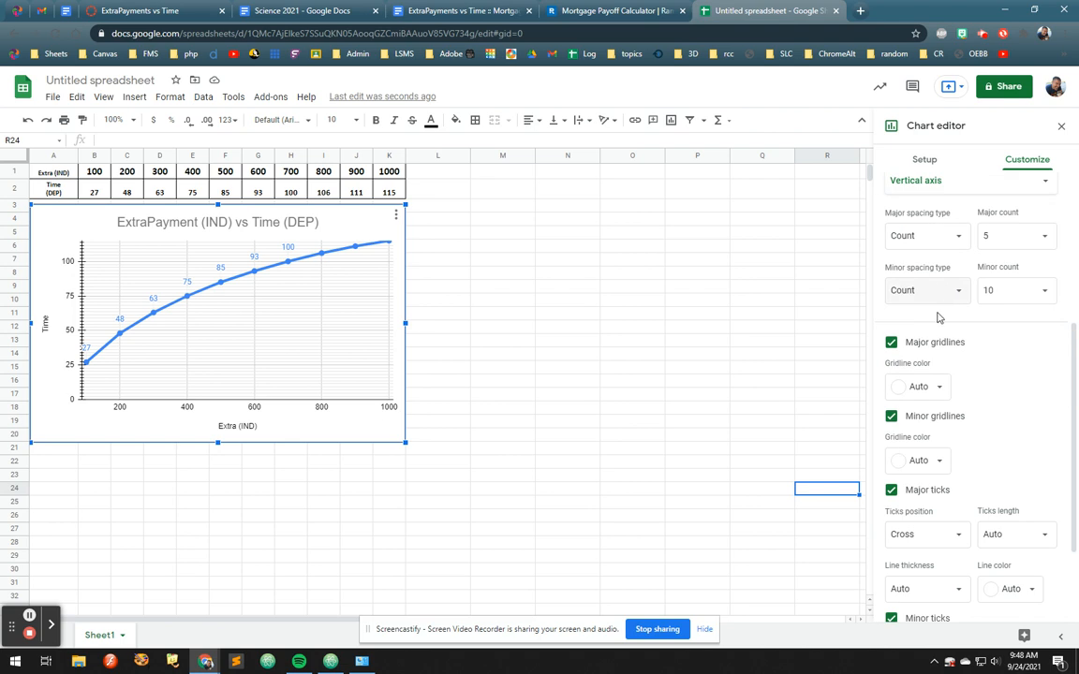
pyautogui.click(939, 391)
pyautogui.click(927, 437)
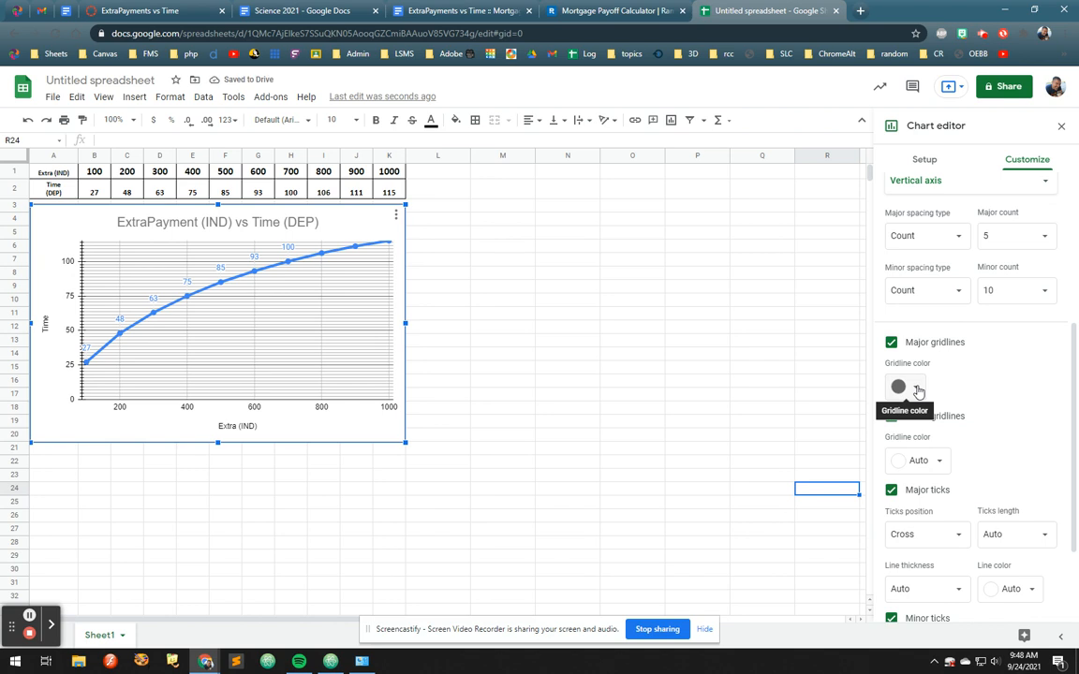
# - Compare minor counts of 2, 5 and 3 for the vertical axis gridlines and settle on 2
pyautogui.click(1043, 294)
pyautogui.click(1008, 362)
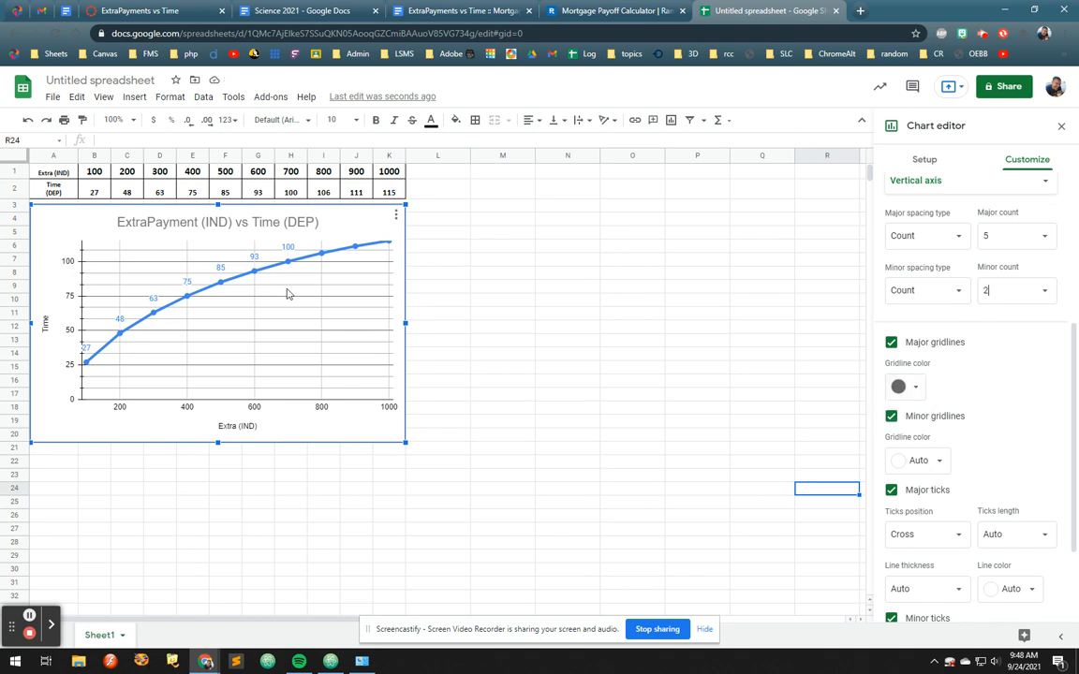
pyautogui.click(1046, 294)
pyautogui.click(1007, 422)
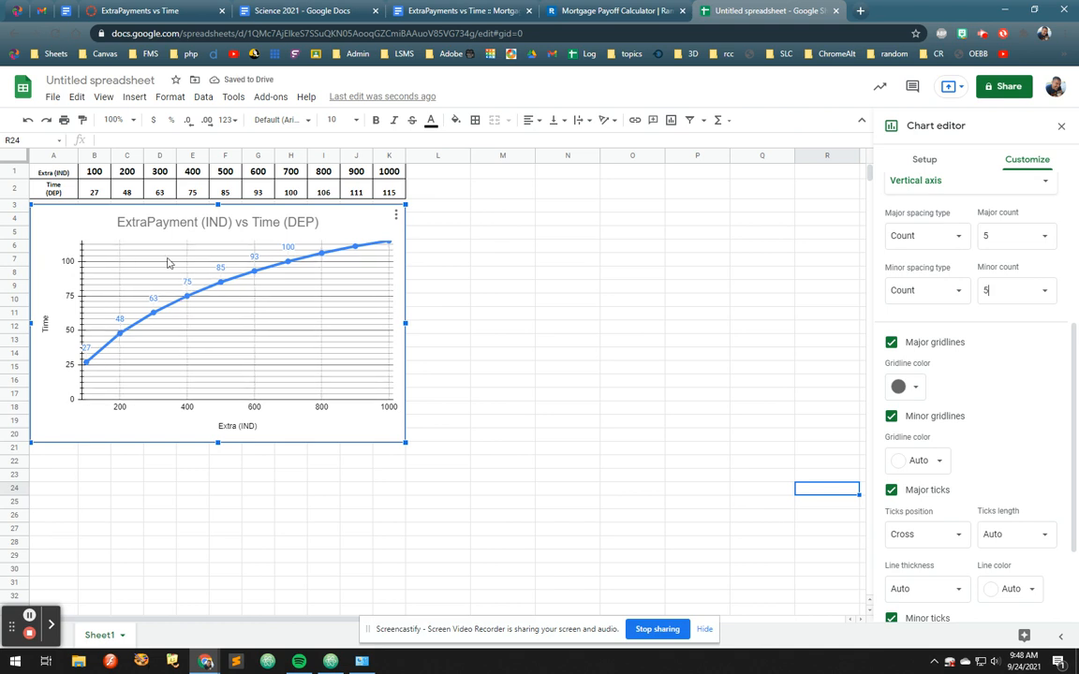
pyautogui.click(1002, 290)
pyautogui.click(1009, 379)
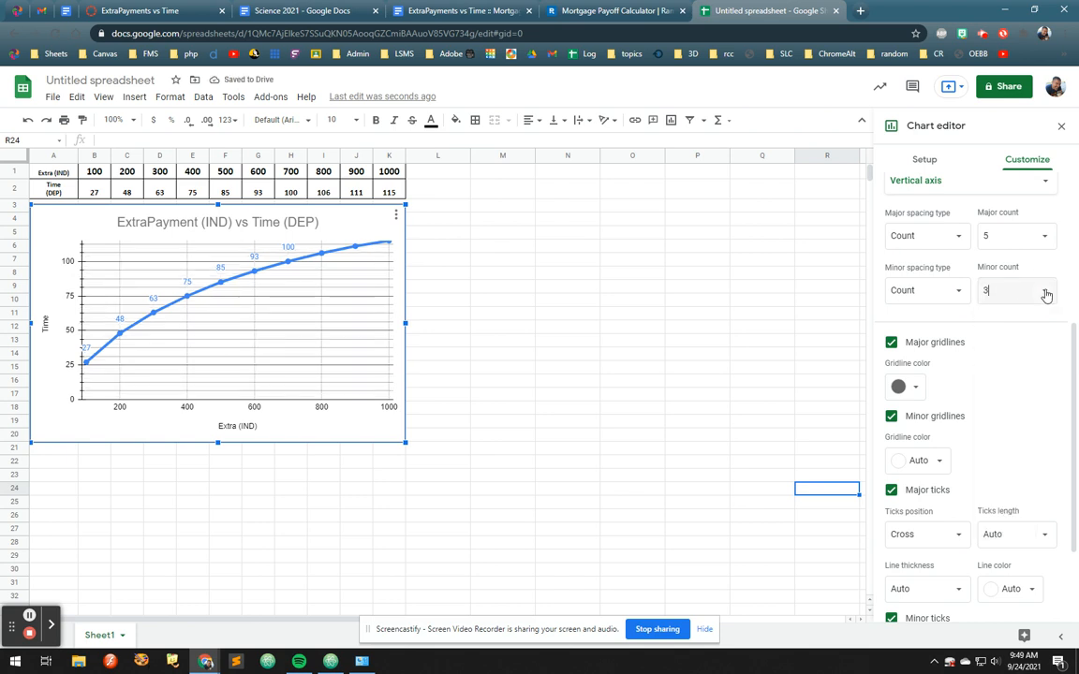
pyautogui.click(1045, 294)
pyautogui.click(1007, 361)
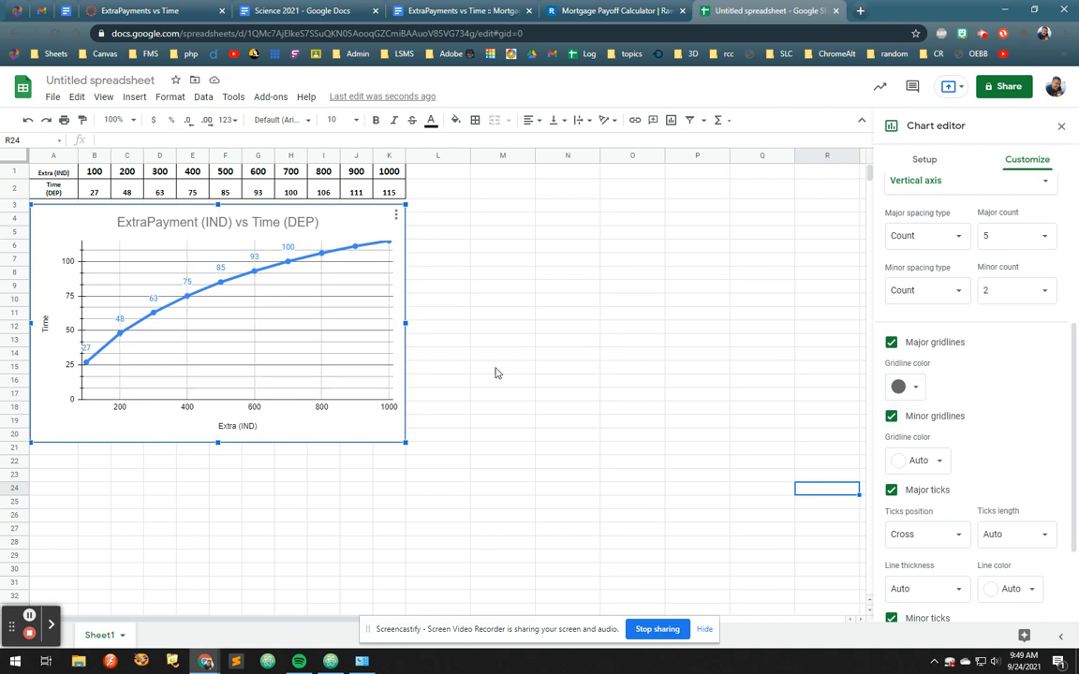
# - For the horizontal axis, color the major gridlines medium gray and set the minor count to 3
pyautogui.scroll(1, 993, 439)
pyautogui.click(942, 246)
pyautogui.click(942, 222)
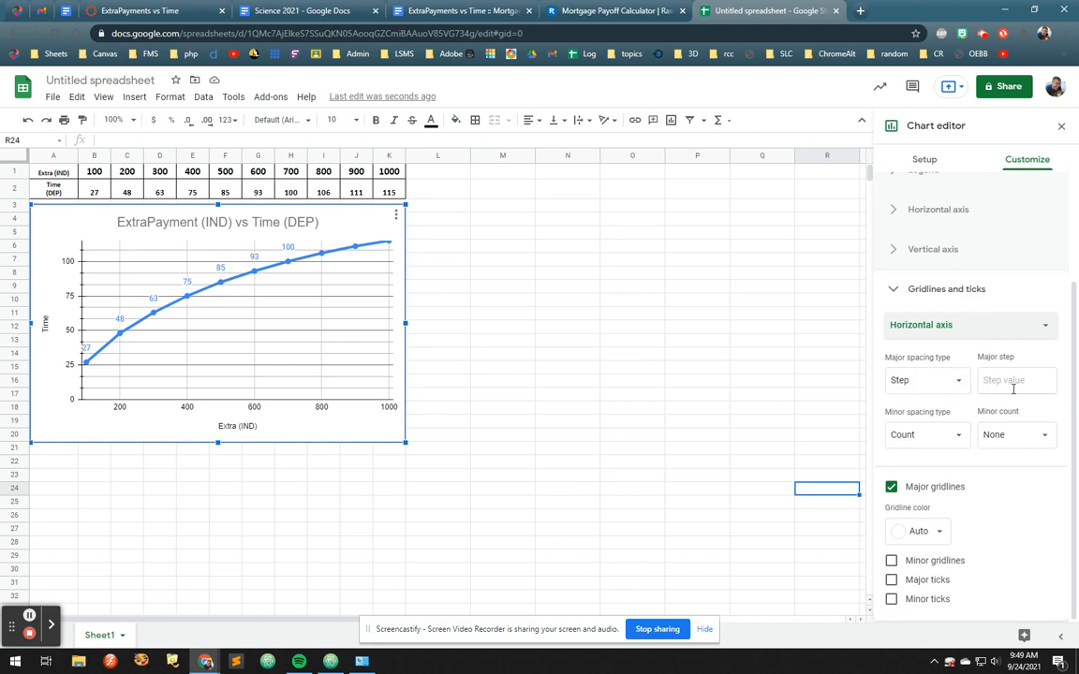
pyautogui.click(927, 531)
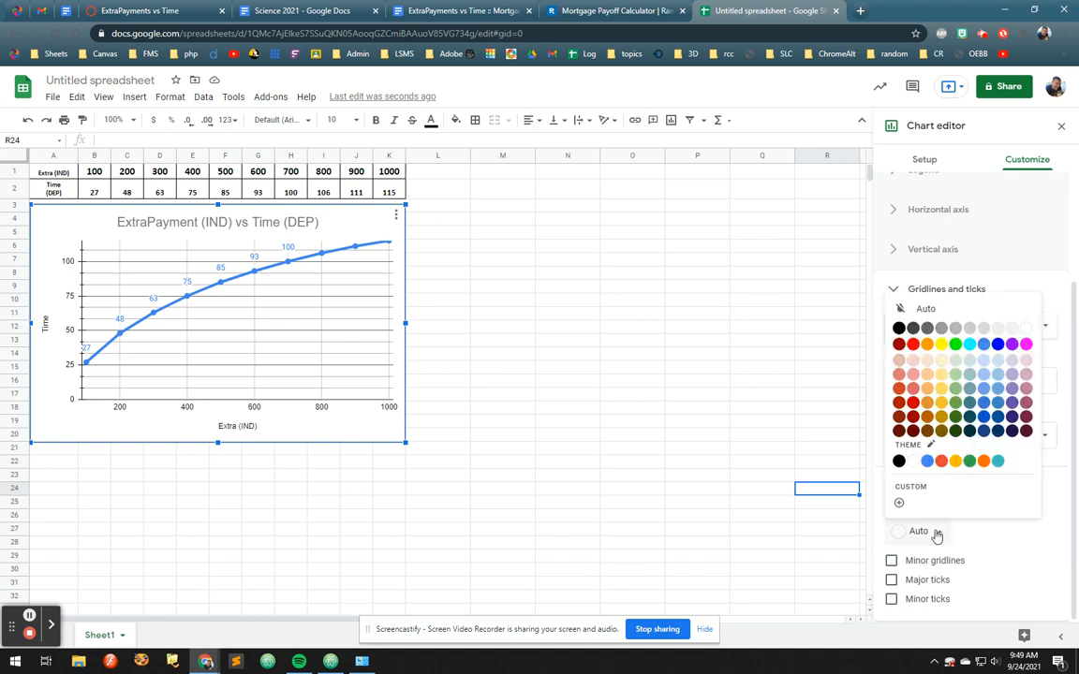
pyautogui.click(941, 328)
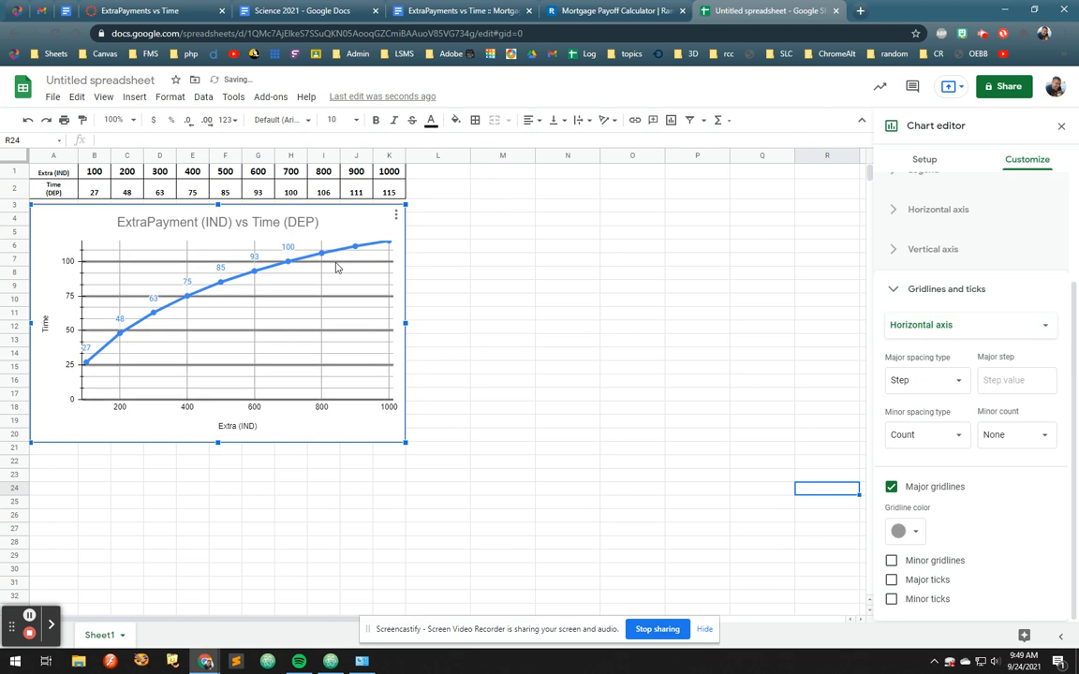
pyautogui.click(1042, 441)
pyautogui.click(1006, 266)
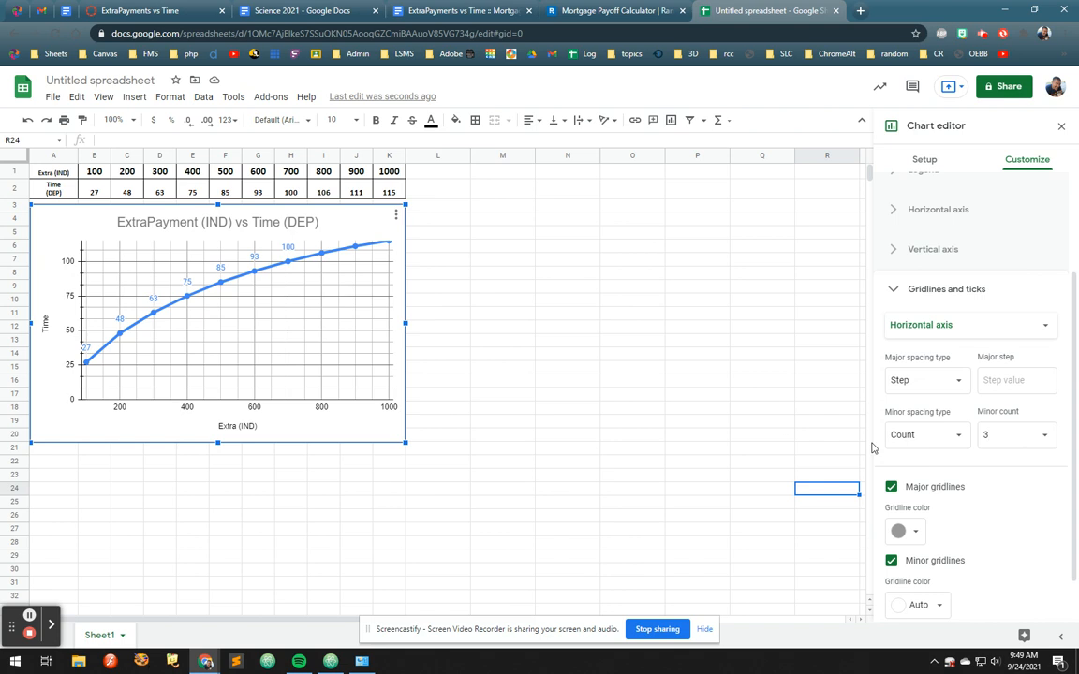
# - Turn on major ticks and minor ticks for the horizontal axis
pyautogui.scroll(-1, 937, 489)
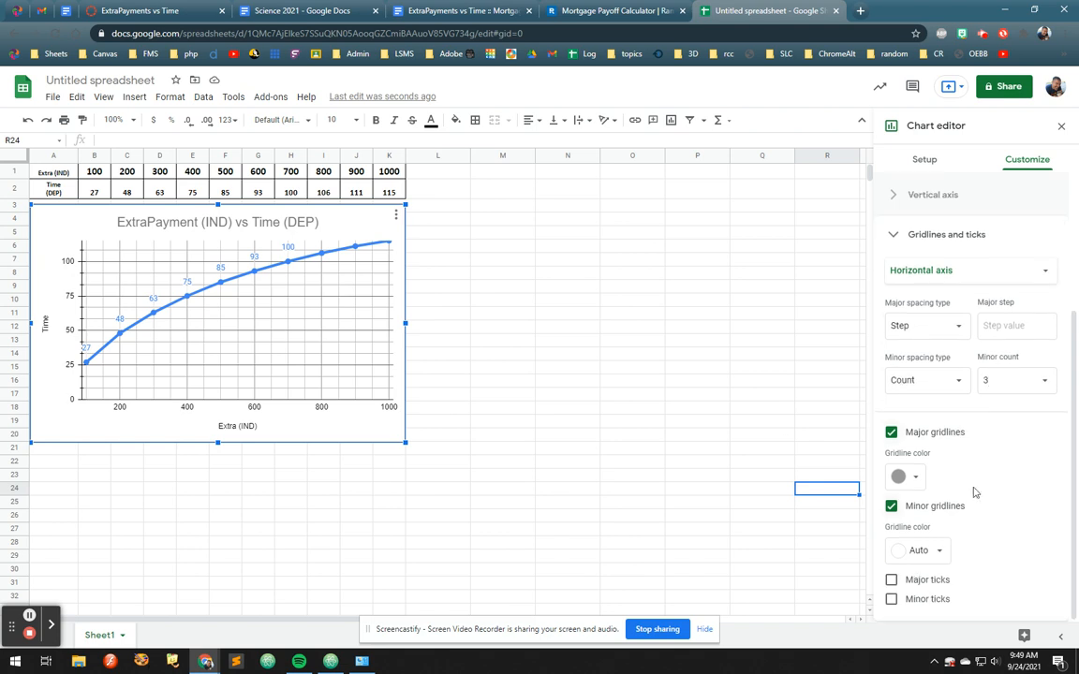
pyautogui.click(890, 580)
pyautogui.scroll(-1, 902, 590)
pyautogui.click(892, 599)
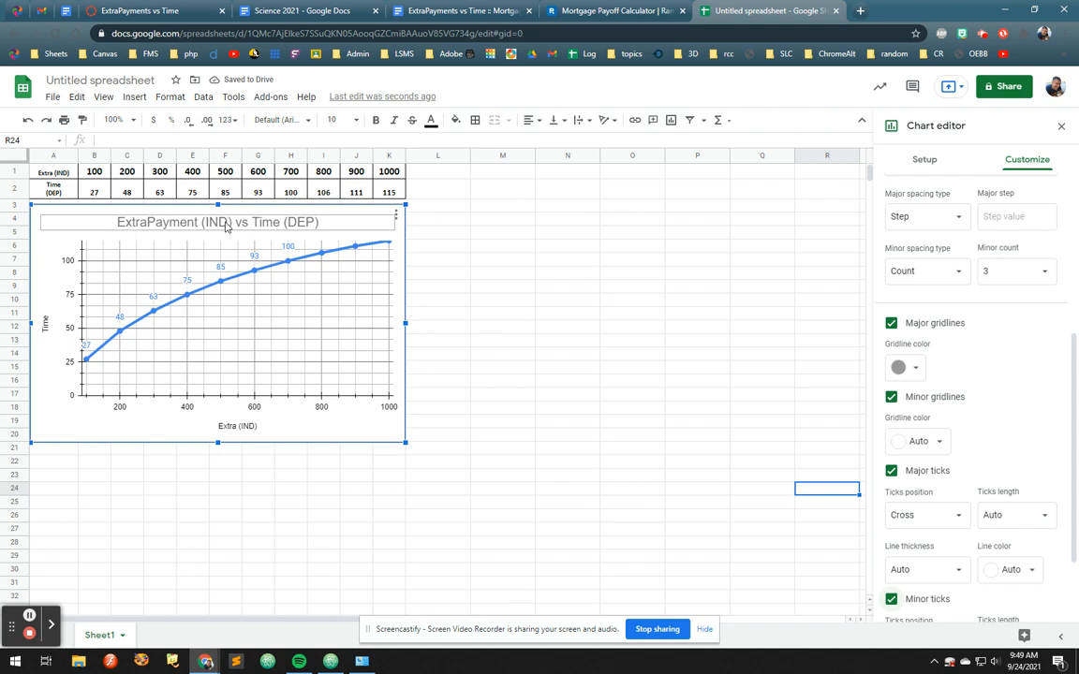
# - Look over the chart's origin, gridlines and the horizontal axis tick settings, and close the chart editor
pyautogui.click(84, 397)
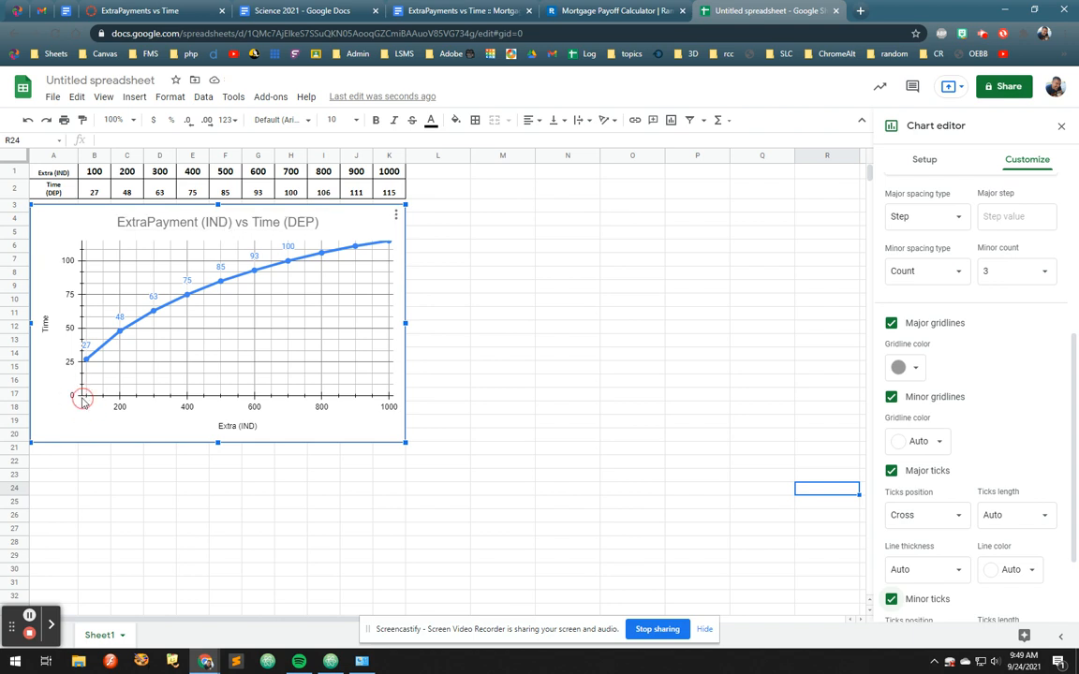
pyautogui.click(82, 395)
pyautogui.click(391, 279)
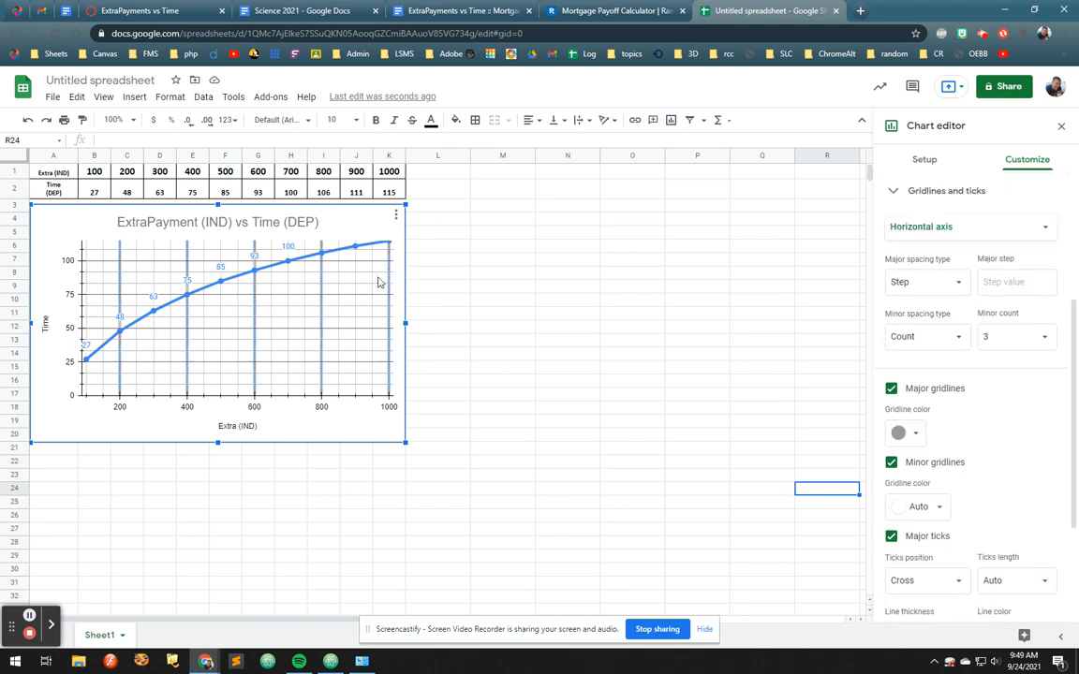
pyautogui.scroll(-2, 977, 550)
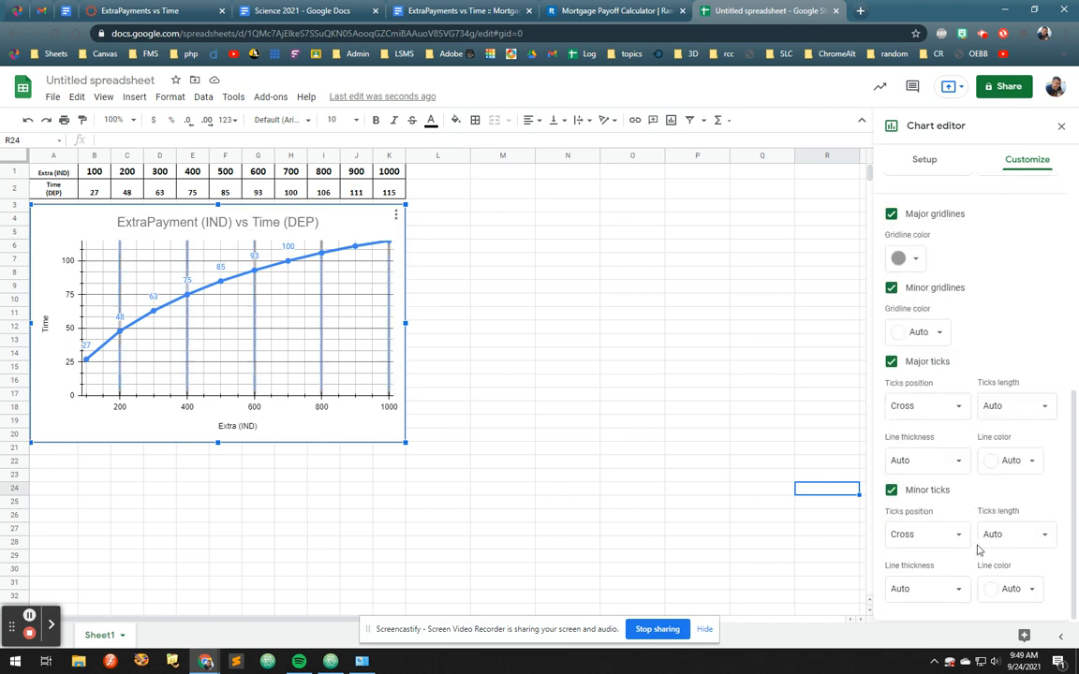
pyautogui.scroll(5, 972, 559)
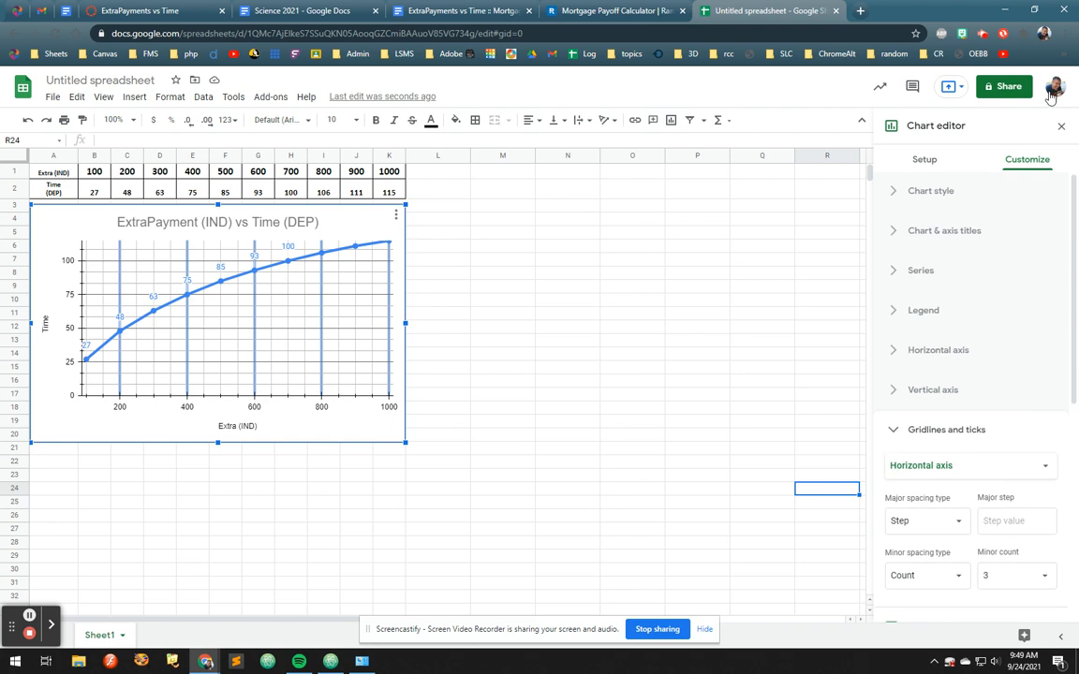
pyautogui.click(1060, 125)
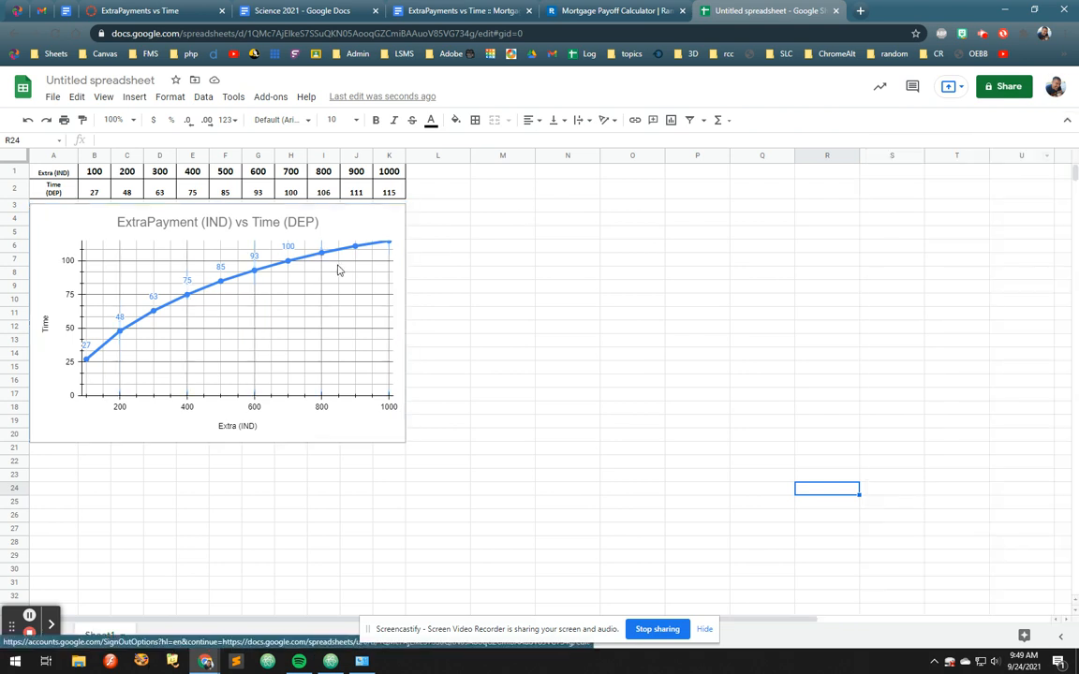
pyautogui.click(351, 230)
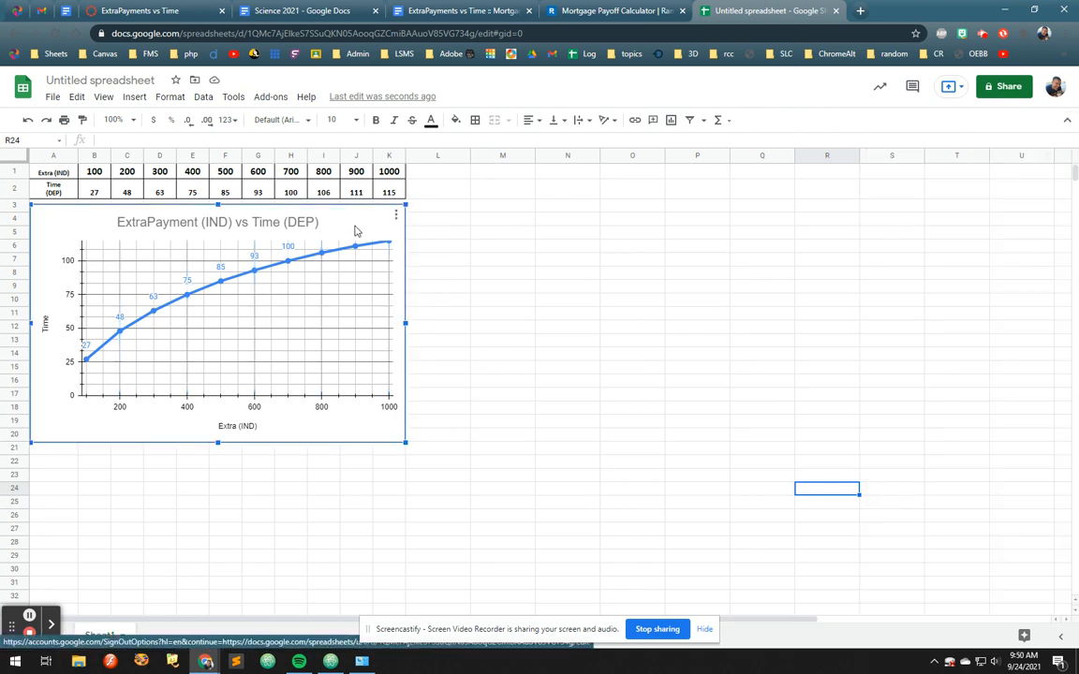
pyautogui.click(82, 397)
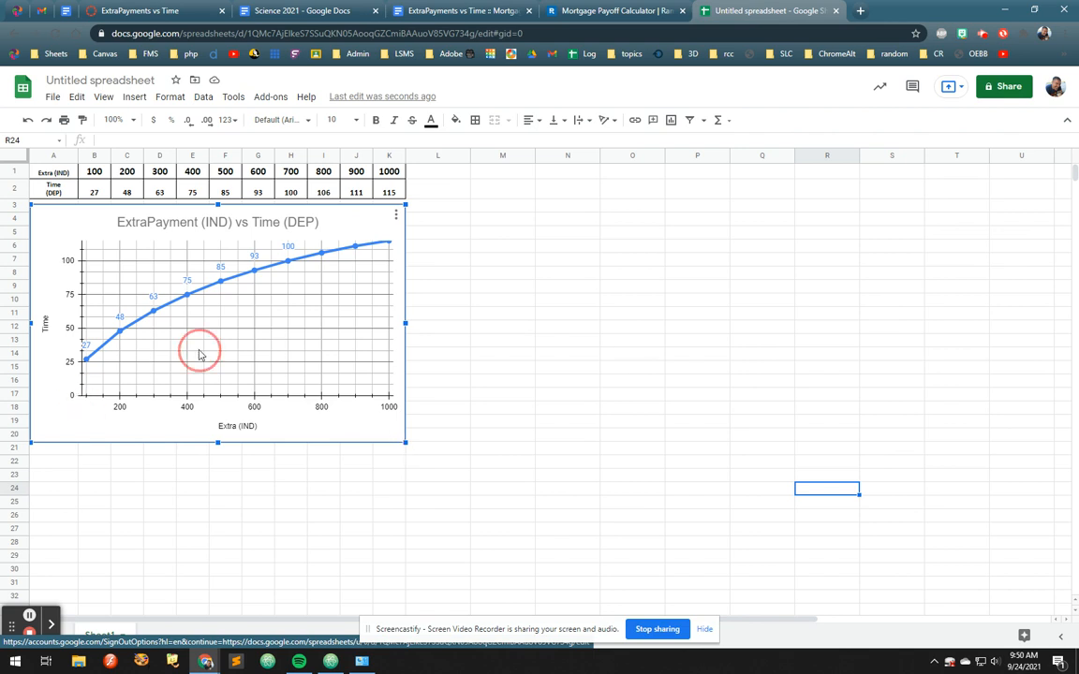
pyautogui.click(75, 268)
pyautogui.click(111, 204)
pyautogui.click(82, 200)
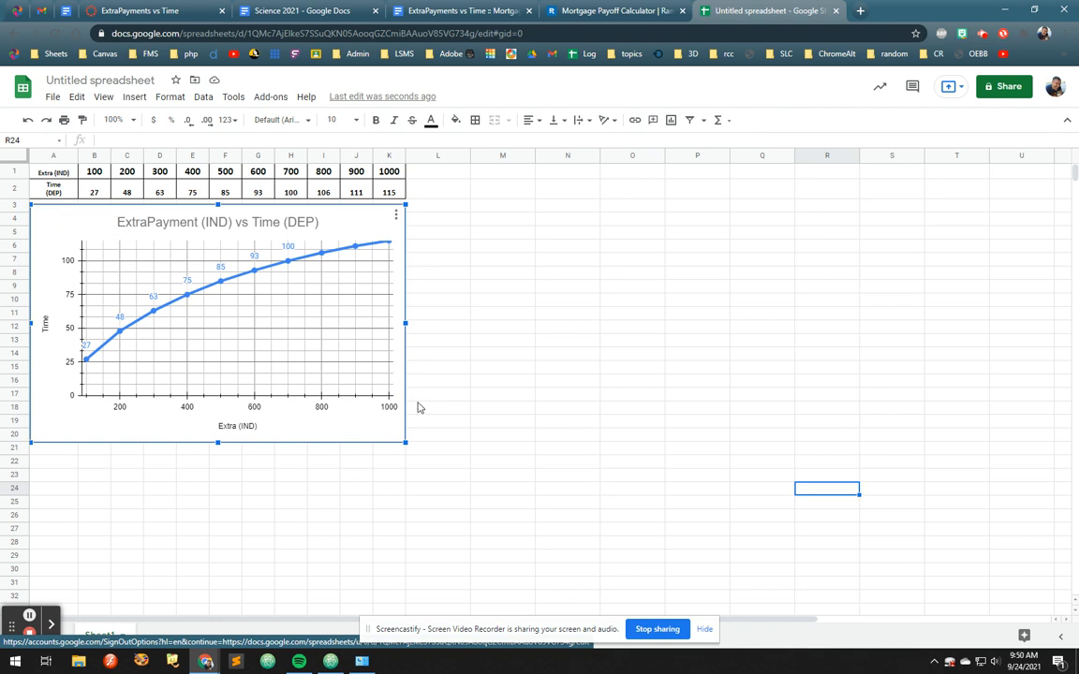
pyautogui.moveTo(414, 452); pyautogui.dragTo(220, 299)
pyautogui.click(378, 457)
pyautogui.moveTo(388, 451); pyautogui.dragTo(22, 206)
# - Copy the finished chart and paste it unlinked on a new line below the GRAPH heading in the ExtraPayments vs Time document in Google Docs
pyautogui.click(270, 283)
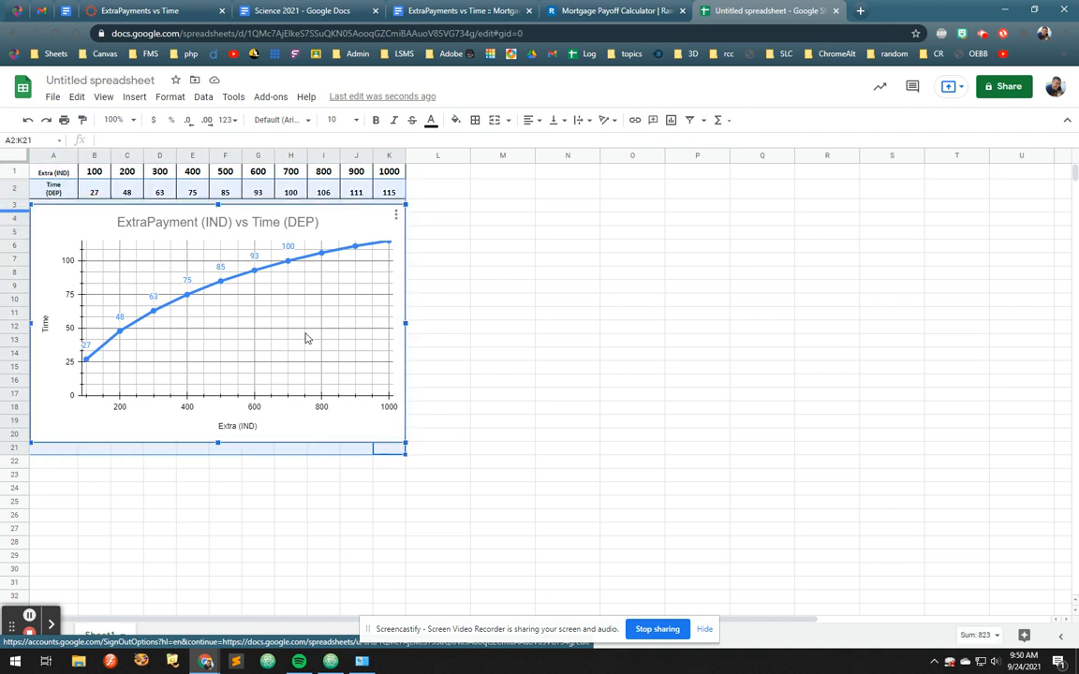
pyautogui.click(478, 221)
pyautogui.click(364, 215)
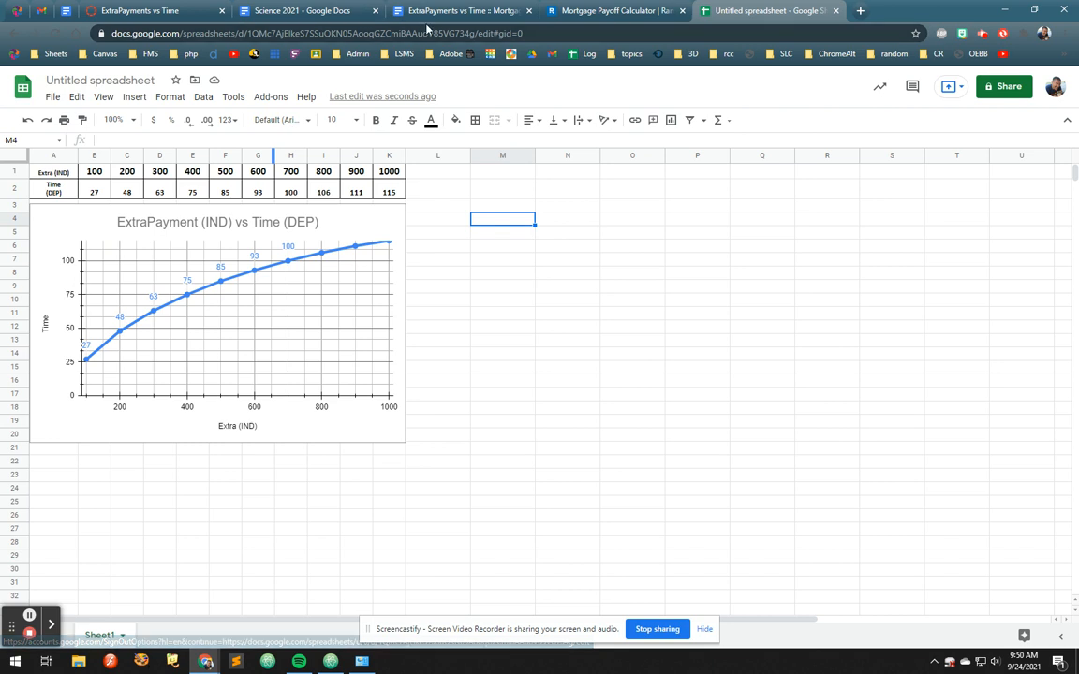
pyautogui.click(495, 11)
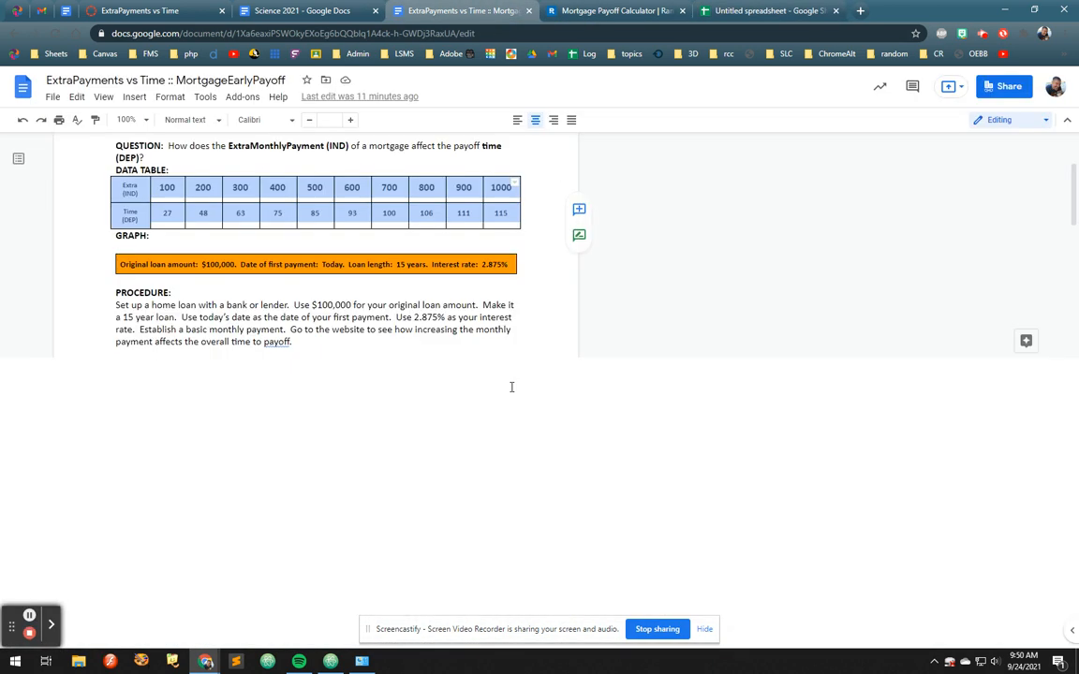
pyautogui.click(437, 241)
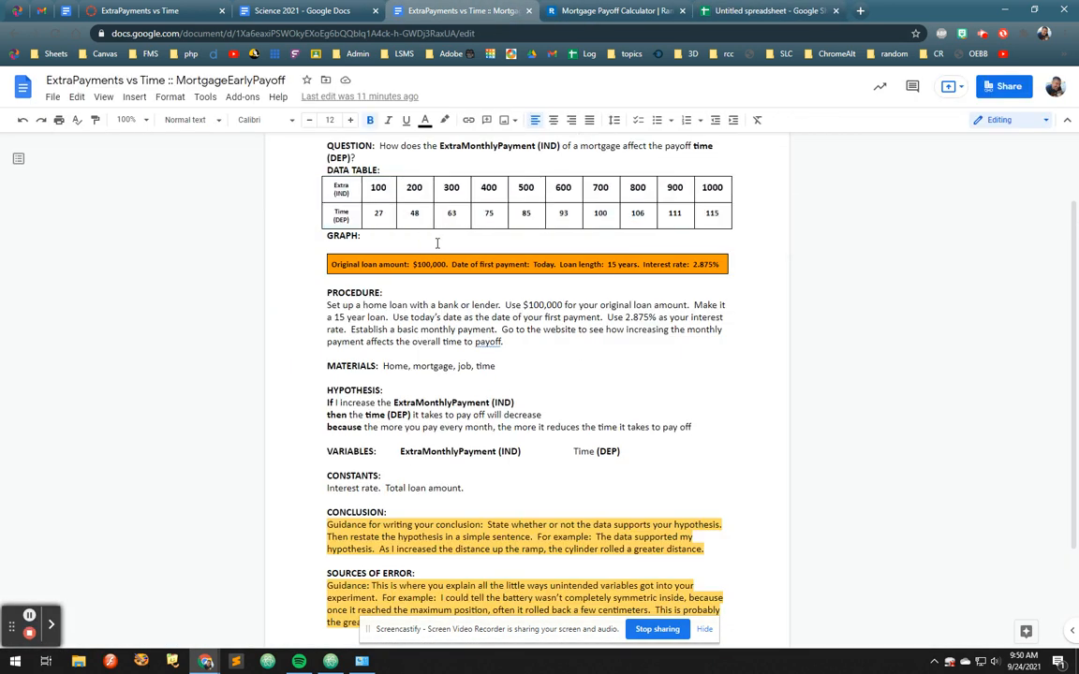
pyautogui.press('Return')
pyautogui.hotkey('ctrl', 'v')
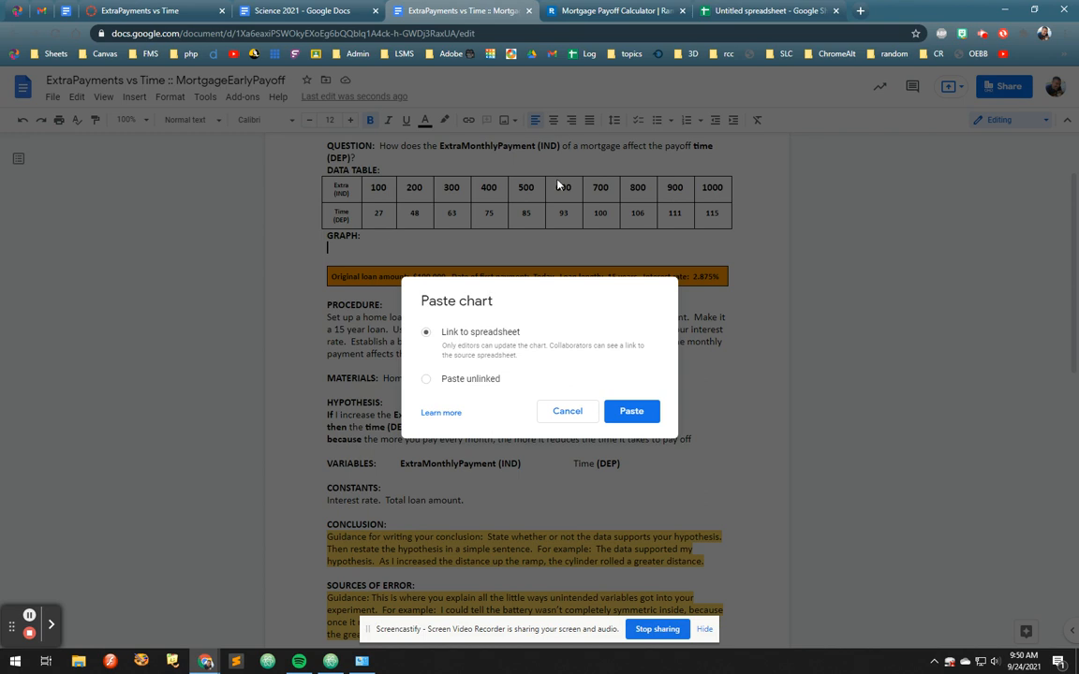
pyautogui.click(474, 380)
pyautogui.click(625, 411)
pyautogui.click(557, 389)
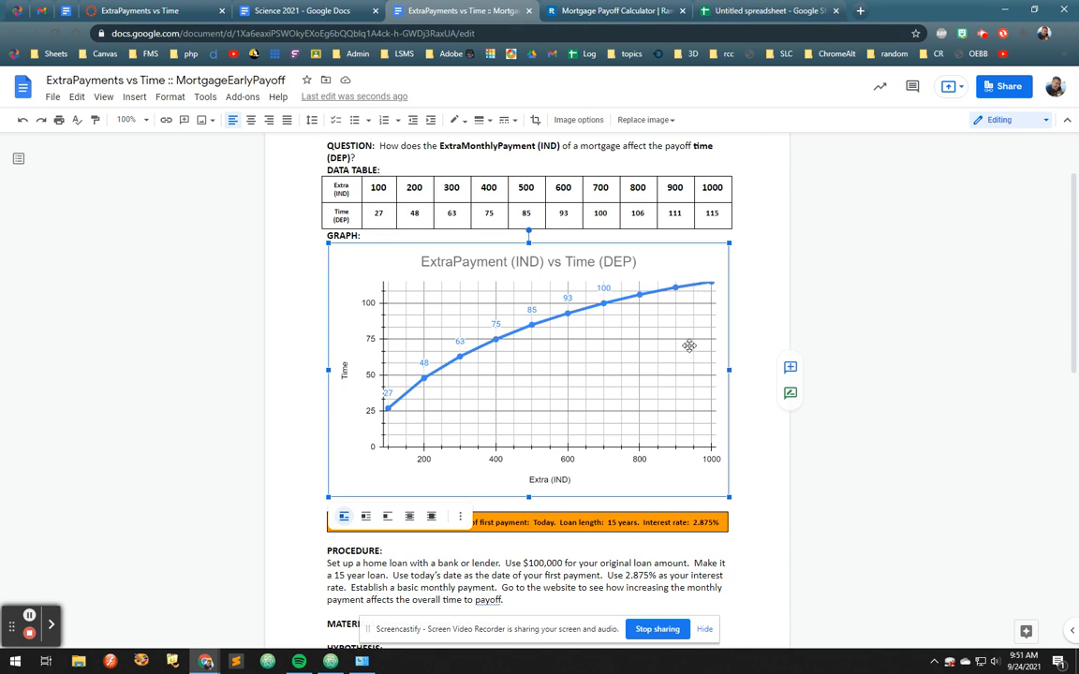
pyautogui.click(745, 333)
# - Review the write-up from its title and question down through the sections below the graph
pyautogui.scroll(2, 745, 332)
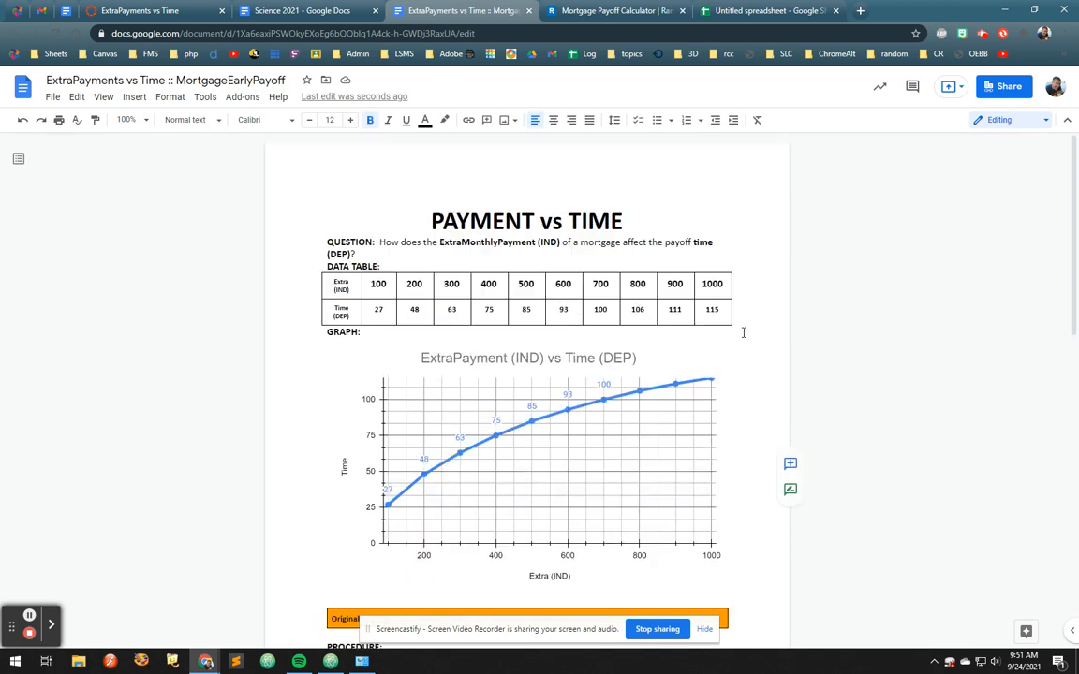
pyautogui.scroll(-1, 563, 314)
pyautogui.scroll(-3, 561, 311)
pyautogui.scroll(4, 561, 311)
pyautogui.scroll(-1, 553, 307)
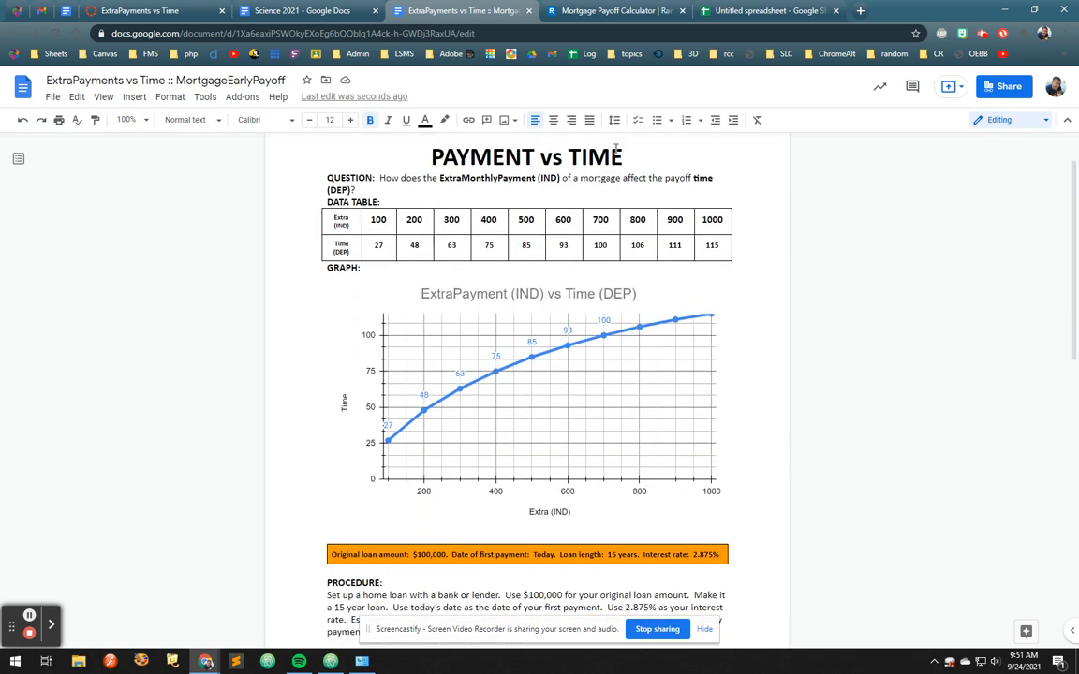
pyautogui.moveTo(626, 152); pyautogui.dragTo(419, 161)
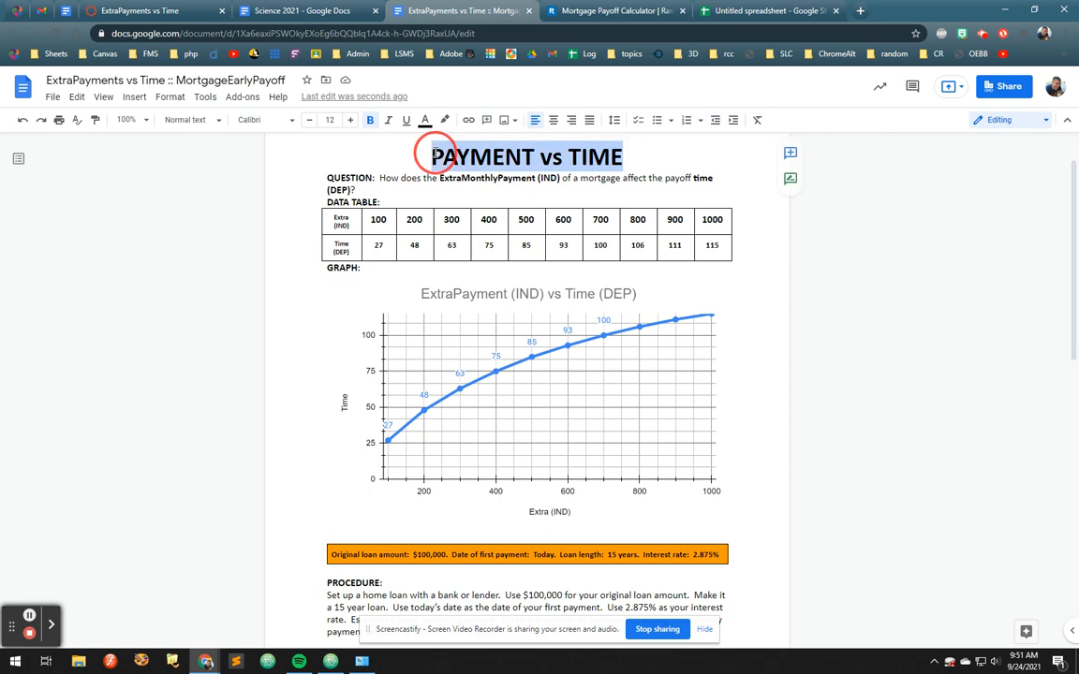
pyautogui.tripleClick(333, 176)
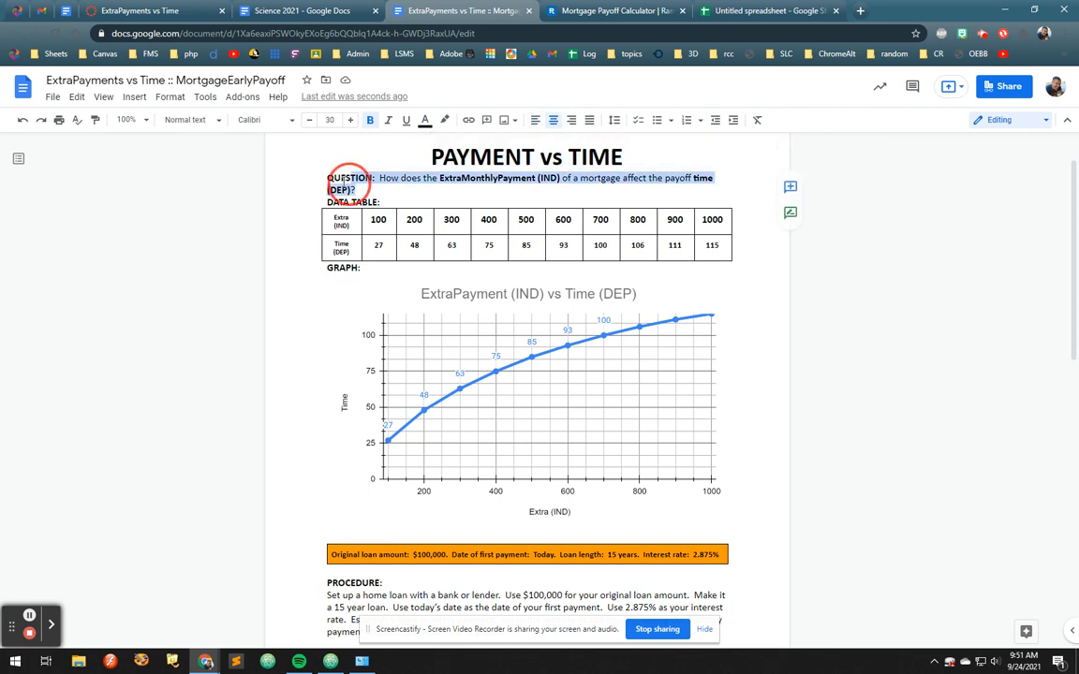
pyautogui.click(467, 190)
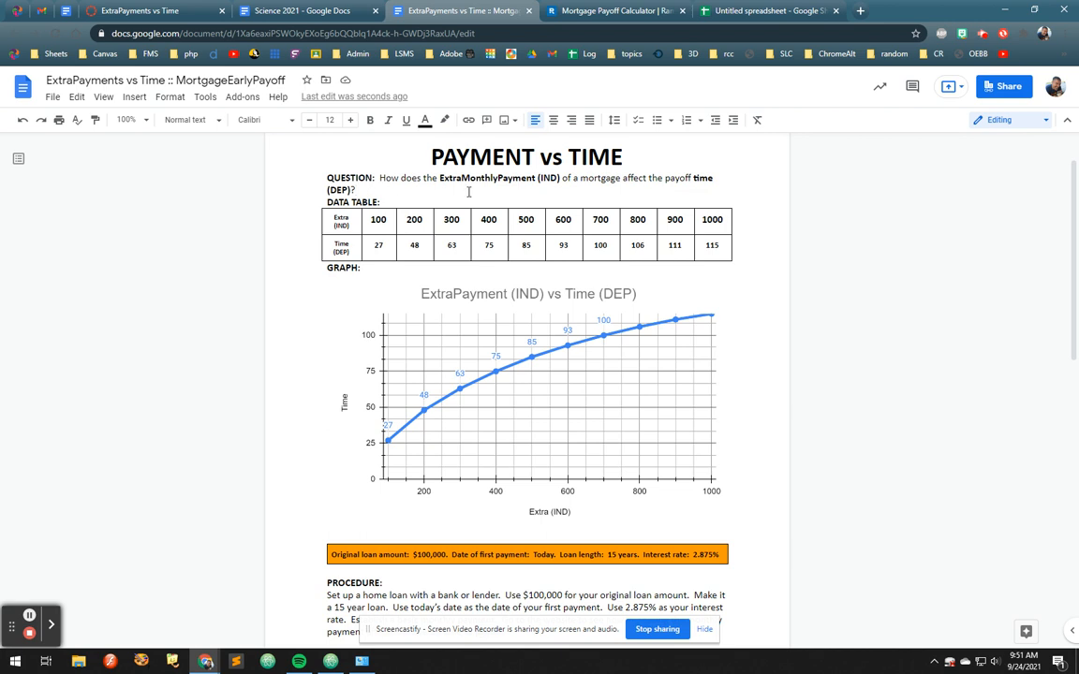
# - Compare the Time (DEP) row of the data table with the points and axes of the pasted graph
pyautogui.moveTo(724, 245); pyautogui.dragTo(393, 247)
pyautogui.click(381, 246)
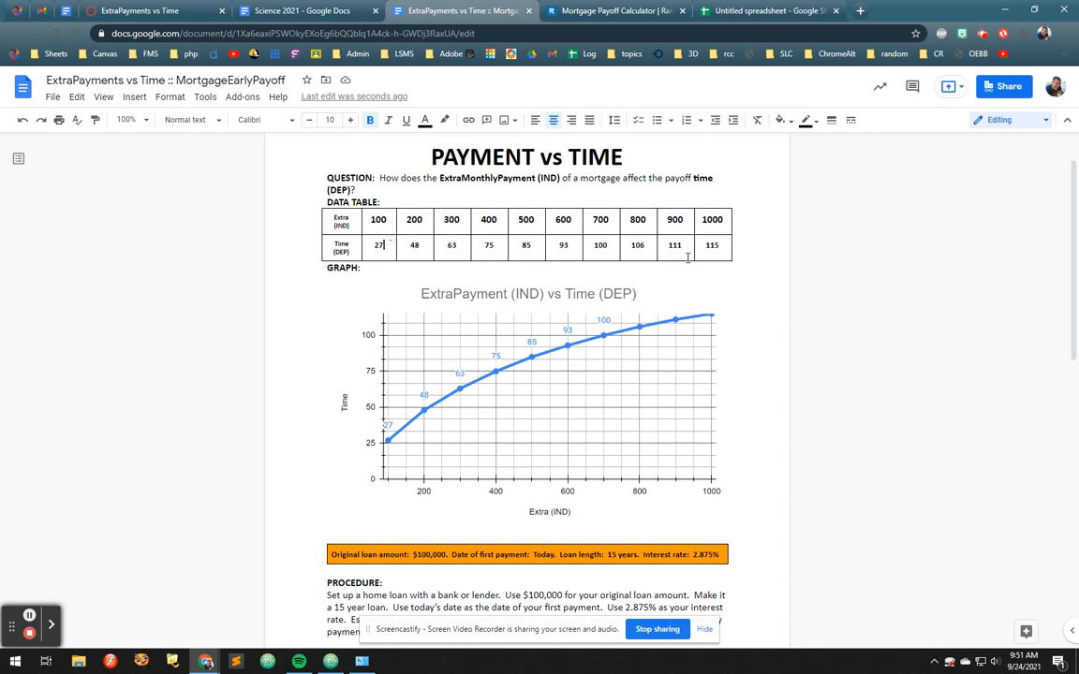
pyautogui.click(556, 397)
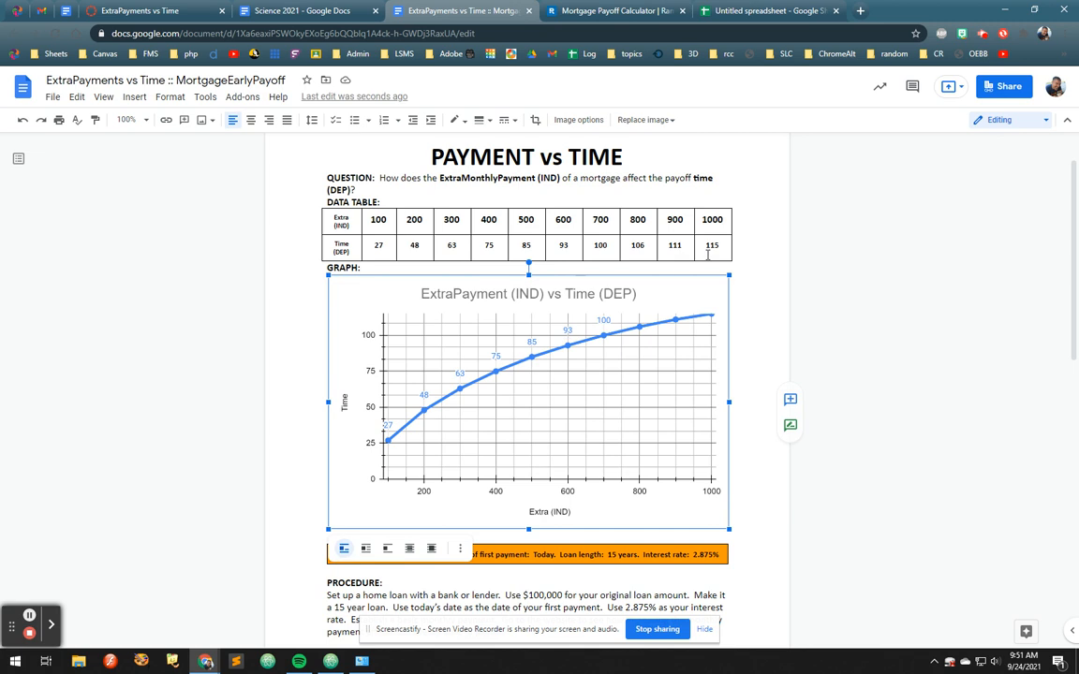
pyautogui.moveTo(676, 237); pyautogui.dragTo(350, 248)
pyautogui.click(468, 298)
pyautogui.click(268, 374)
pyautogui.click(425, 478)
pyautogui.click(387, 442)
pyautogui.click(756, 361)
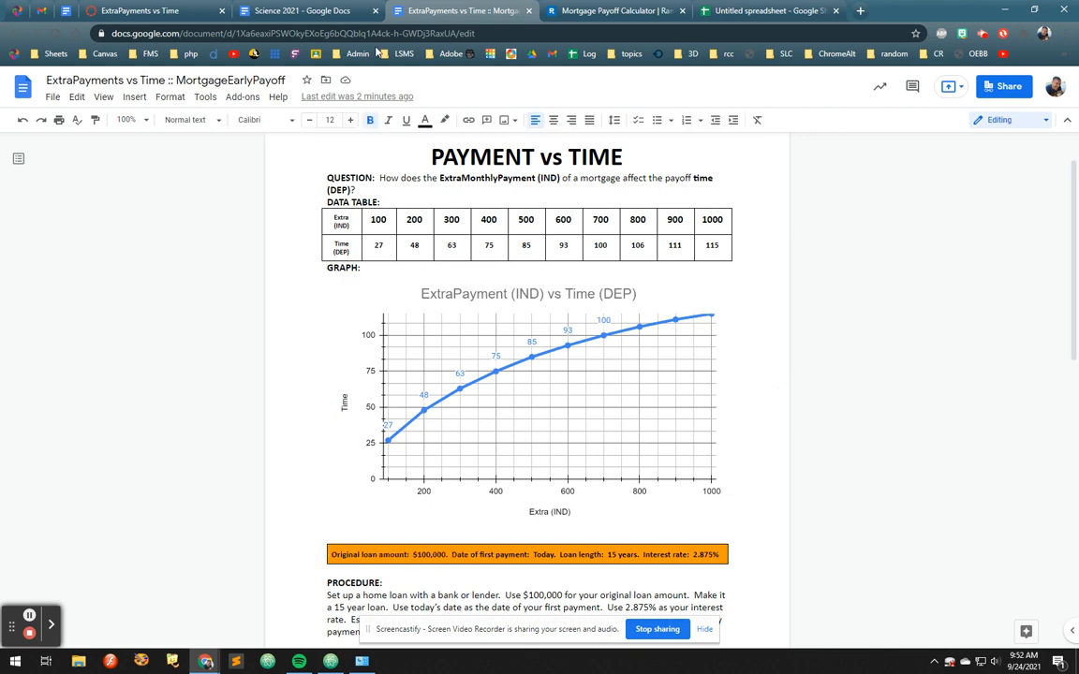
# - Return to the ExtraPayments vs Time assignment page in Canvas
pyautogui.click(169, 11)
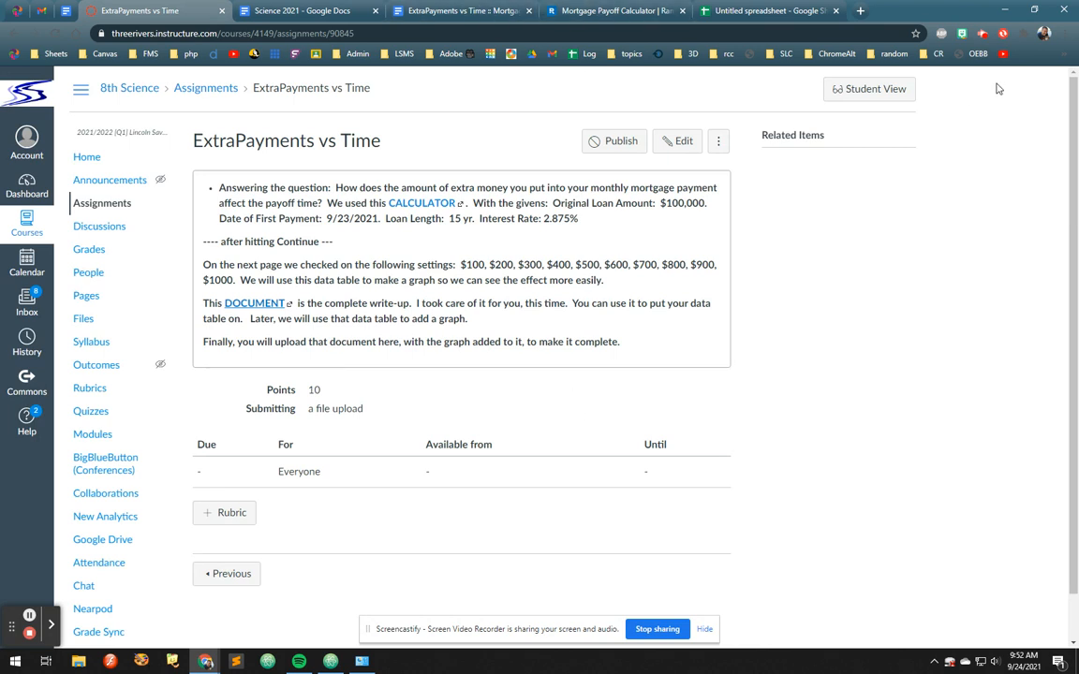
pyautogui.click(984, 34)
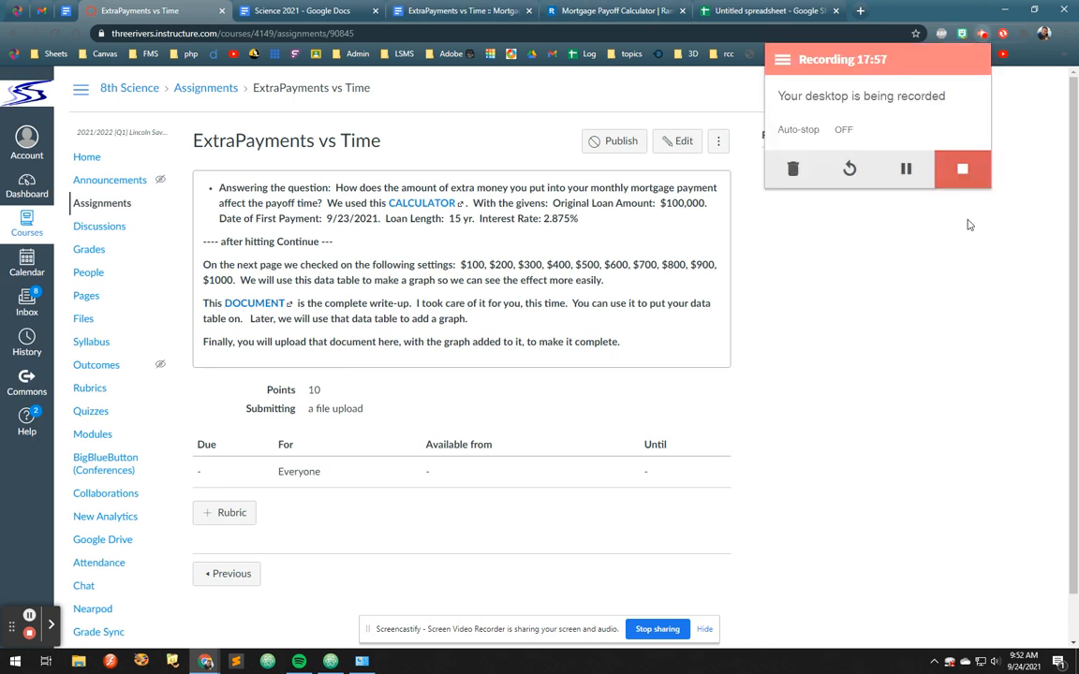